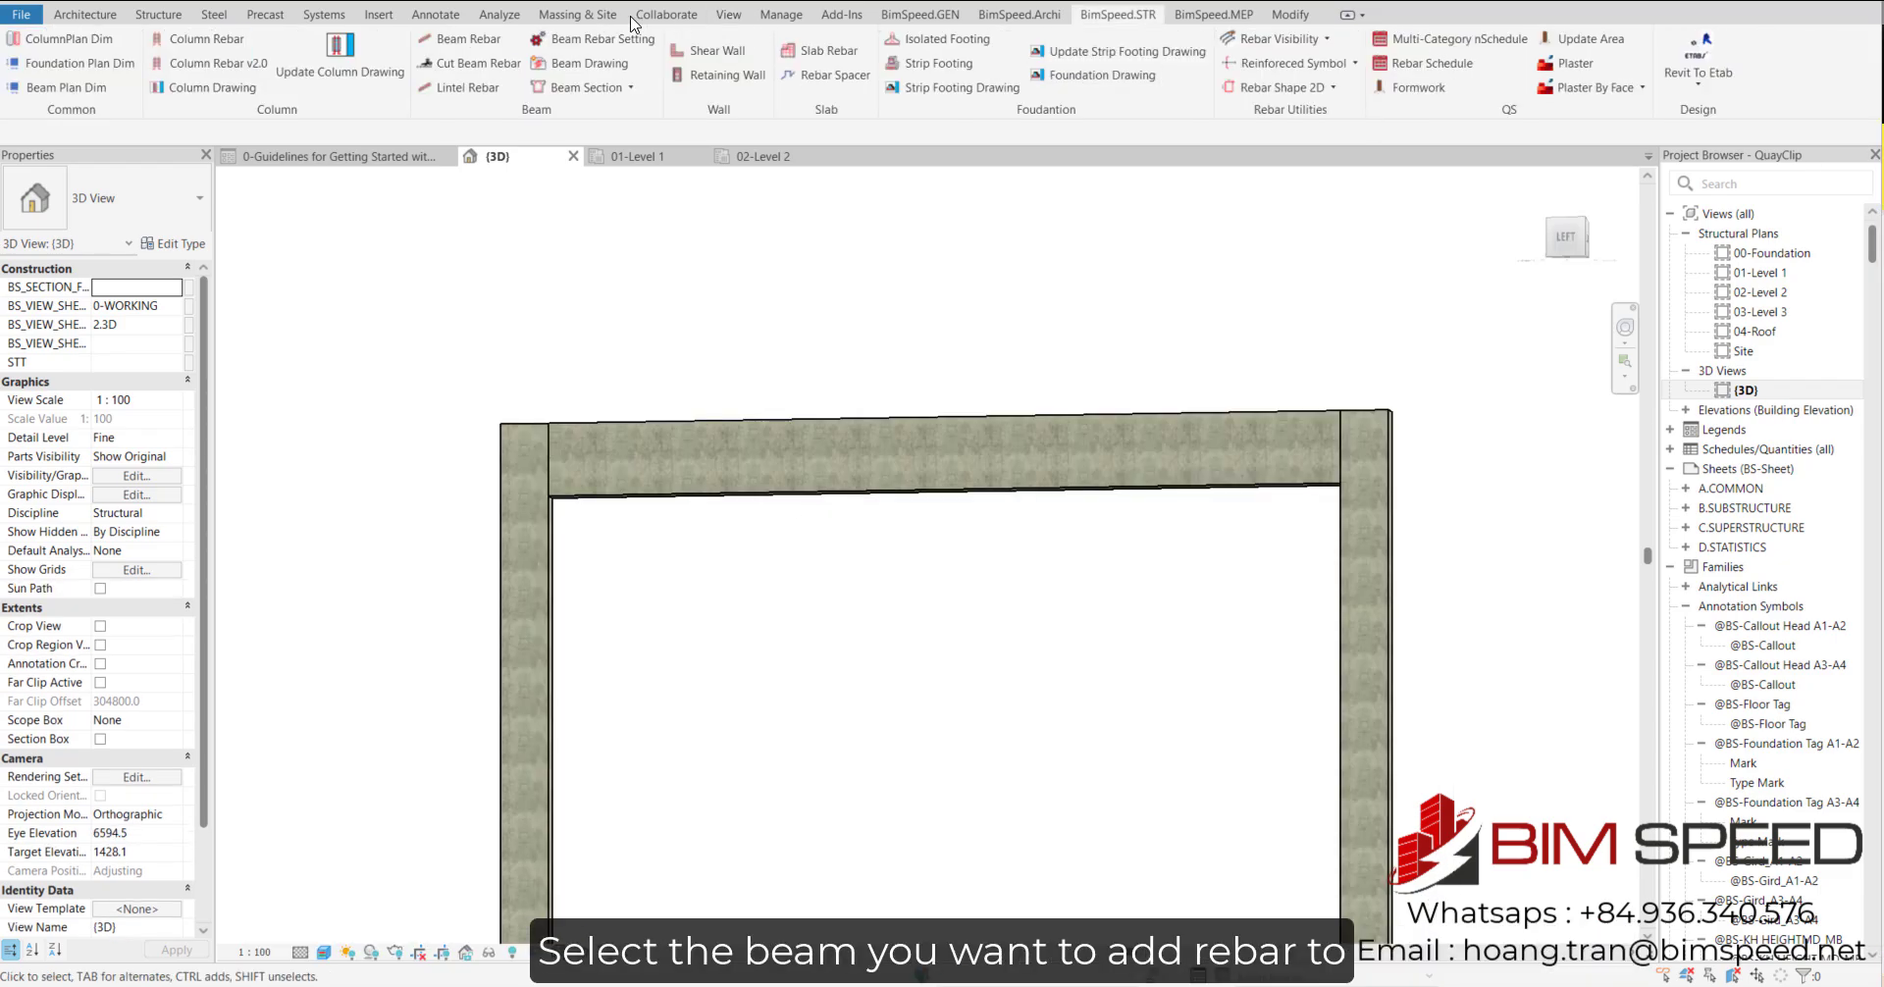
- Start Beam Rebar on the horizontal beam spanning between the two columns
left_click(491, 41)
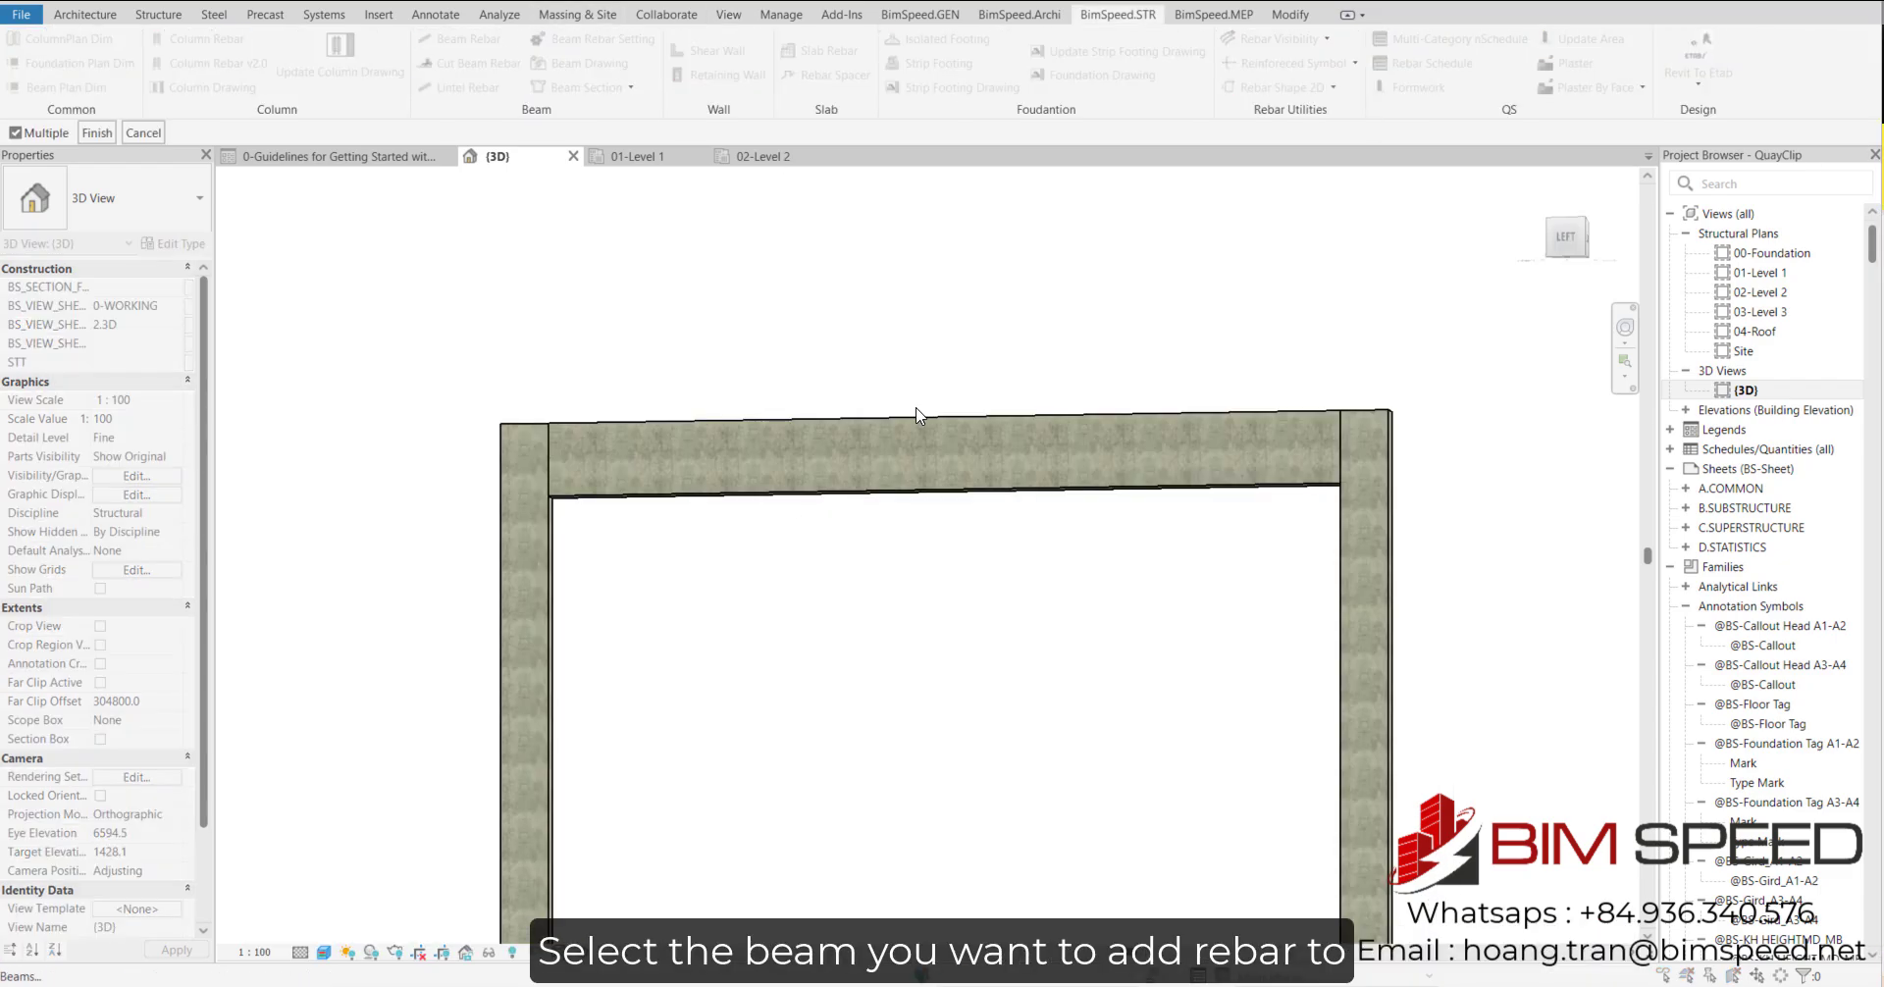
left_click(912, 452)
left_click(97, 132)
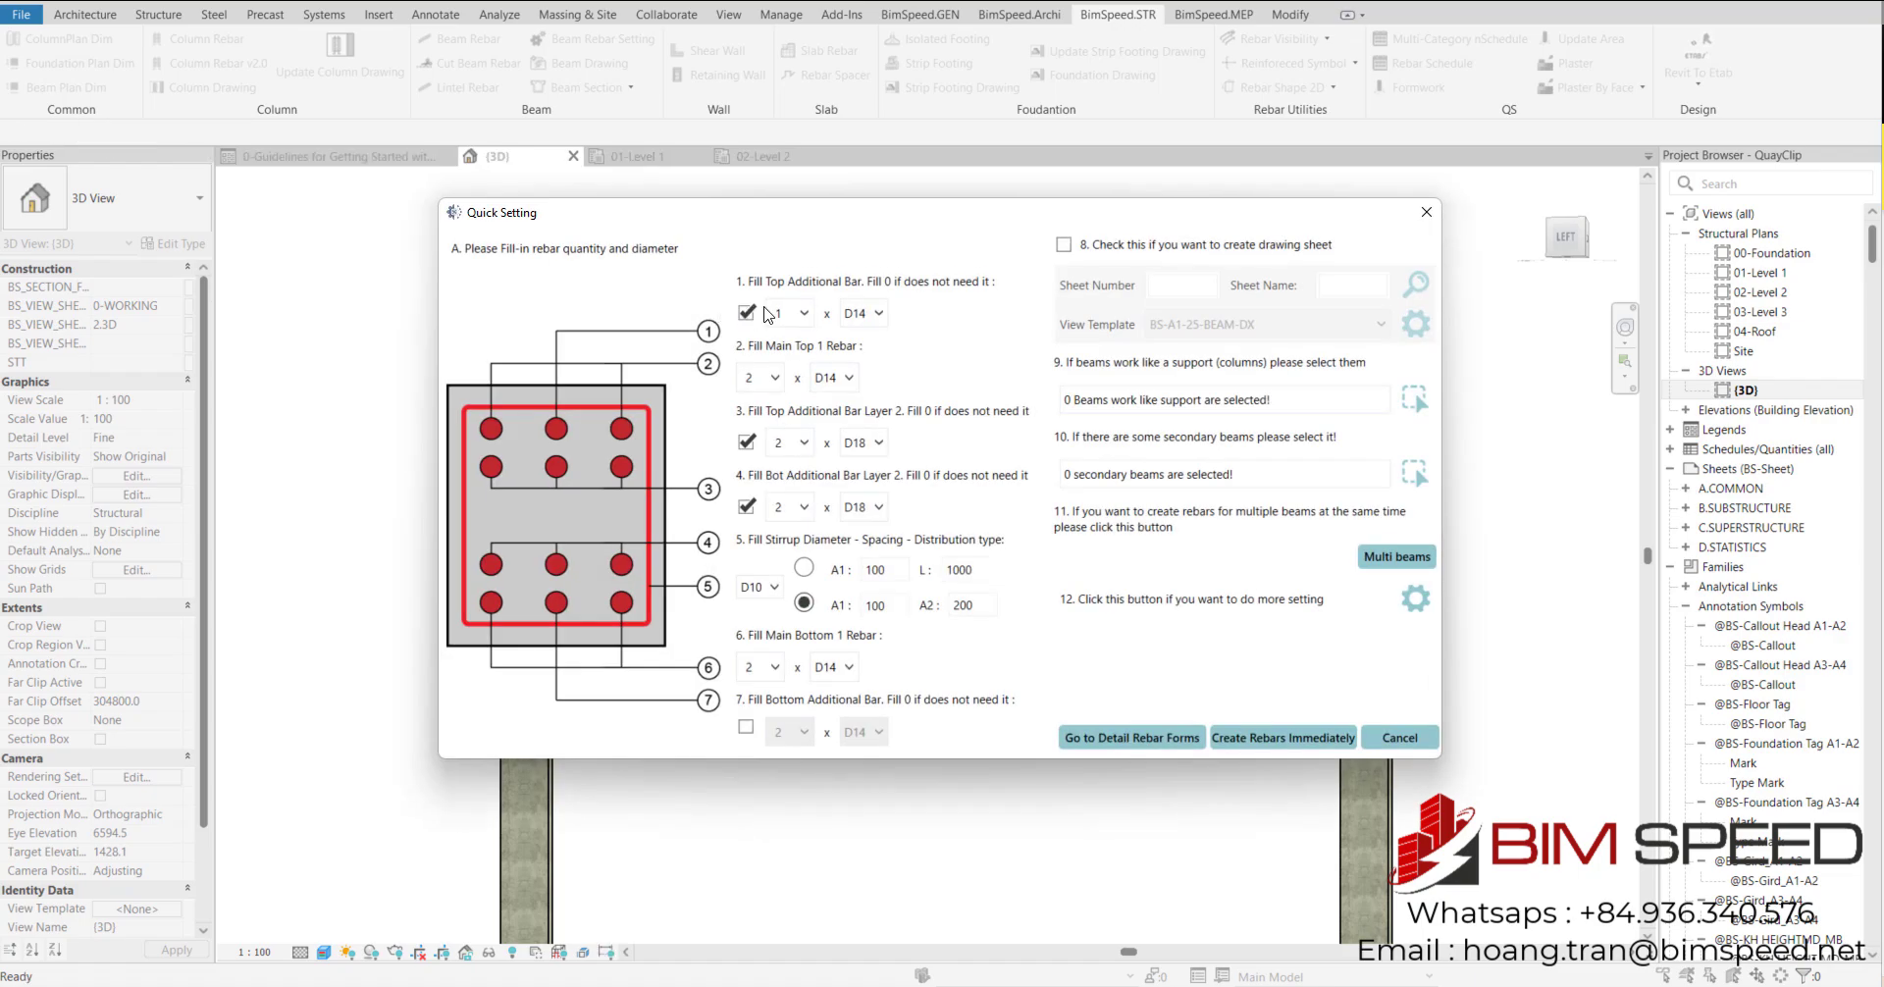
- Exclude the layer 2 additional top and bottom bars and proceed to the detailed rebar forms
left_click(746, 442)
left_click(746, 506)
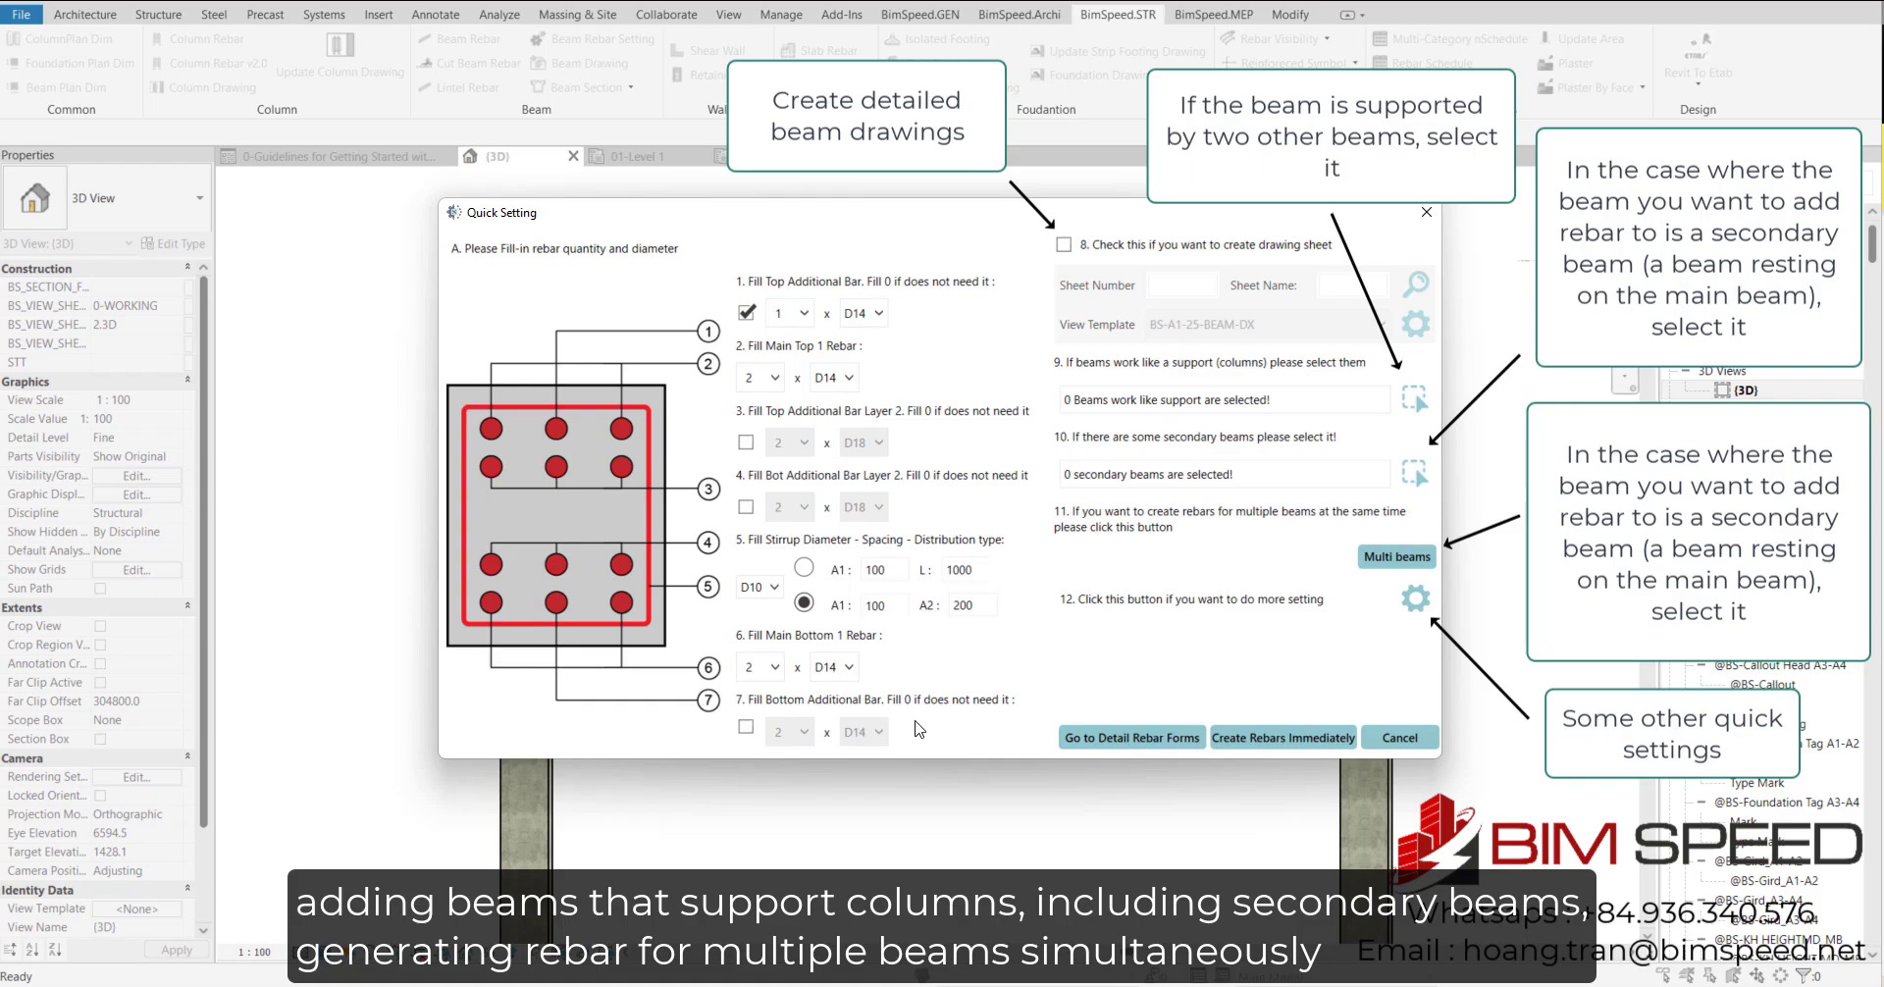
left_click(775, 378)
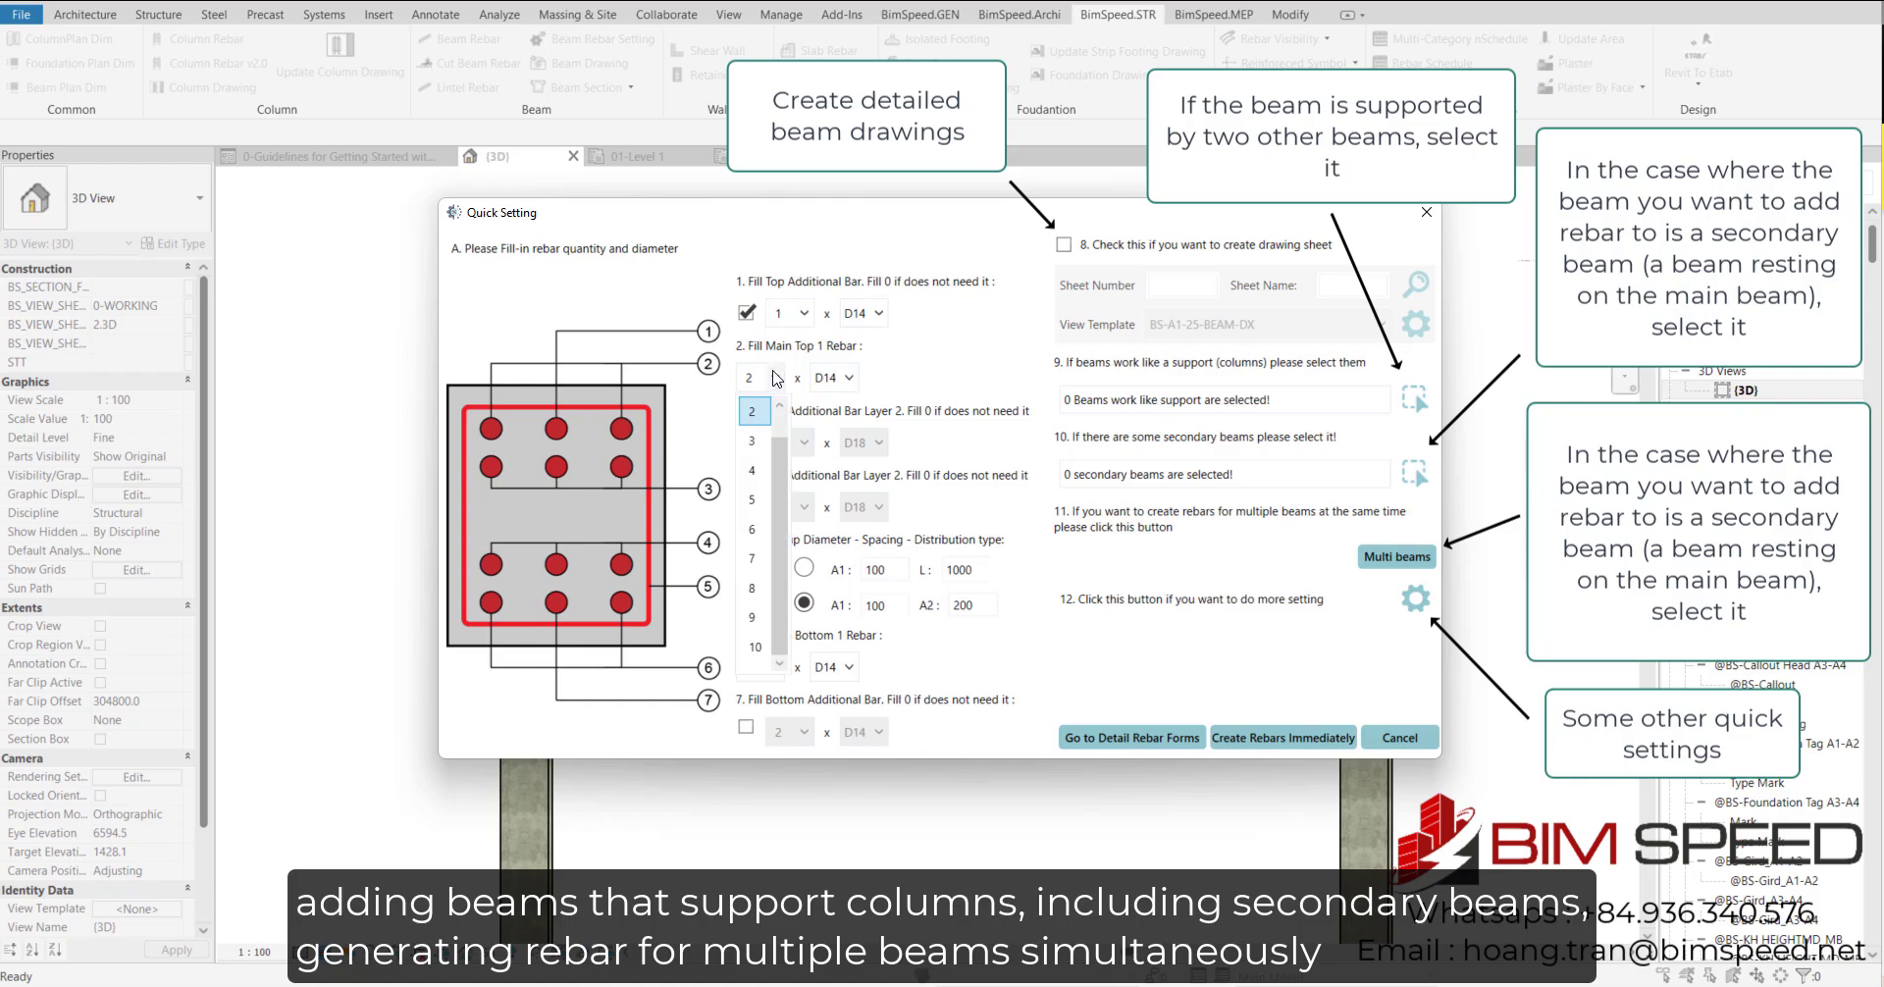
left_click(776, 378)
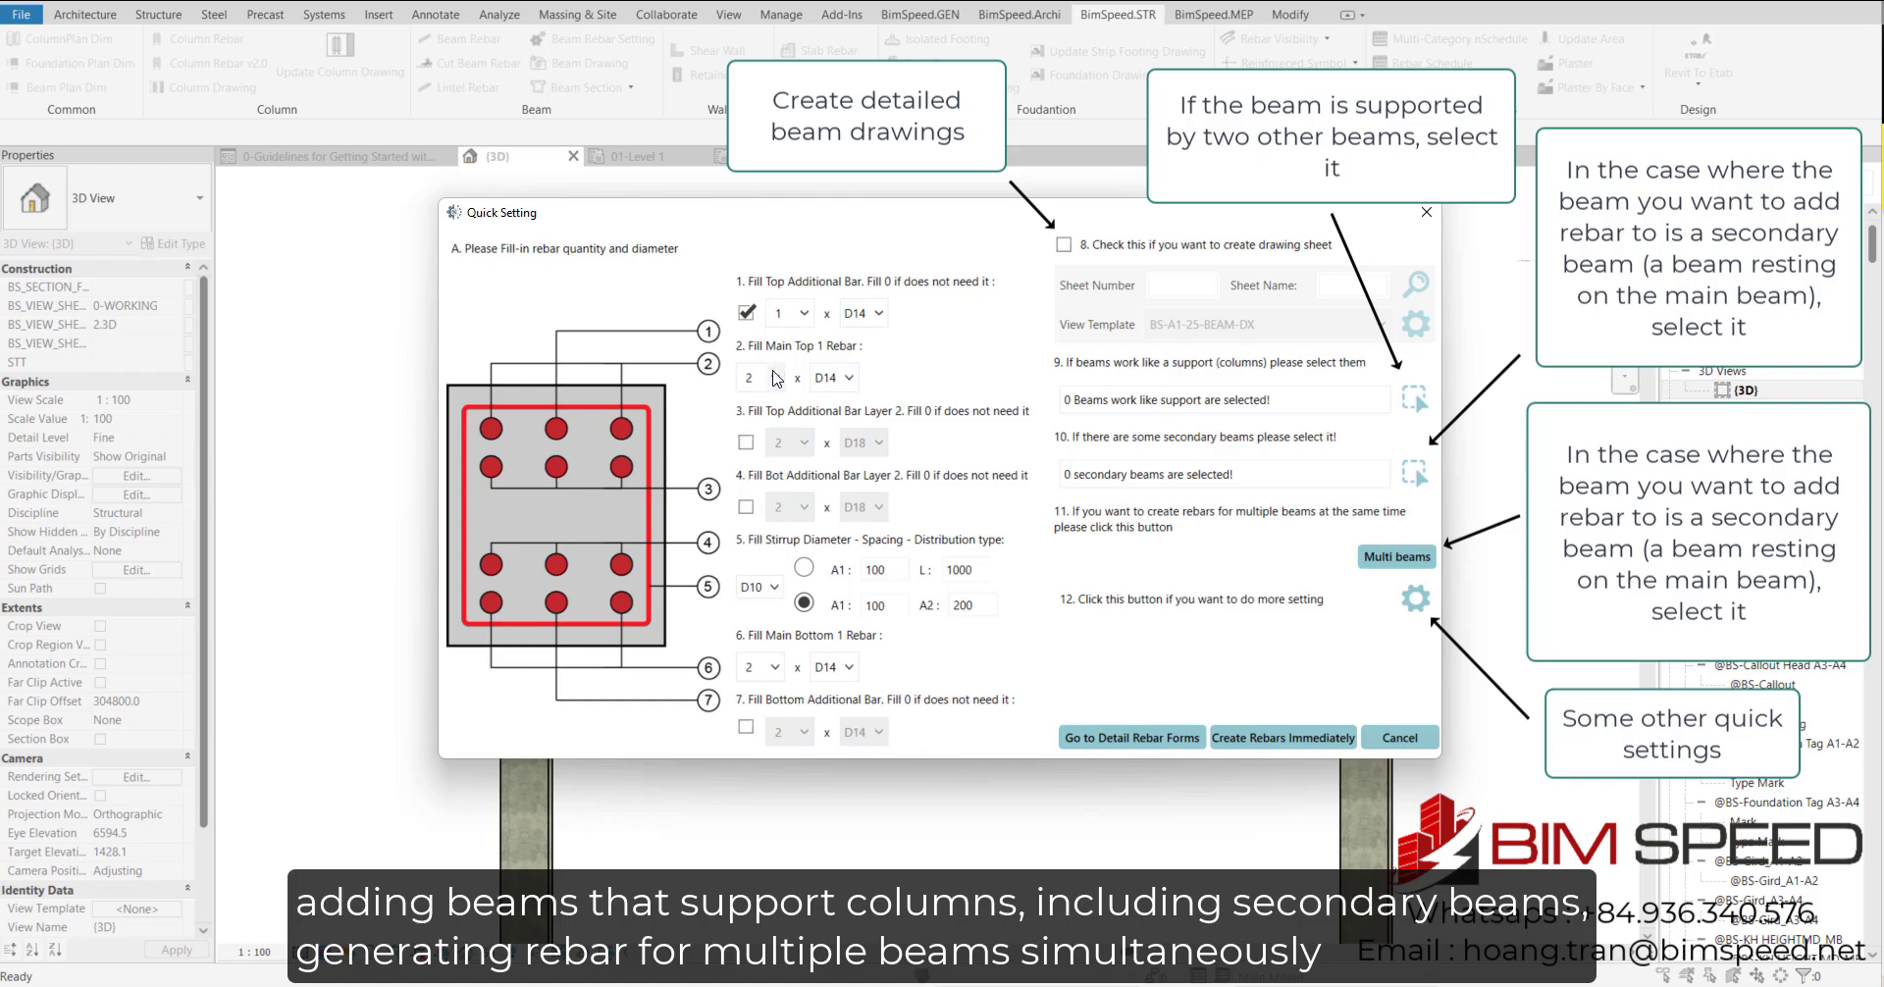
left_click(804, 314)
left_click(813, 324)
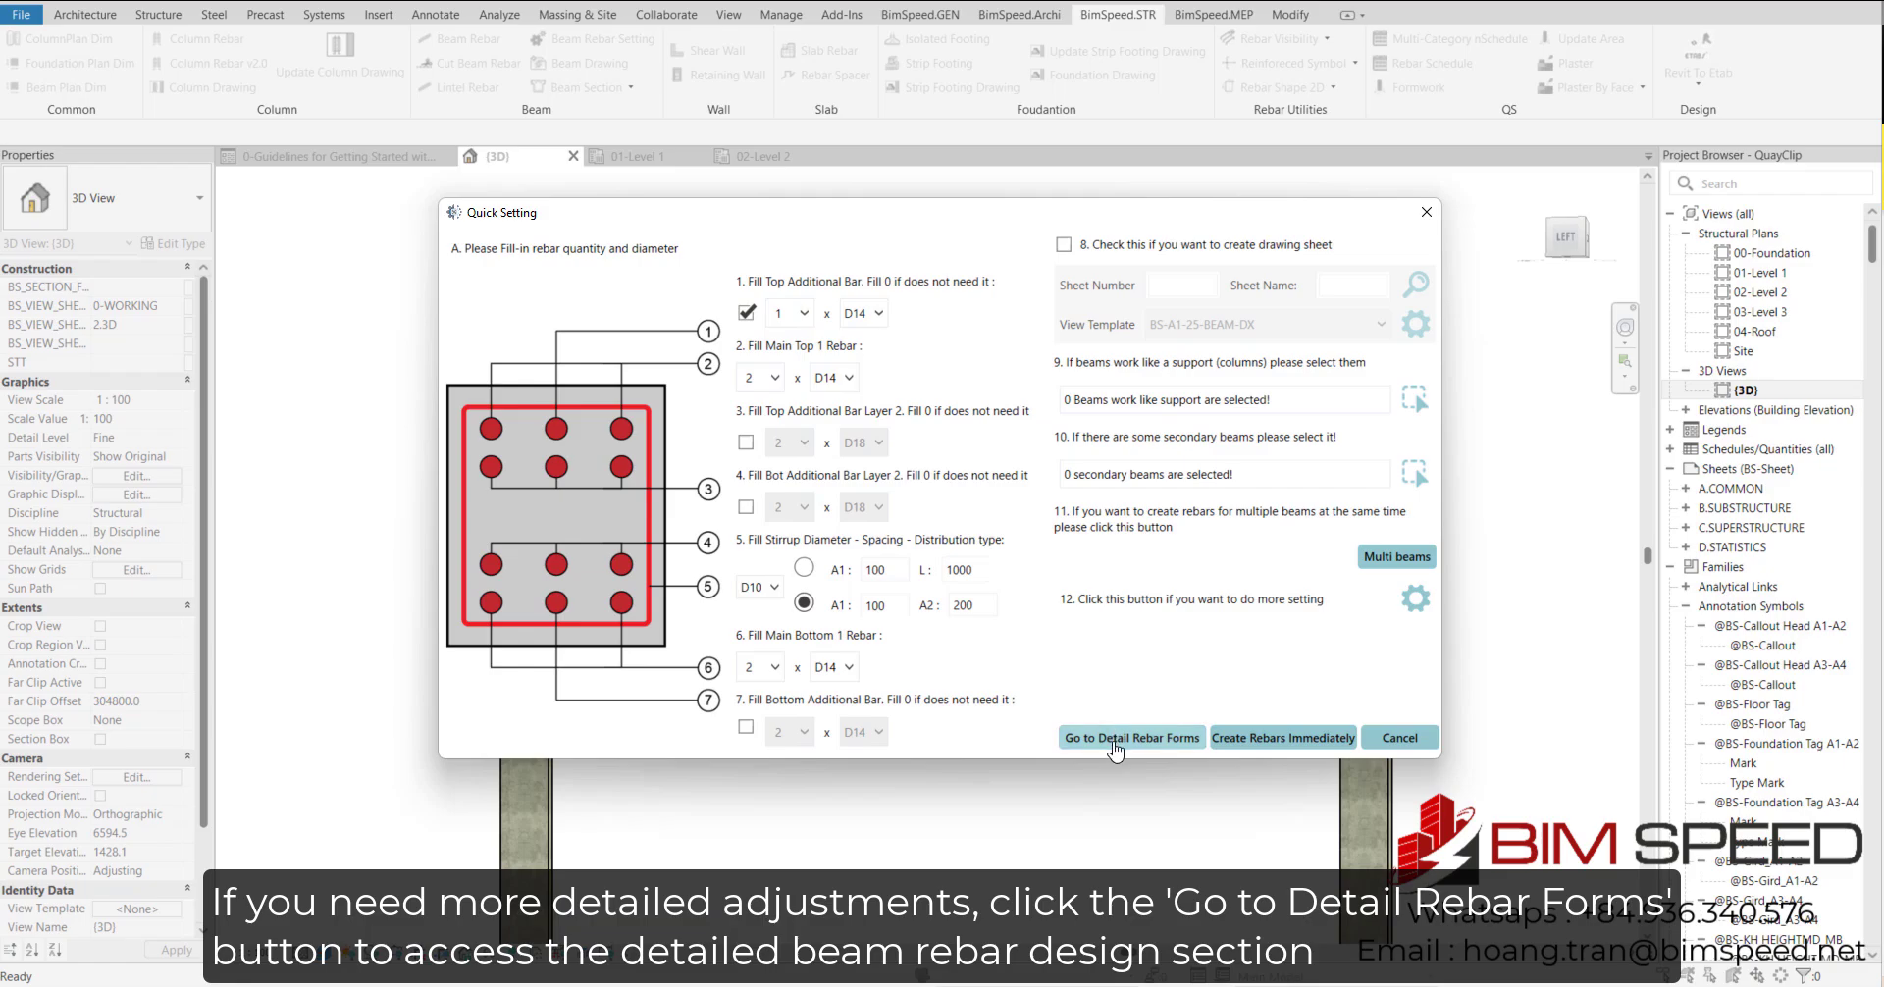
left_click(1115, 740)
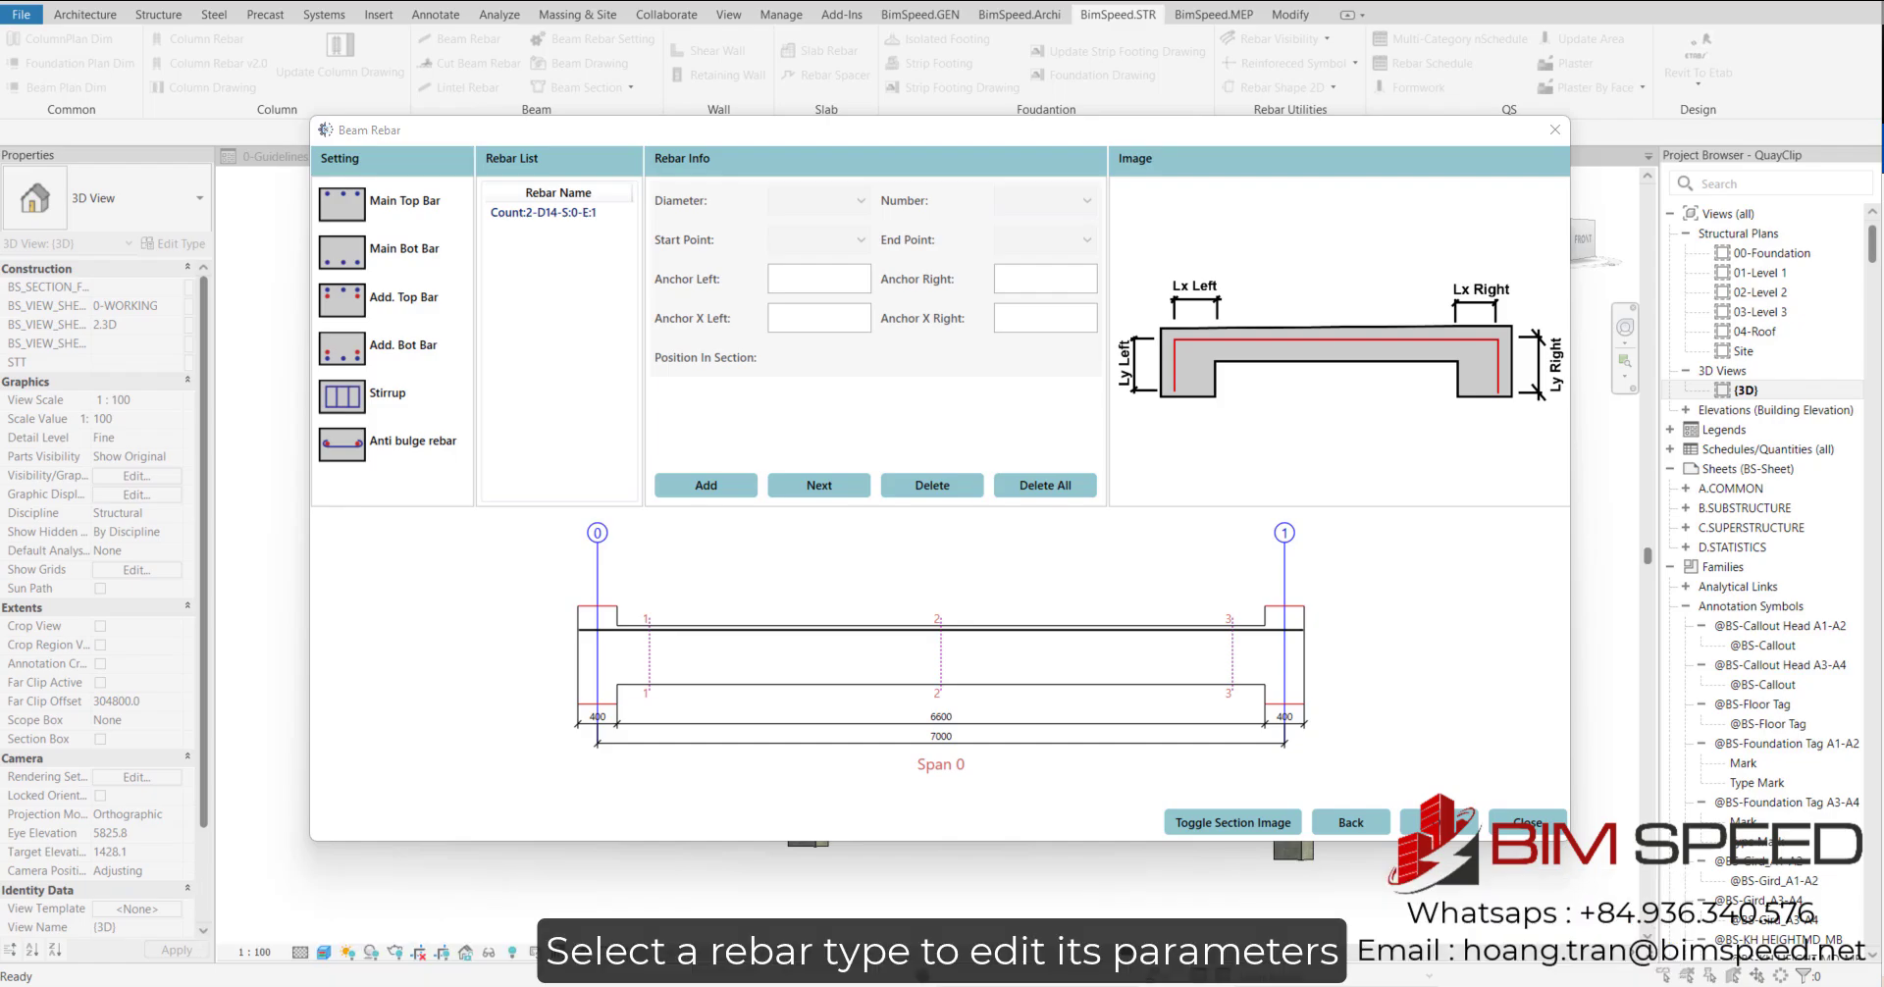
- Give the main top bar left and right anchors of 150 and diameter D20
left_click(683, 640)
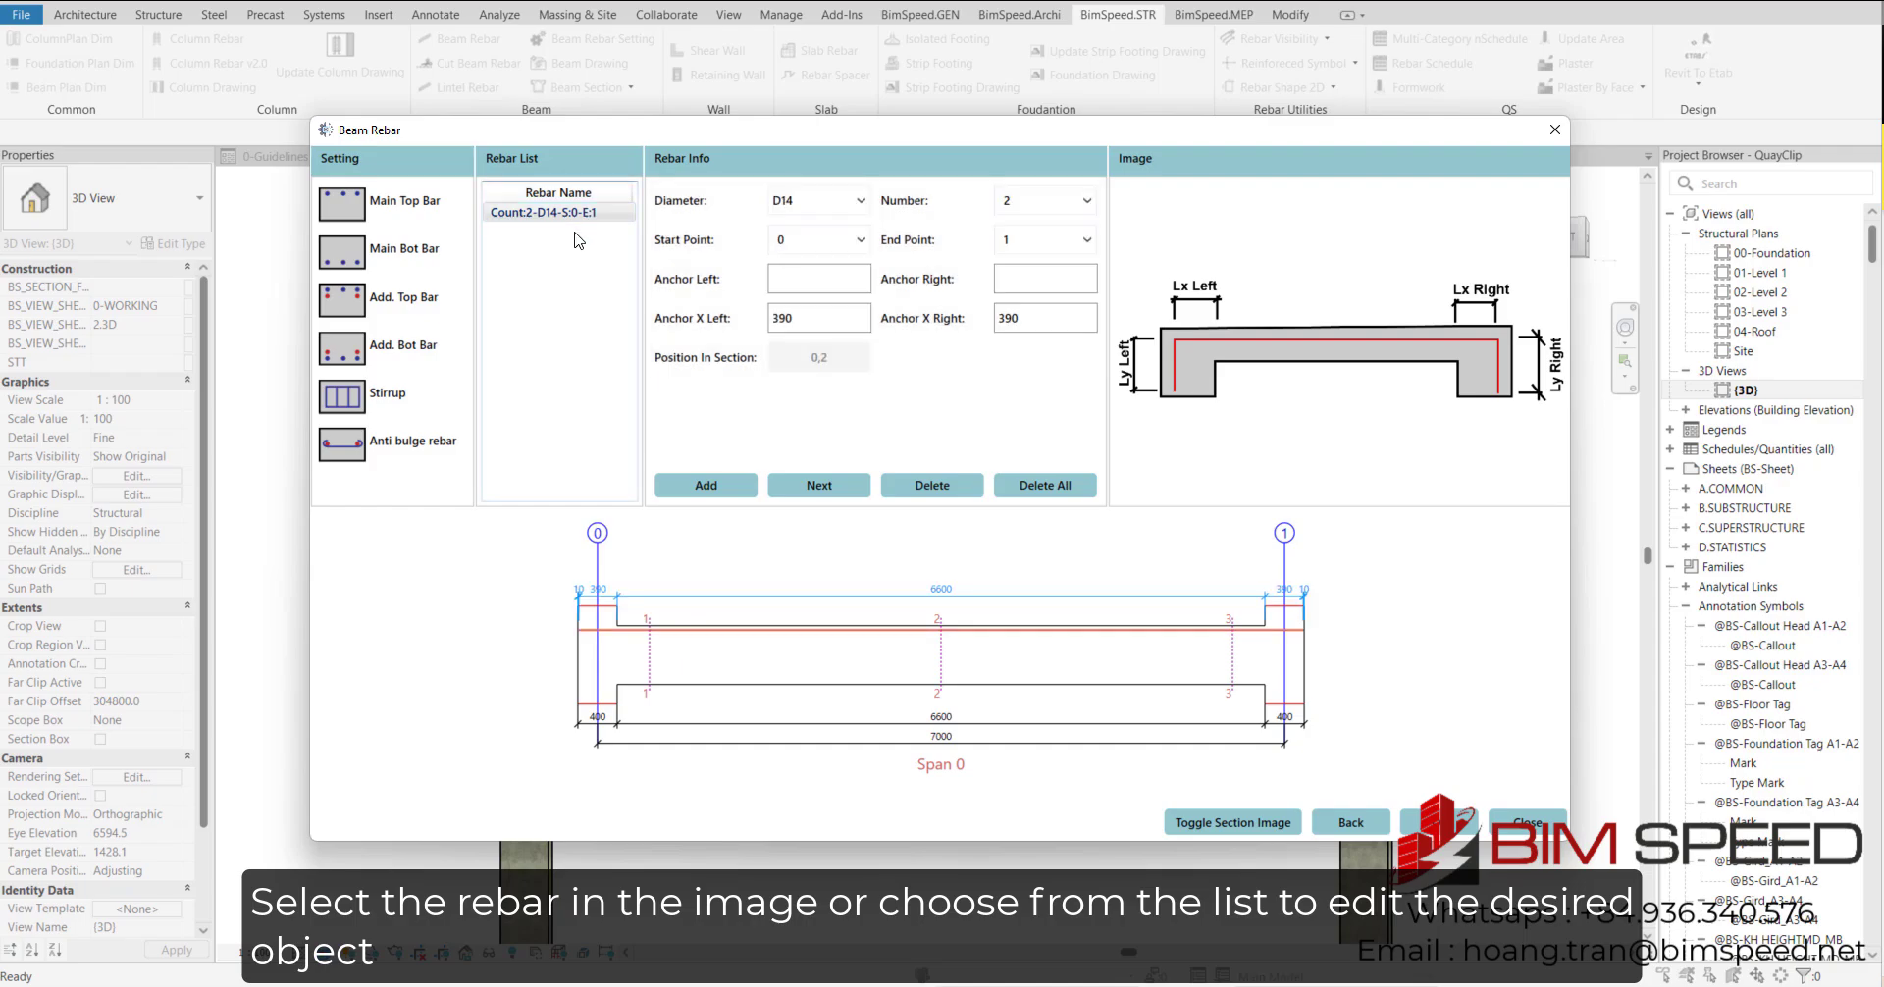
left_click(803, 279)
type("150")
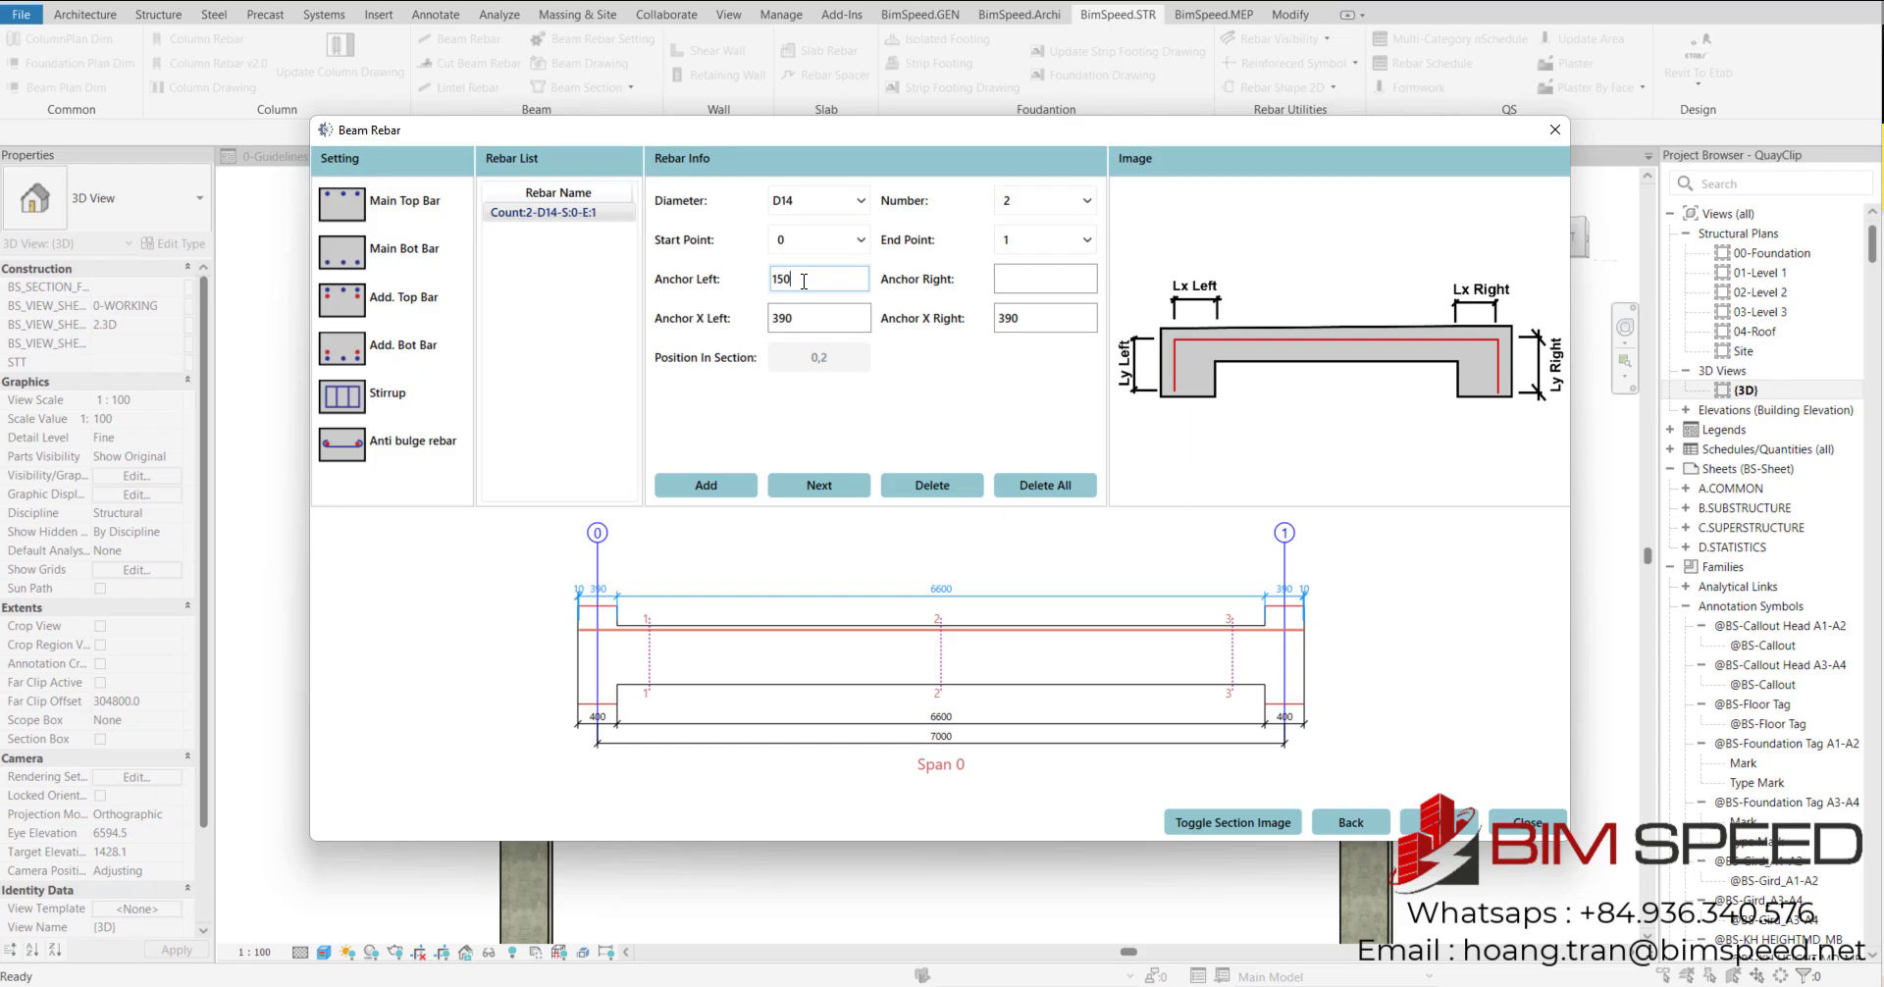
left_click(1071, 274)
type("150")
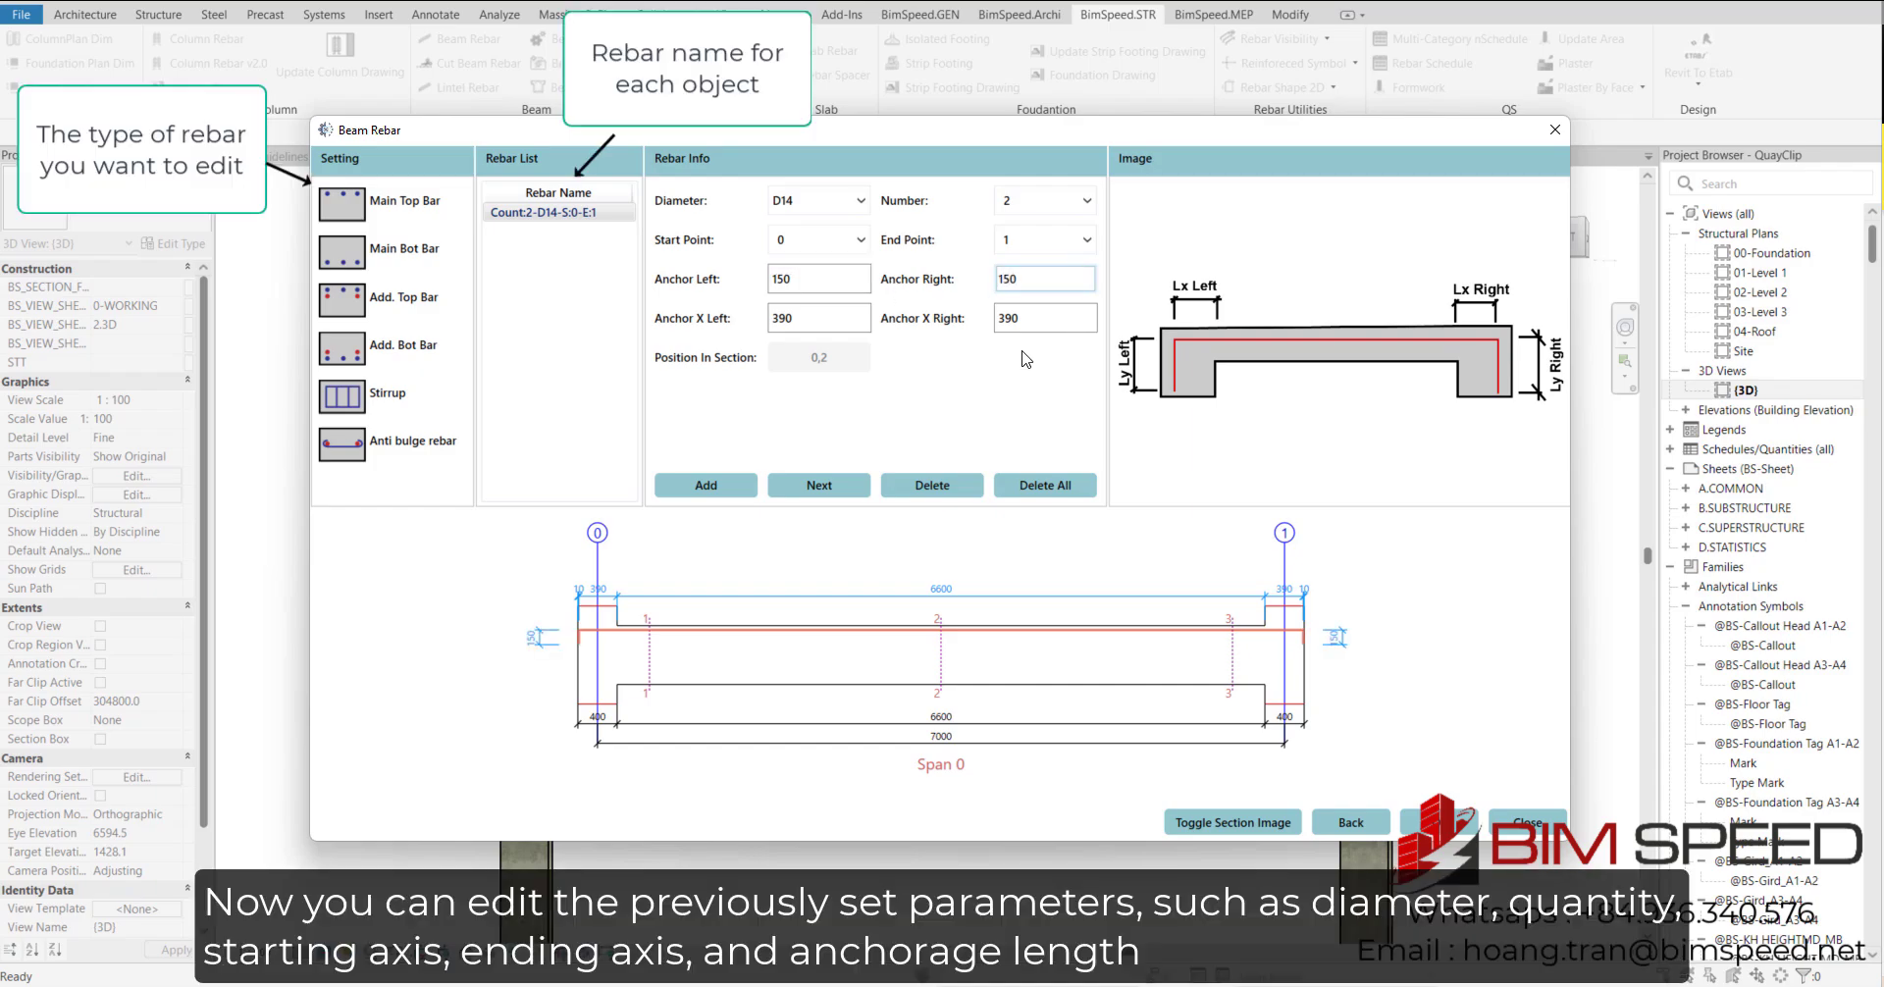
left_click(857, 201)
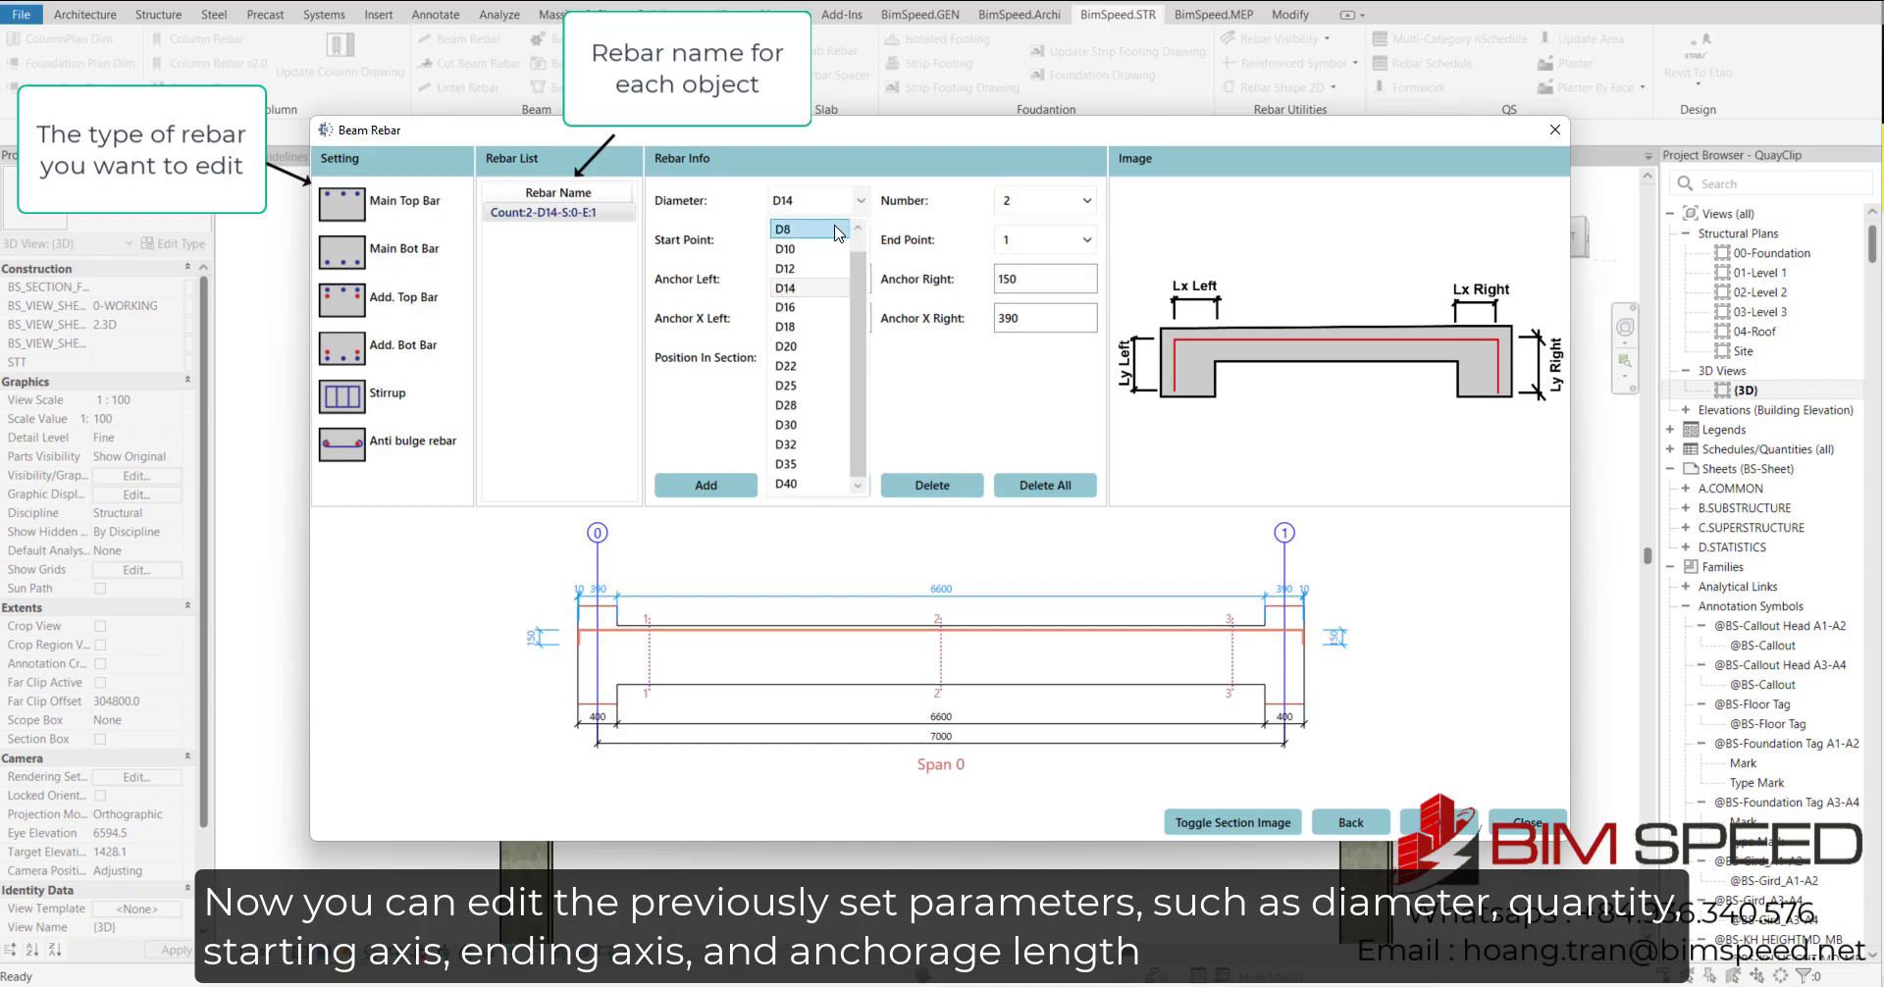
left_click(806, 346)
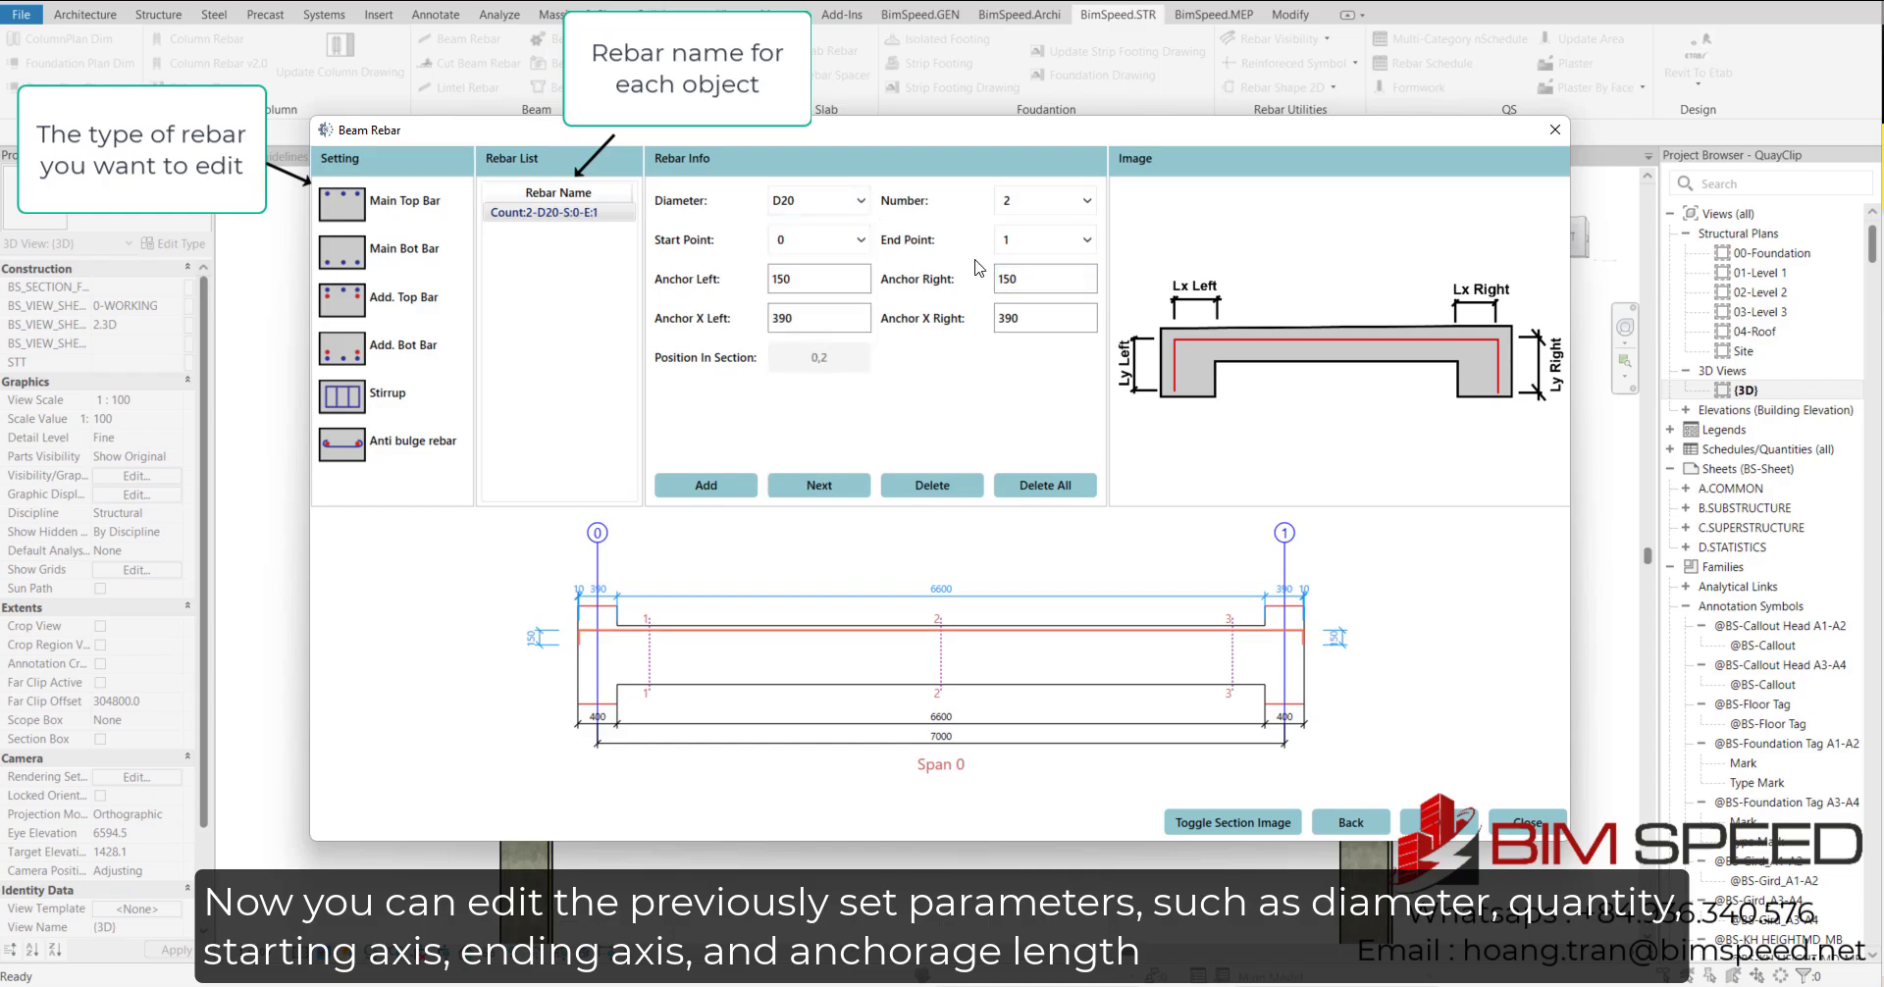
left_click(1025, 209)
left_click(1025, 209)
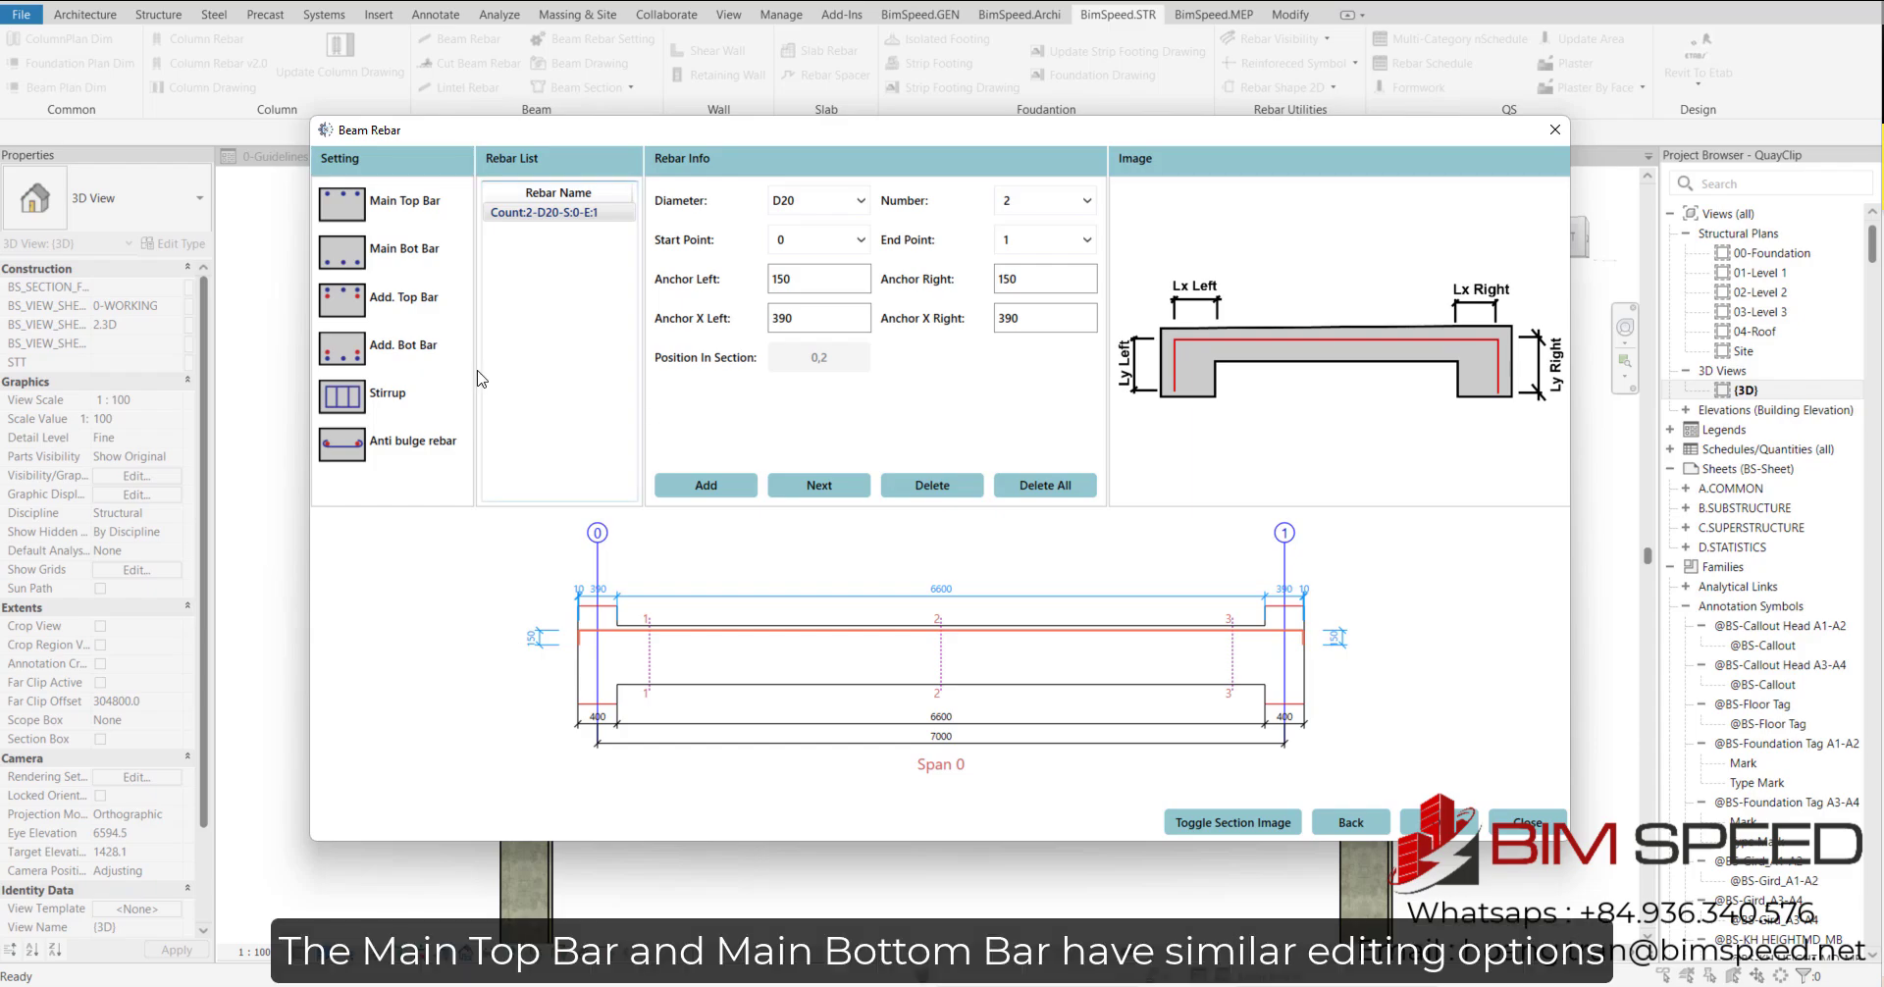
- Give the main bottom bar diameter D20 and left and right anchors of 120
left_click(428, 253)
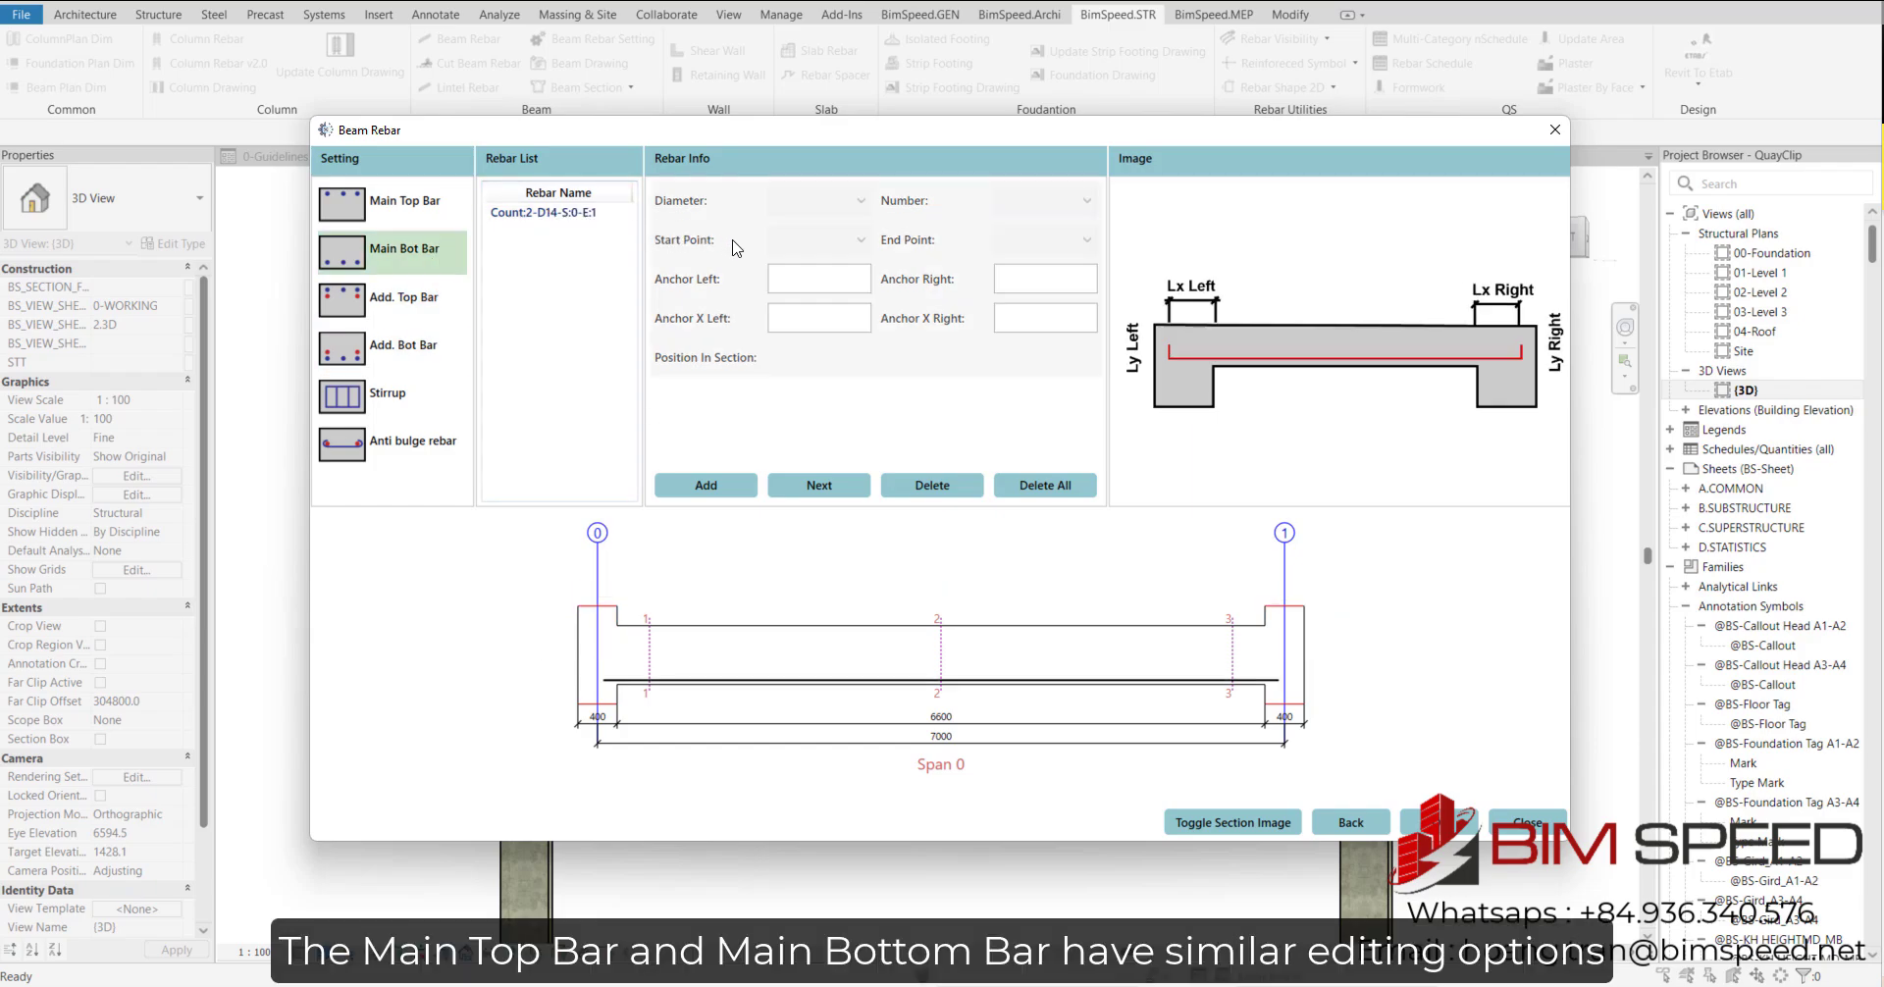
left_click(678, 680)
left_click(856, 280)
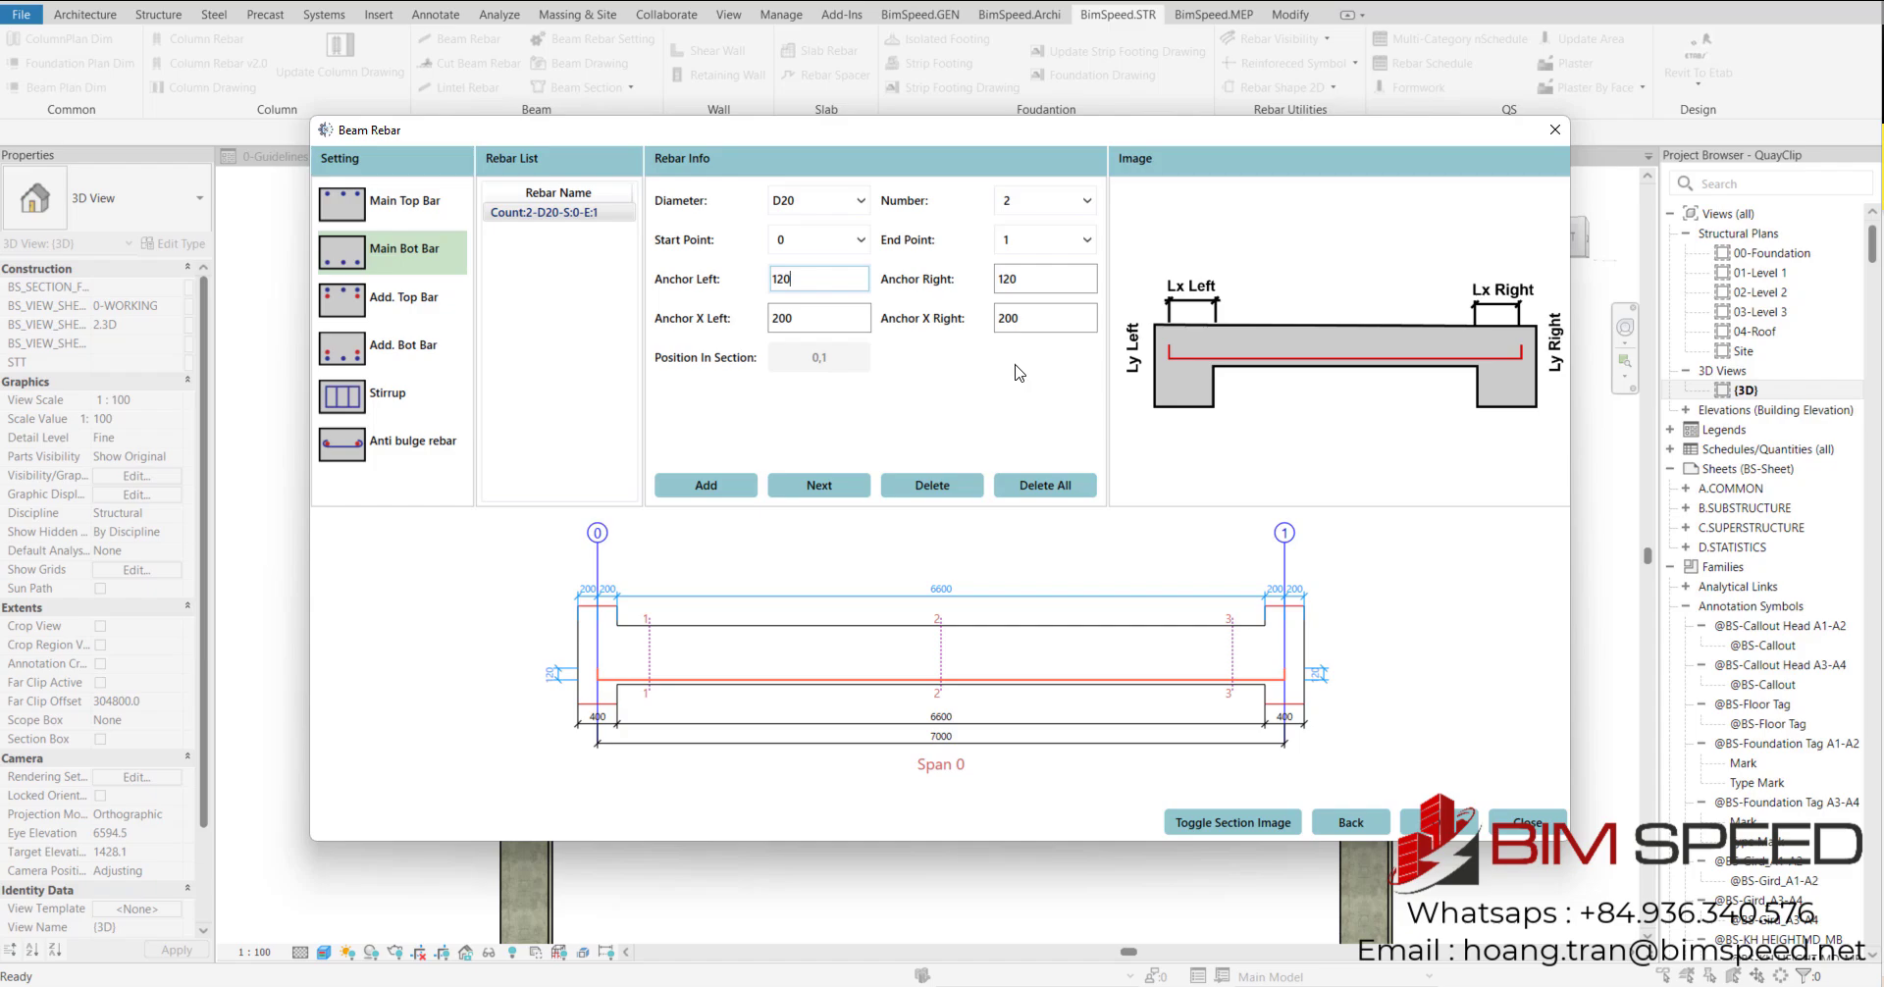
- Set the additional top bar at point 0 to diameter D16 and a quantity of 2
left_click(408, 306)
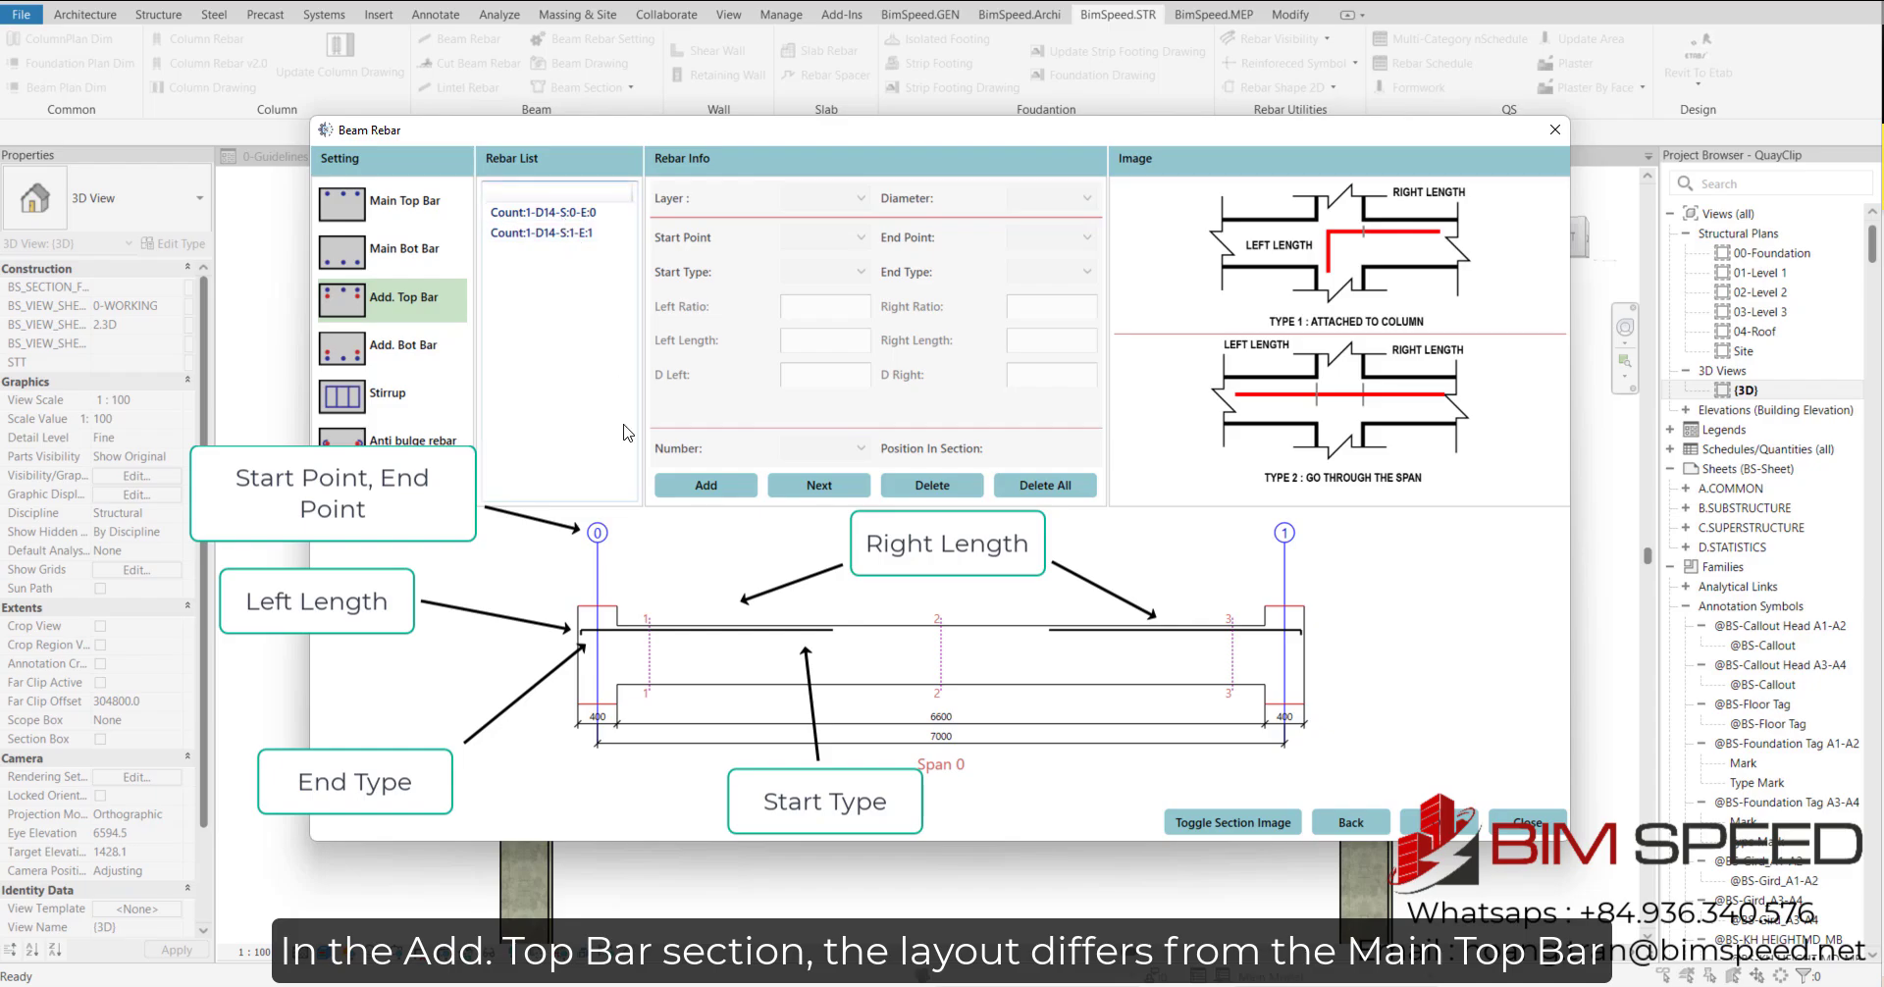
left_click(616, 632)
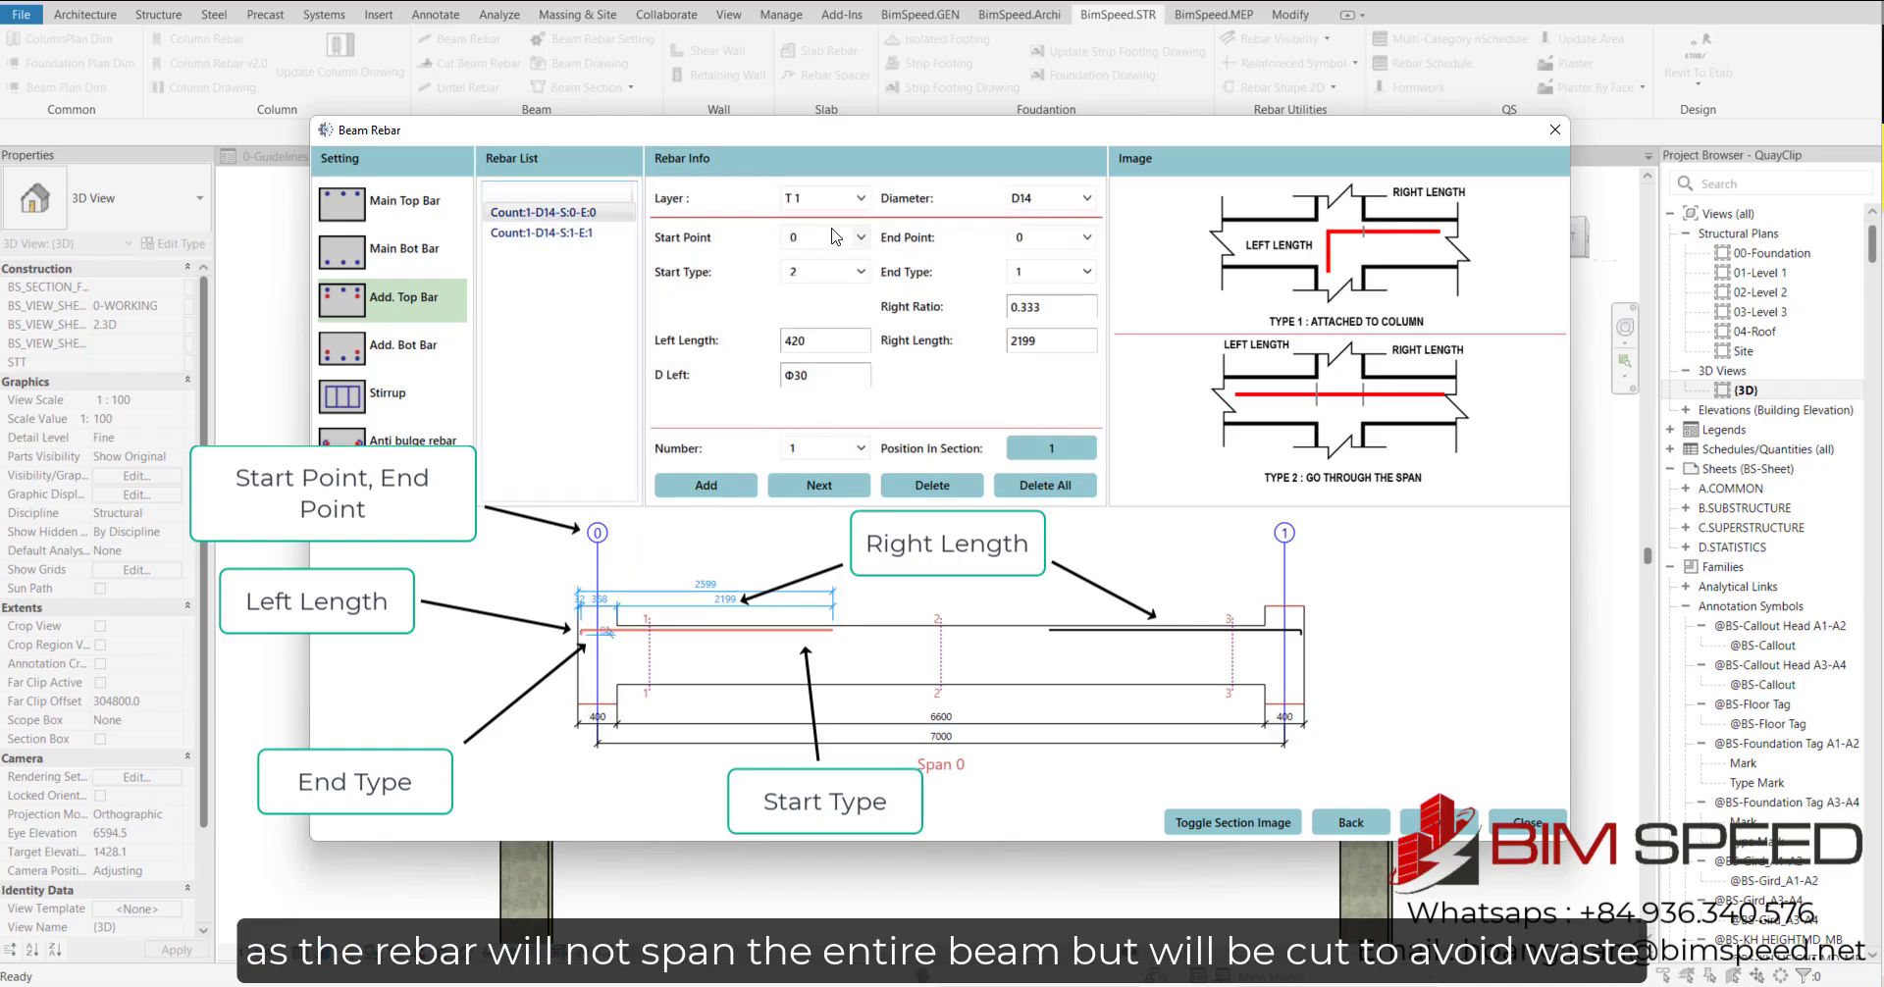
left_click(1043, 201)
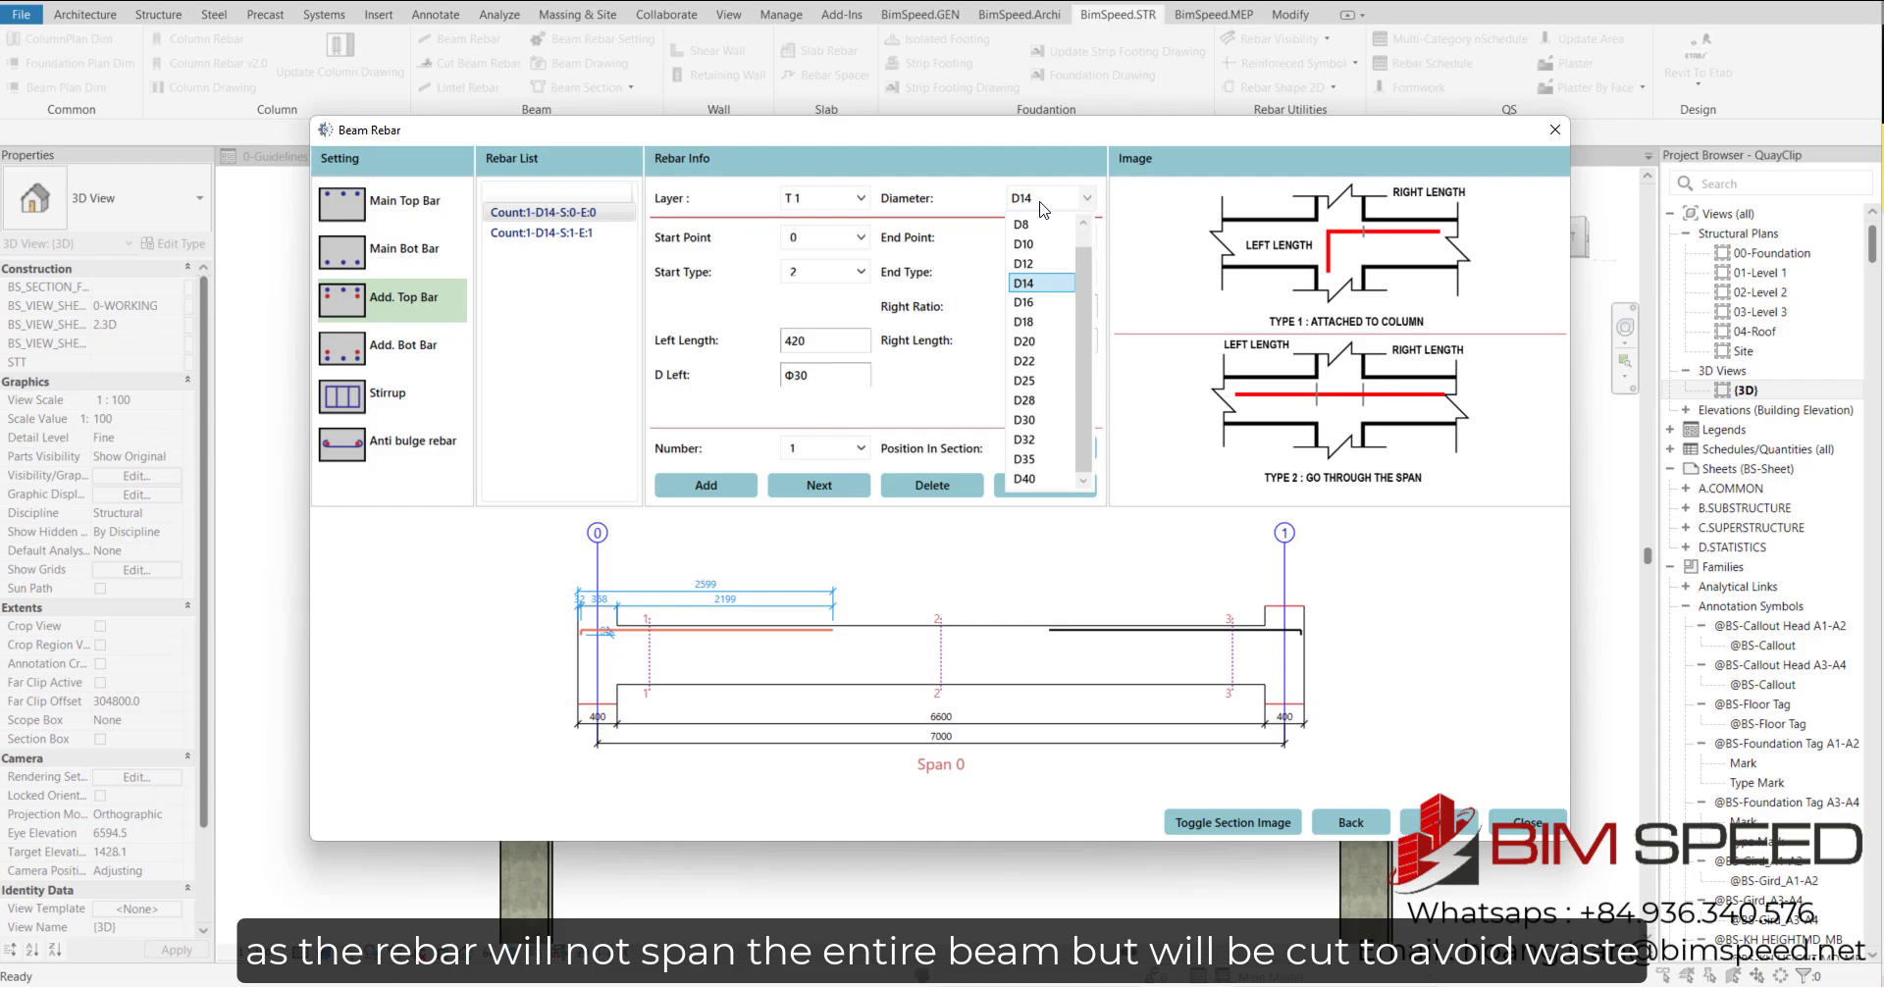
left_click(1040, 302)
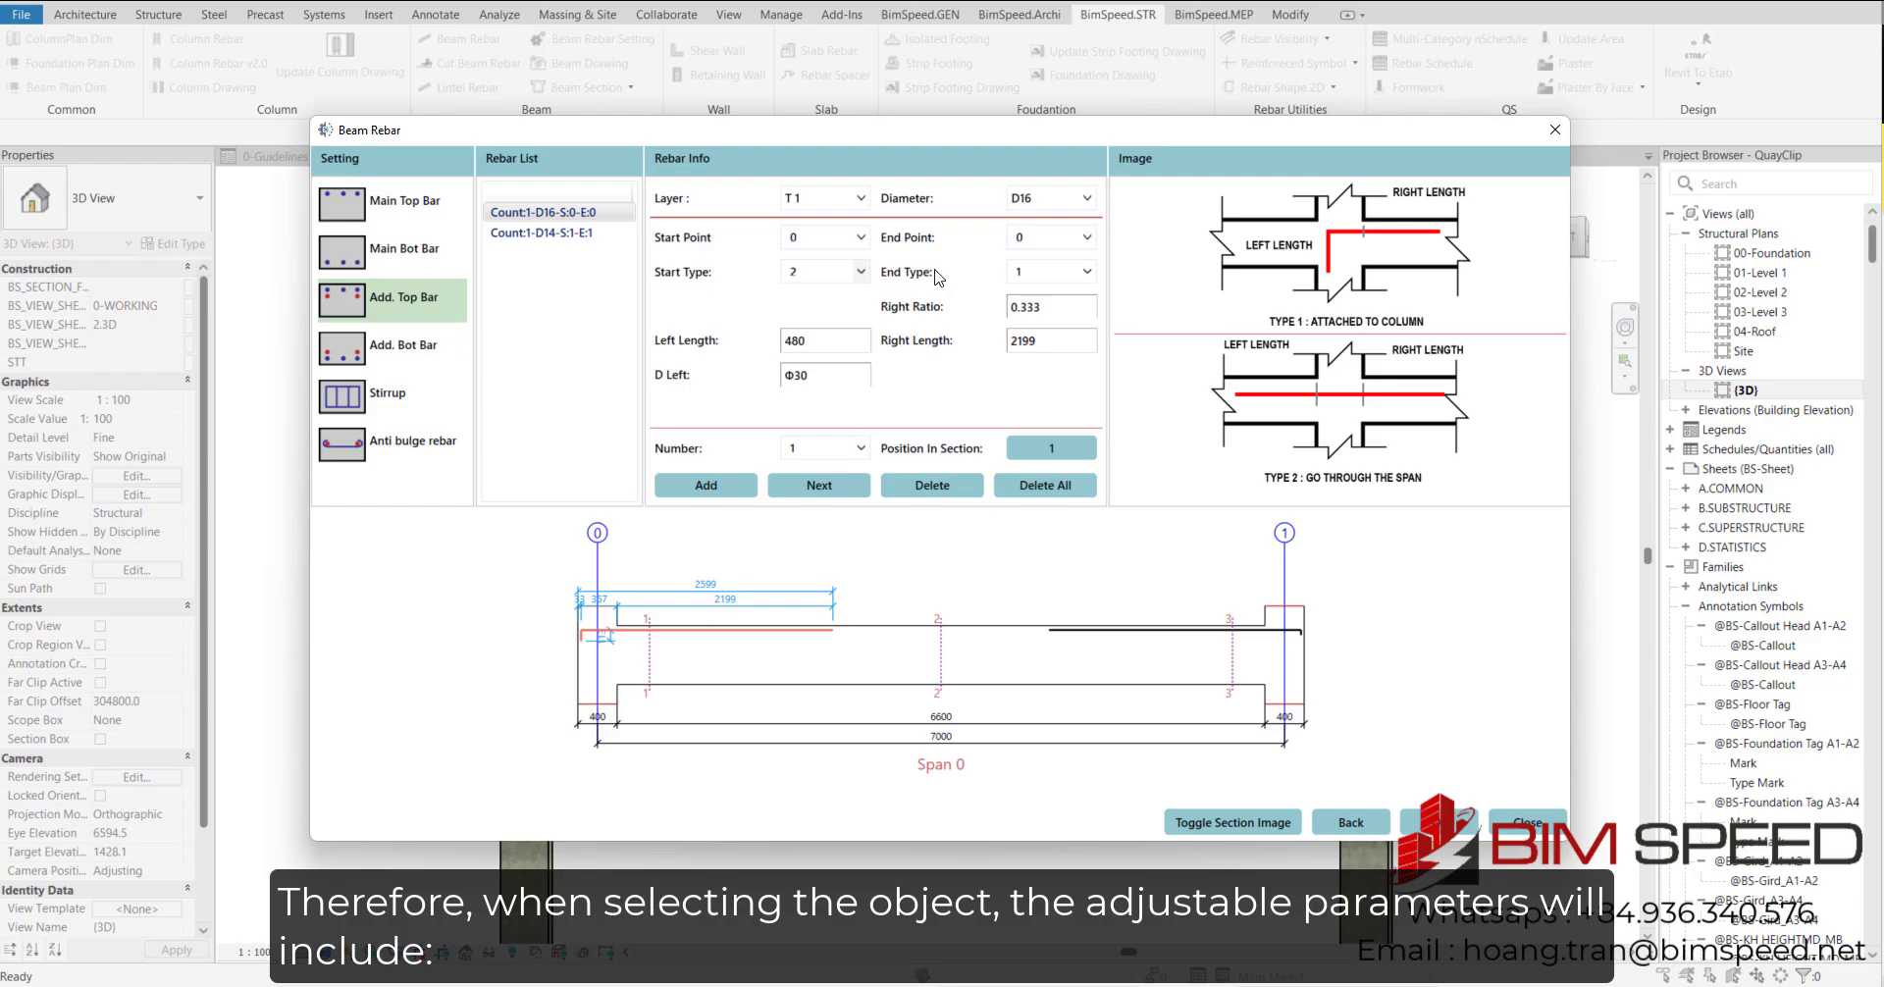
left_click(1031, 271)
left_click(1031, 270)
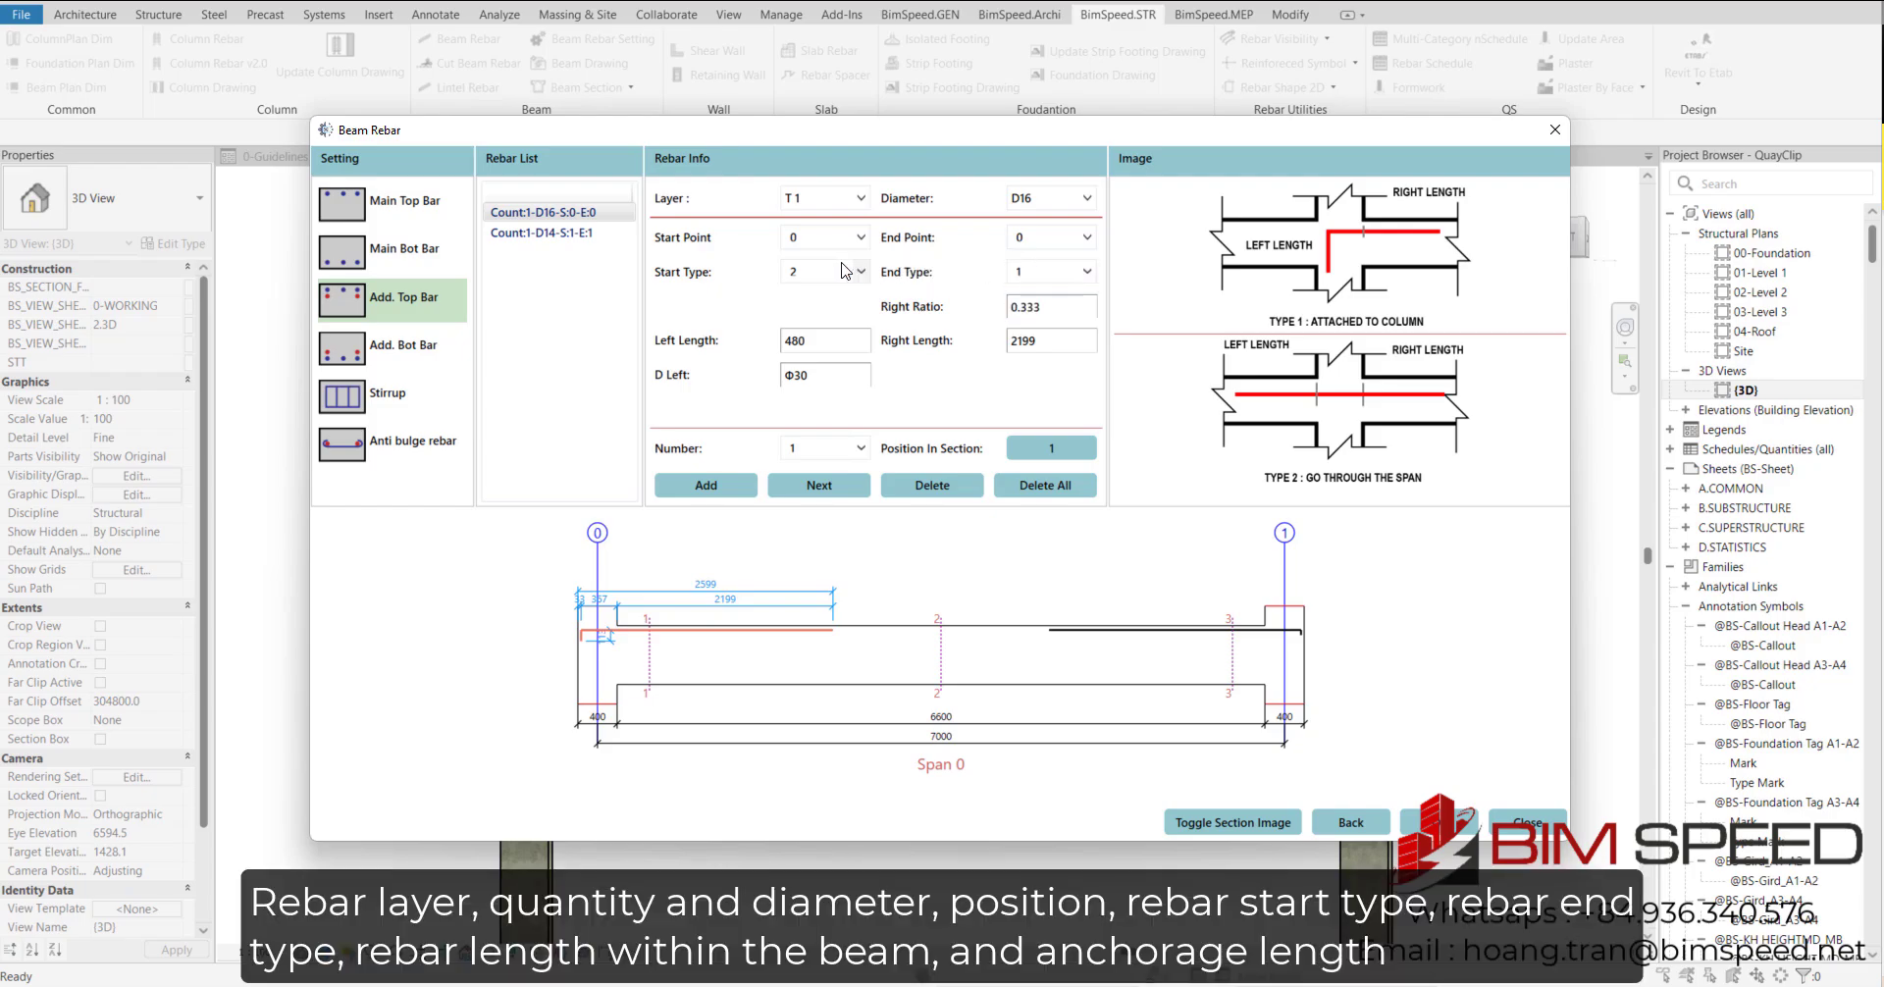
left_click(845, 271)
left_click(845, 271)
left_click(856, 444)
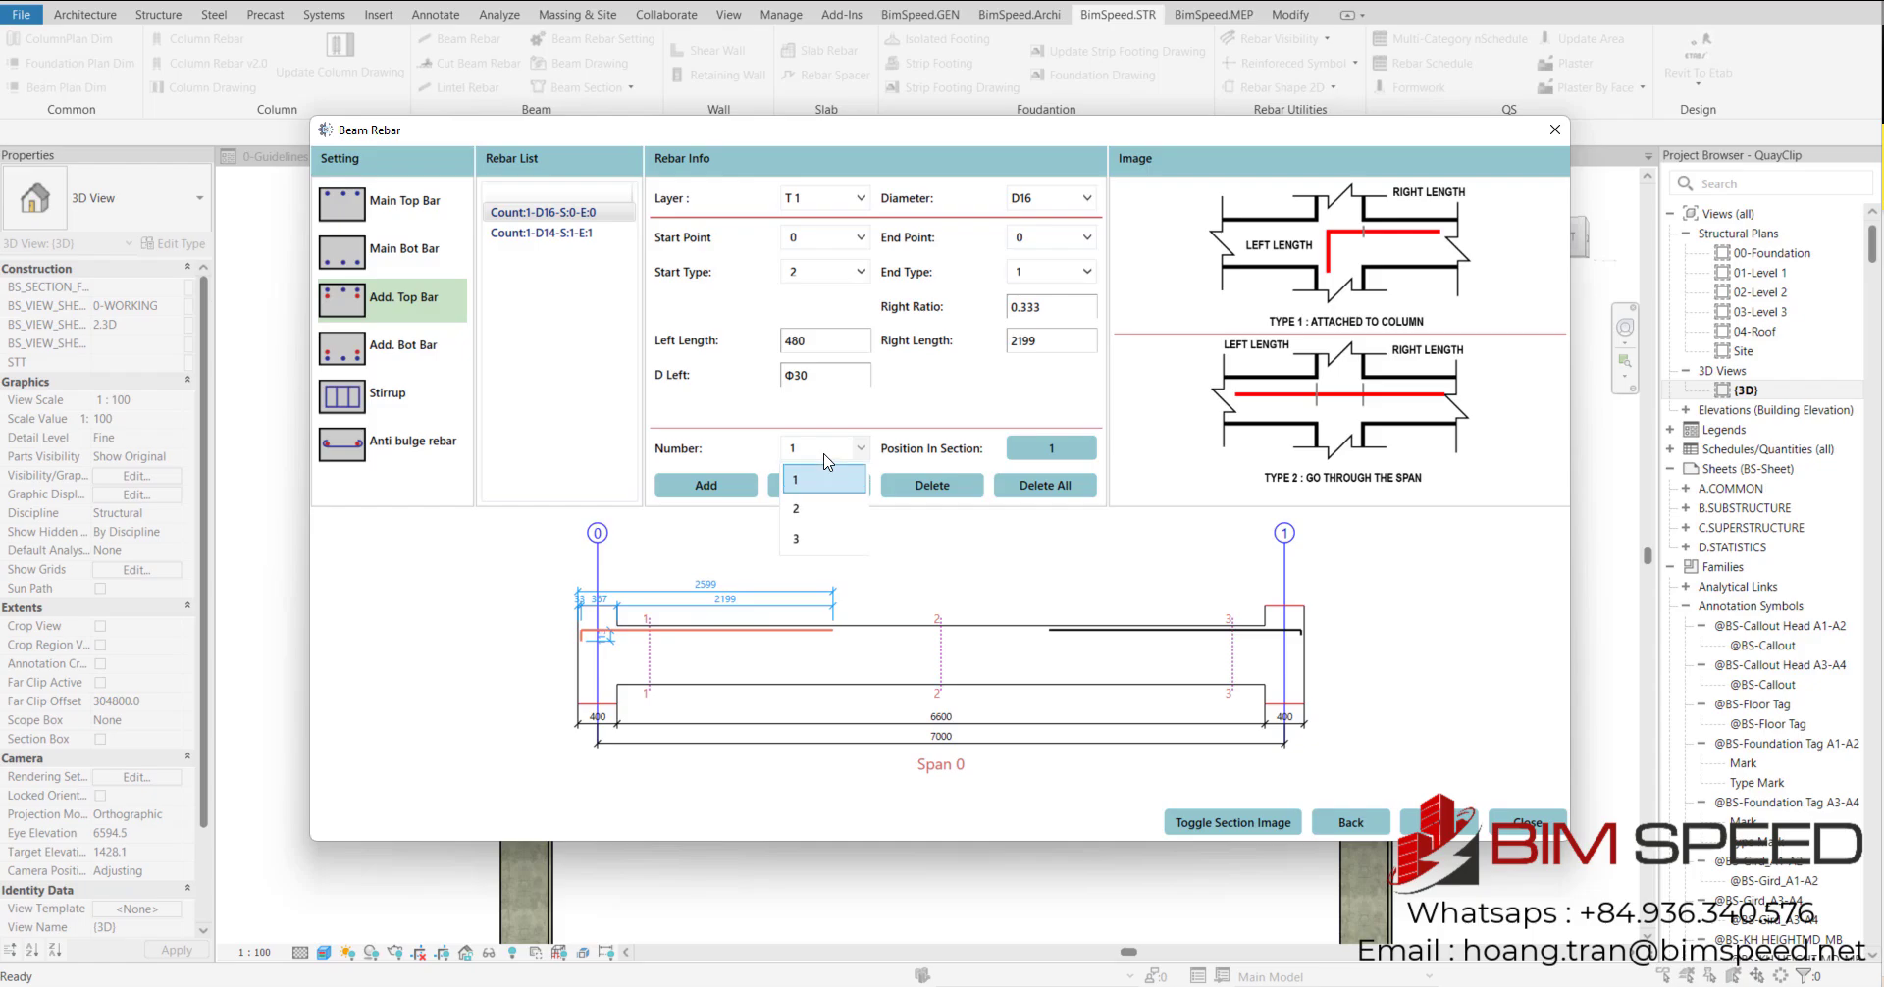
left_click(813, 509)
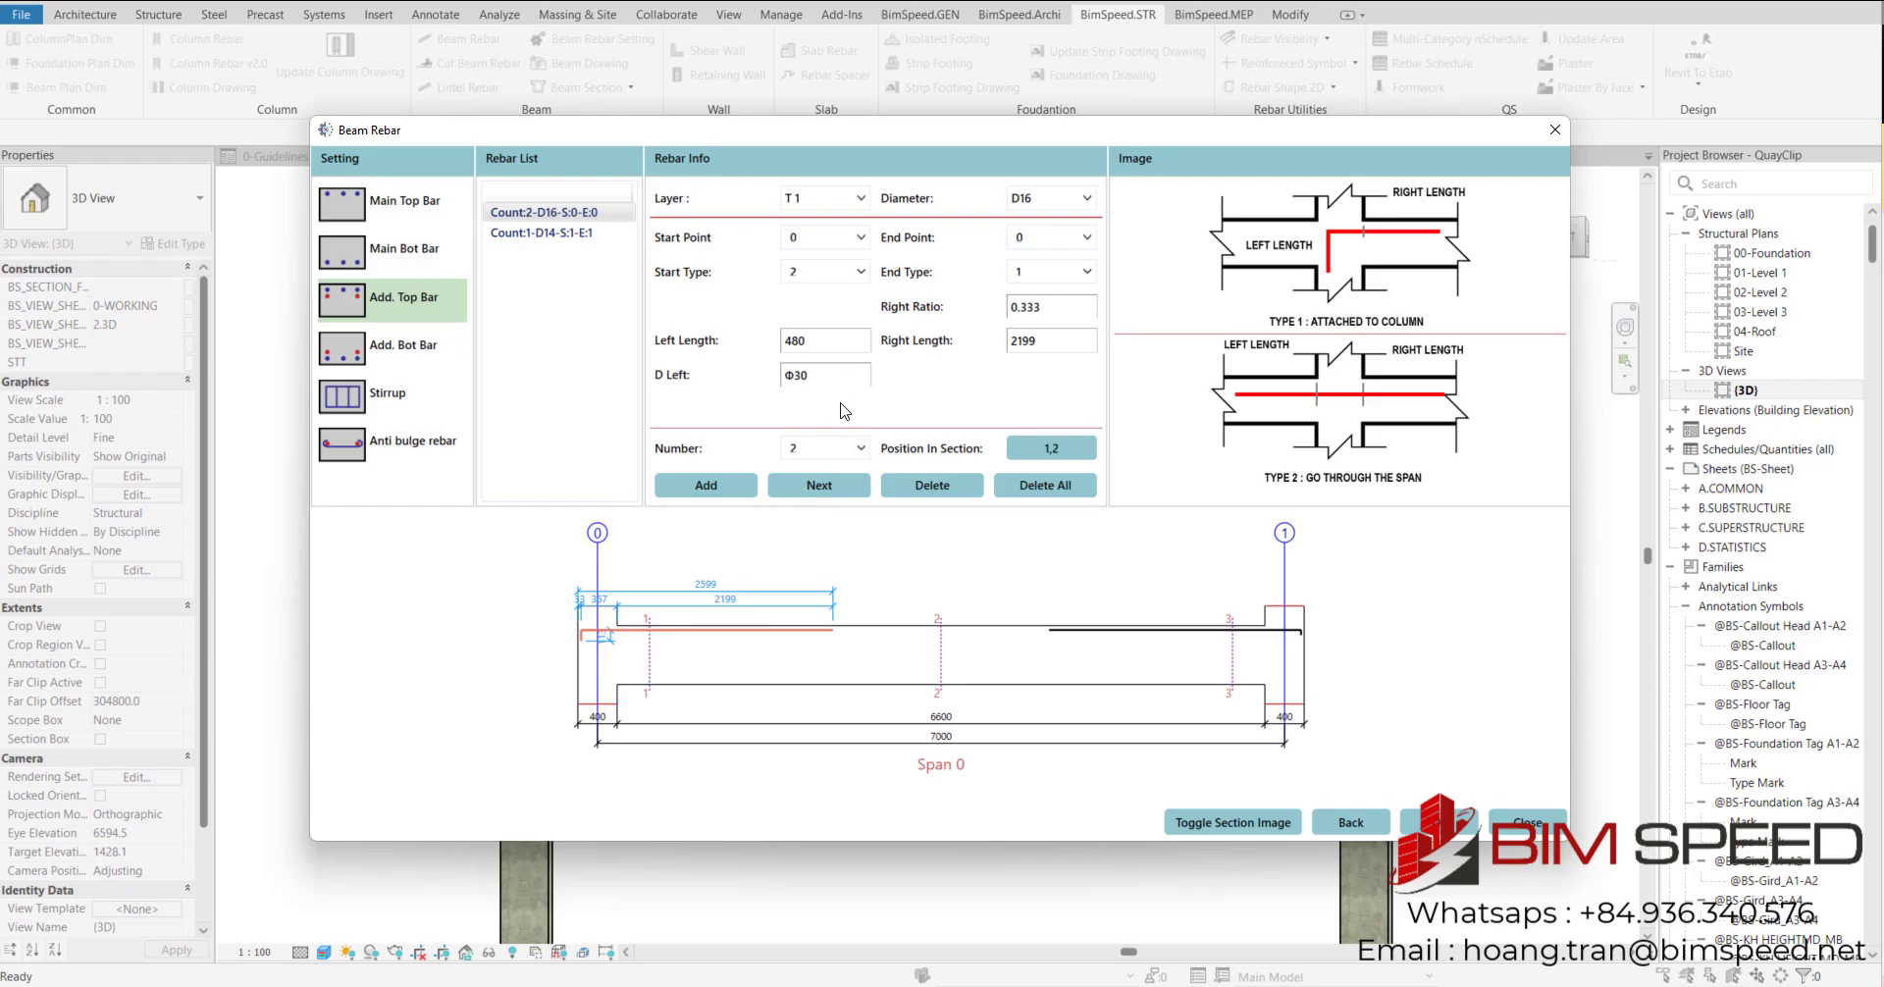
- Set the additional top bar at point 1 to a quantity of 2 and diameter D16
left_click(546, 232)
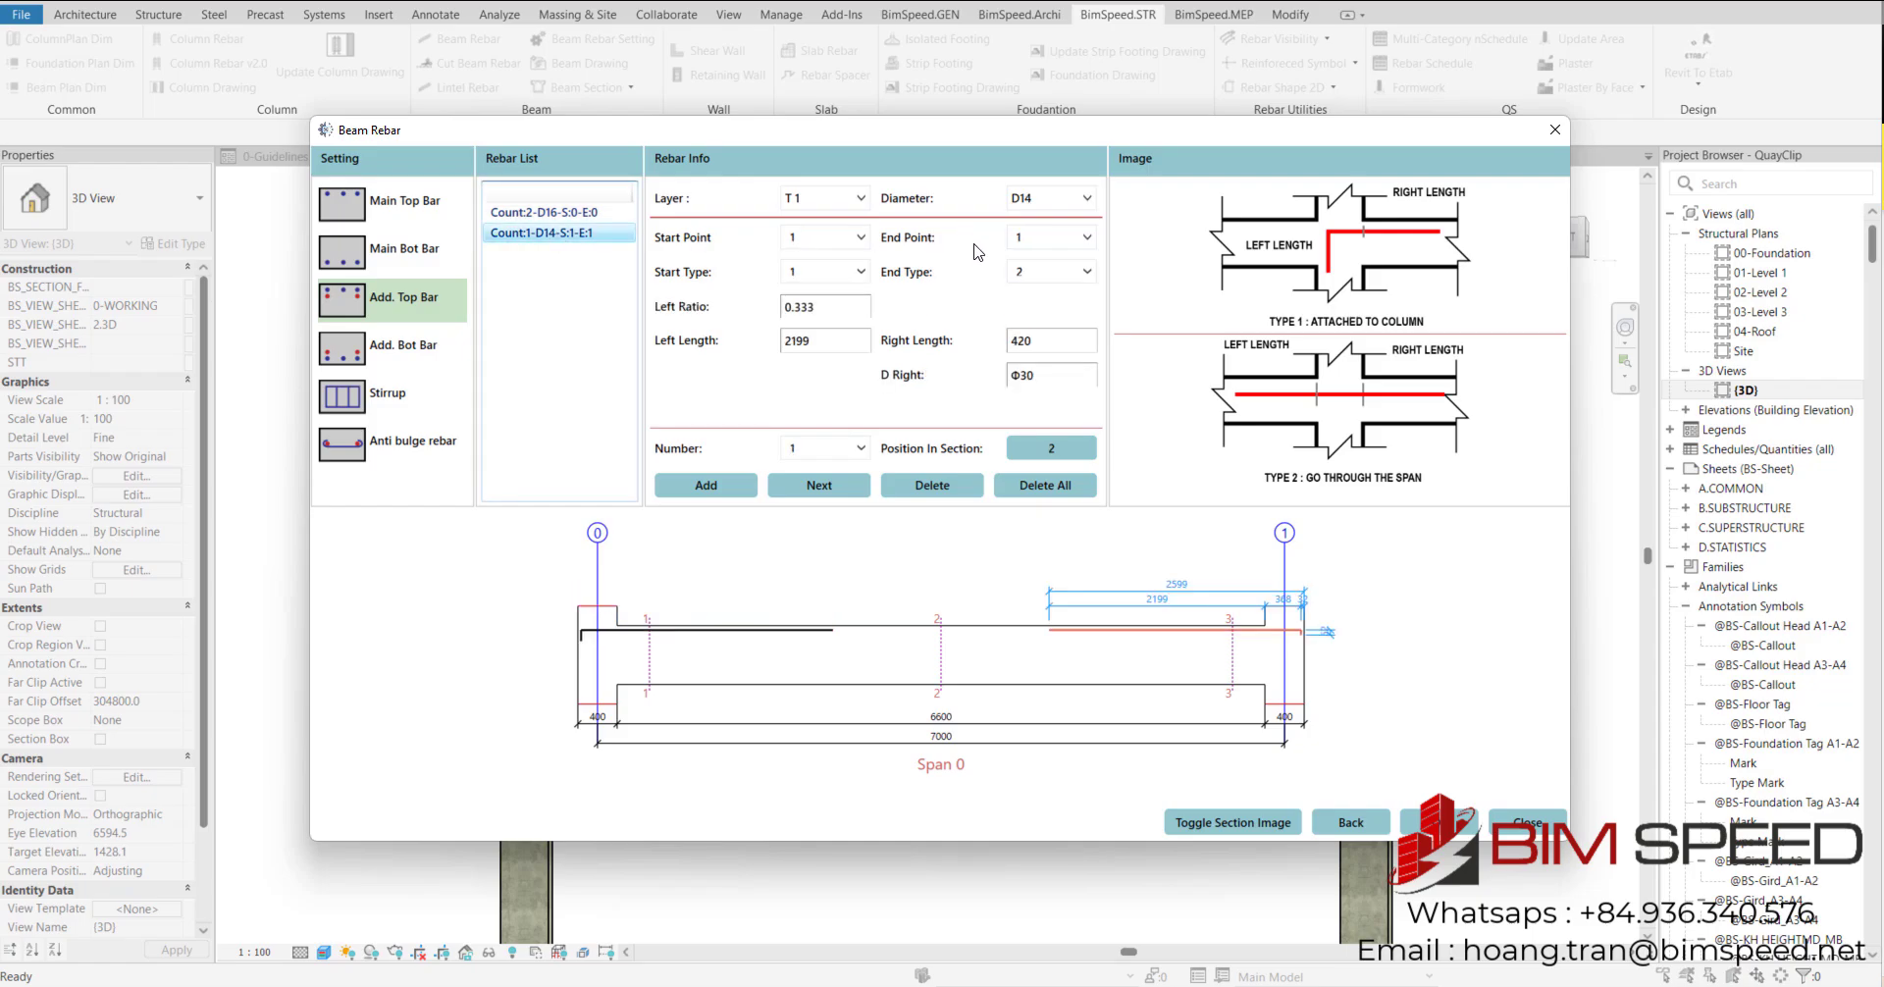
left_click(860, 449)
left_click(837, 509)
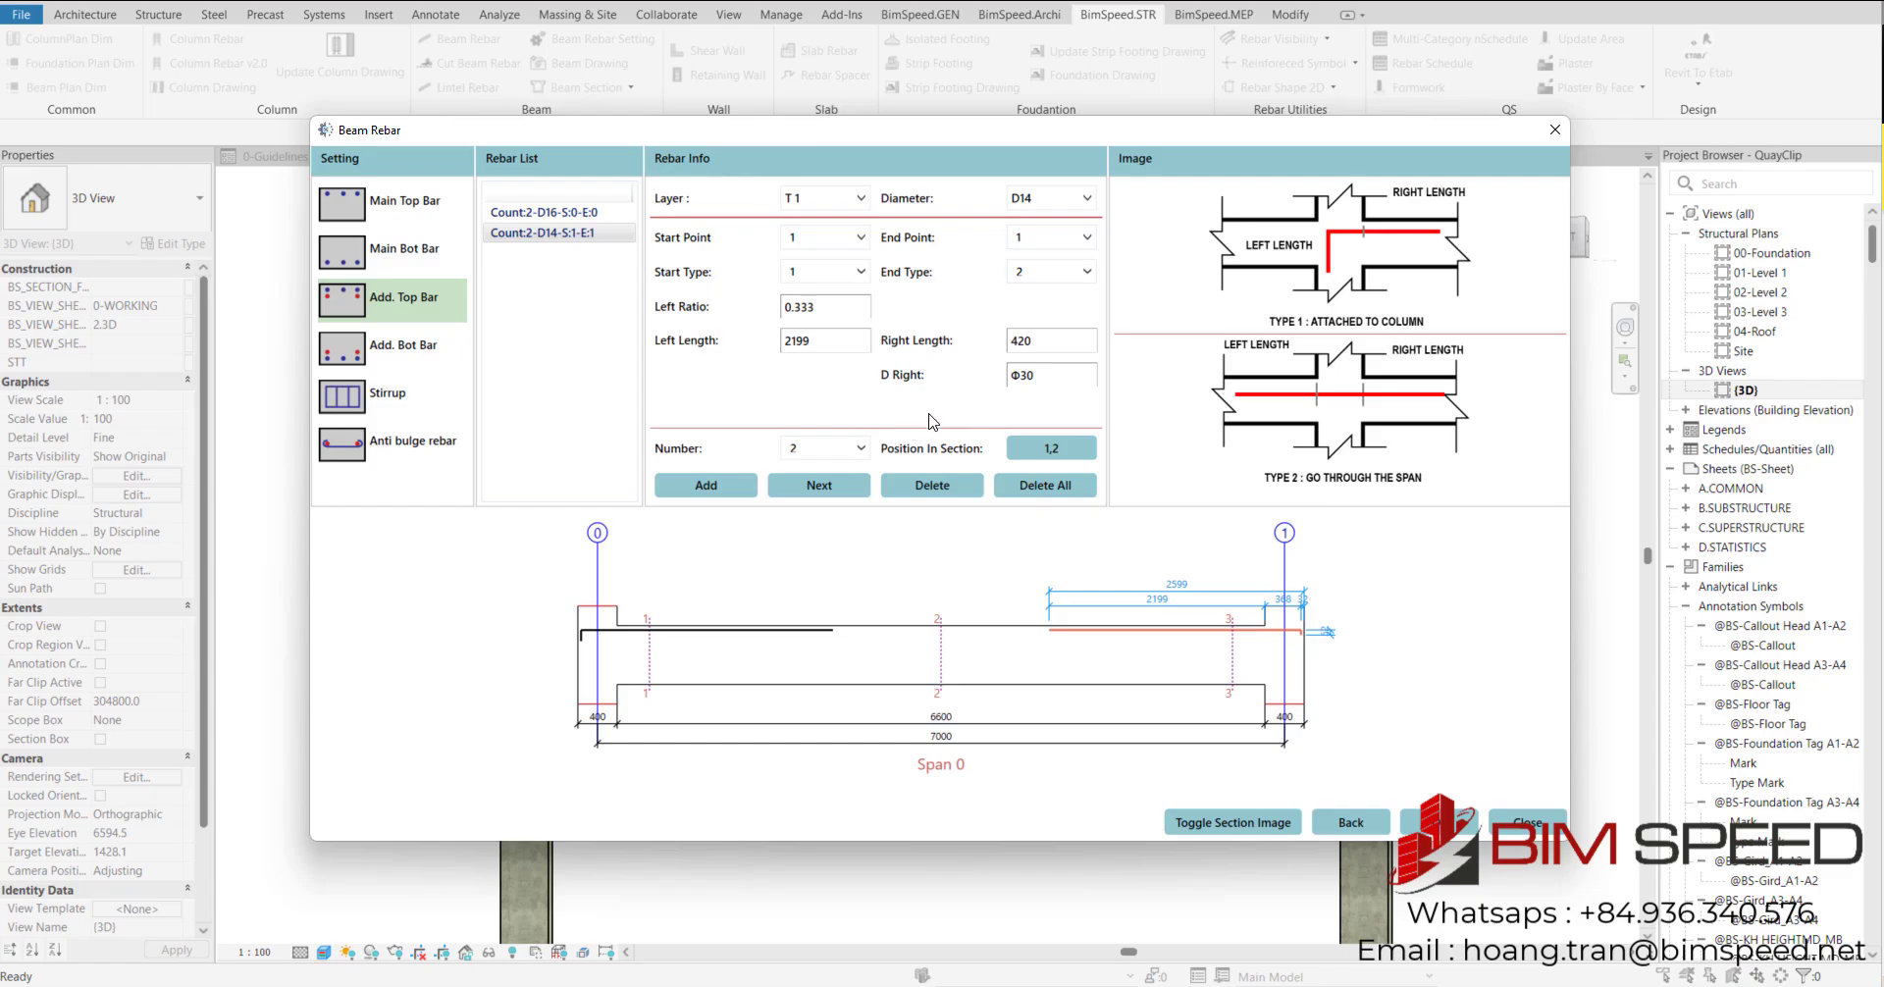
left_click(1047, 209)
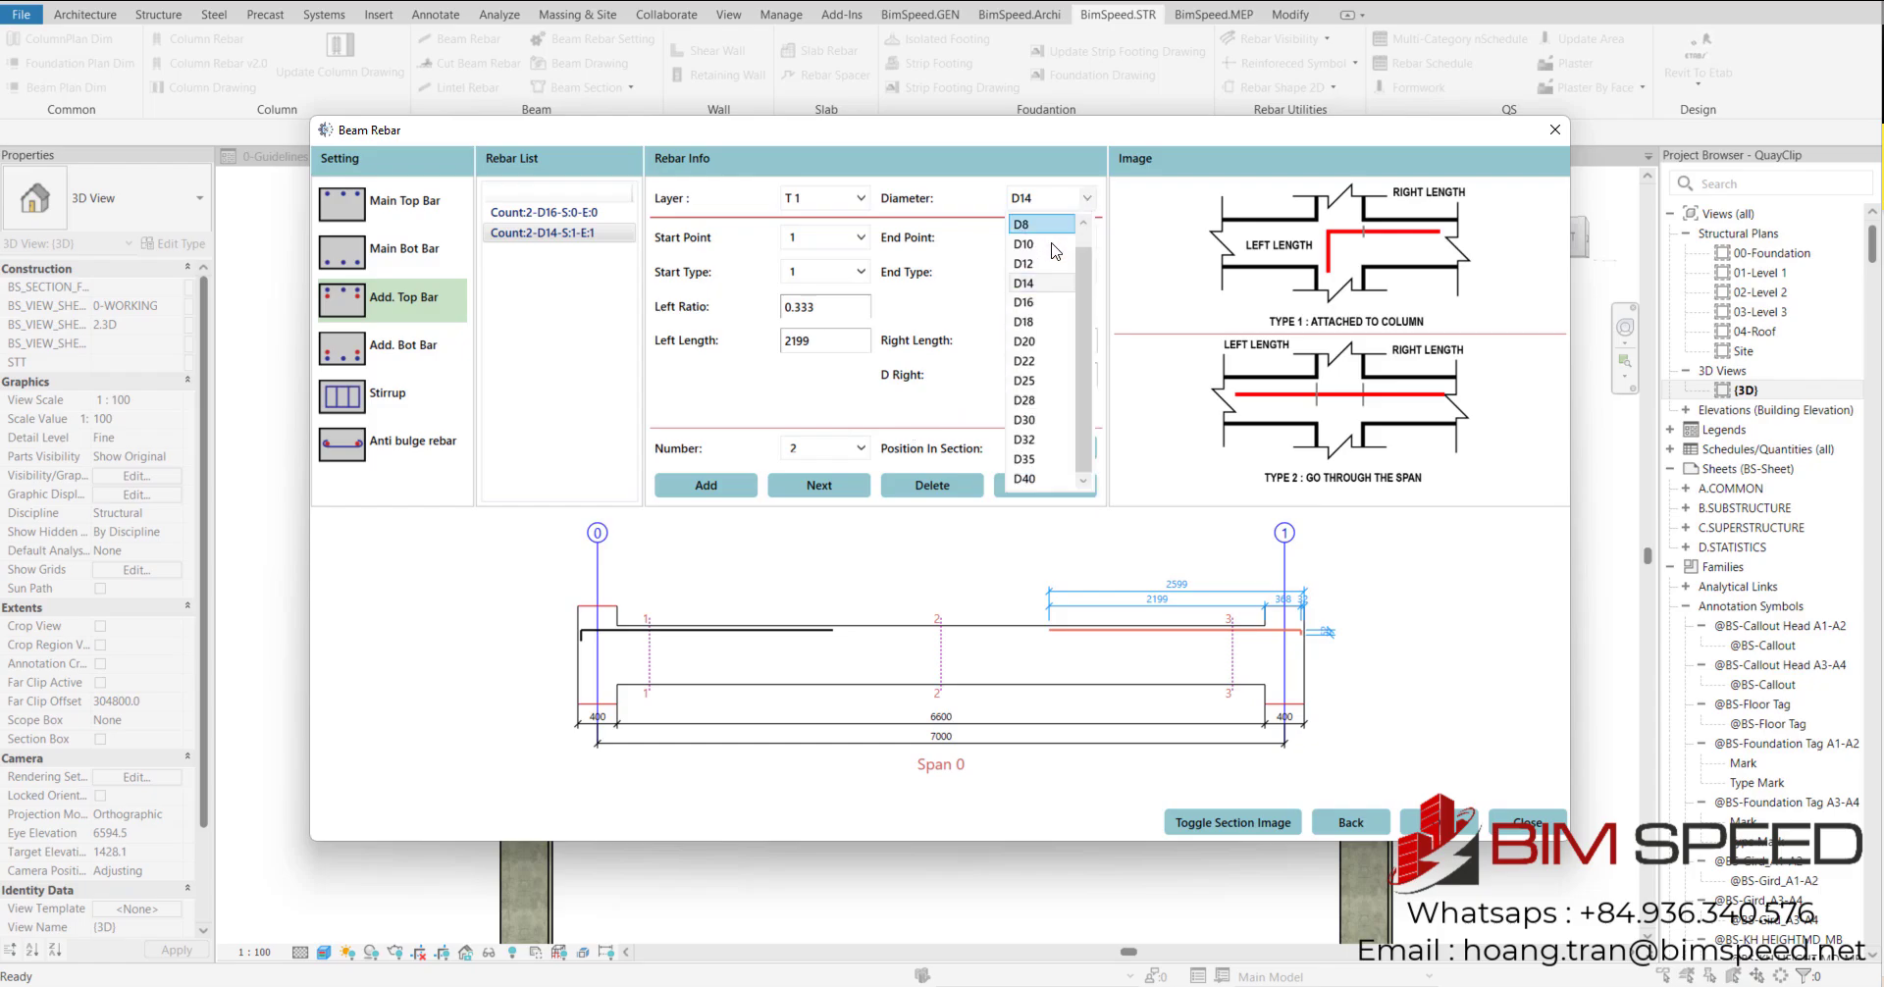
left_click(1038, 312)
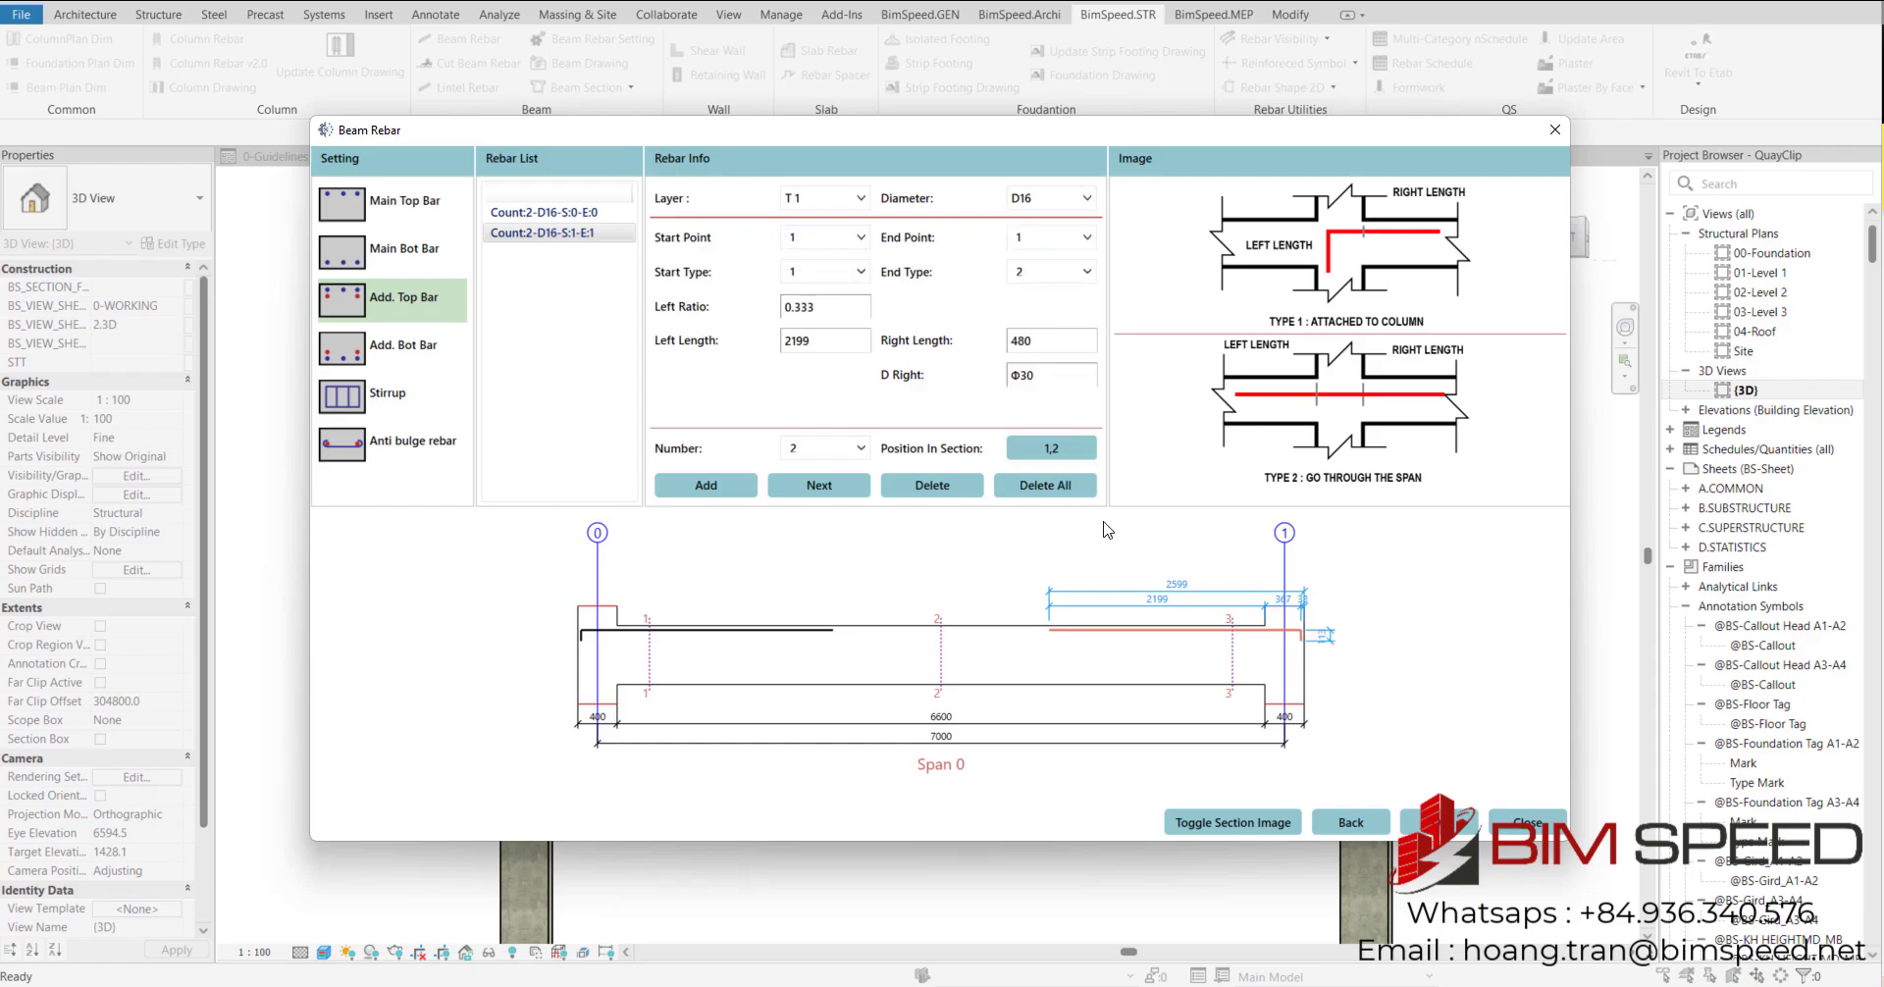
- Add an additional bottom bar to the span and select it for editing
left_click(429, 345)
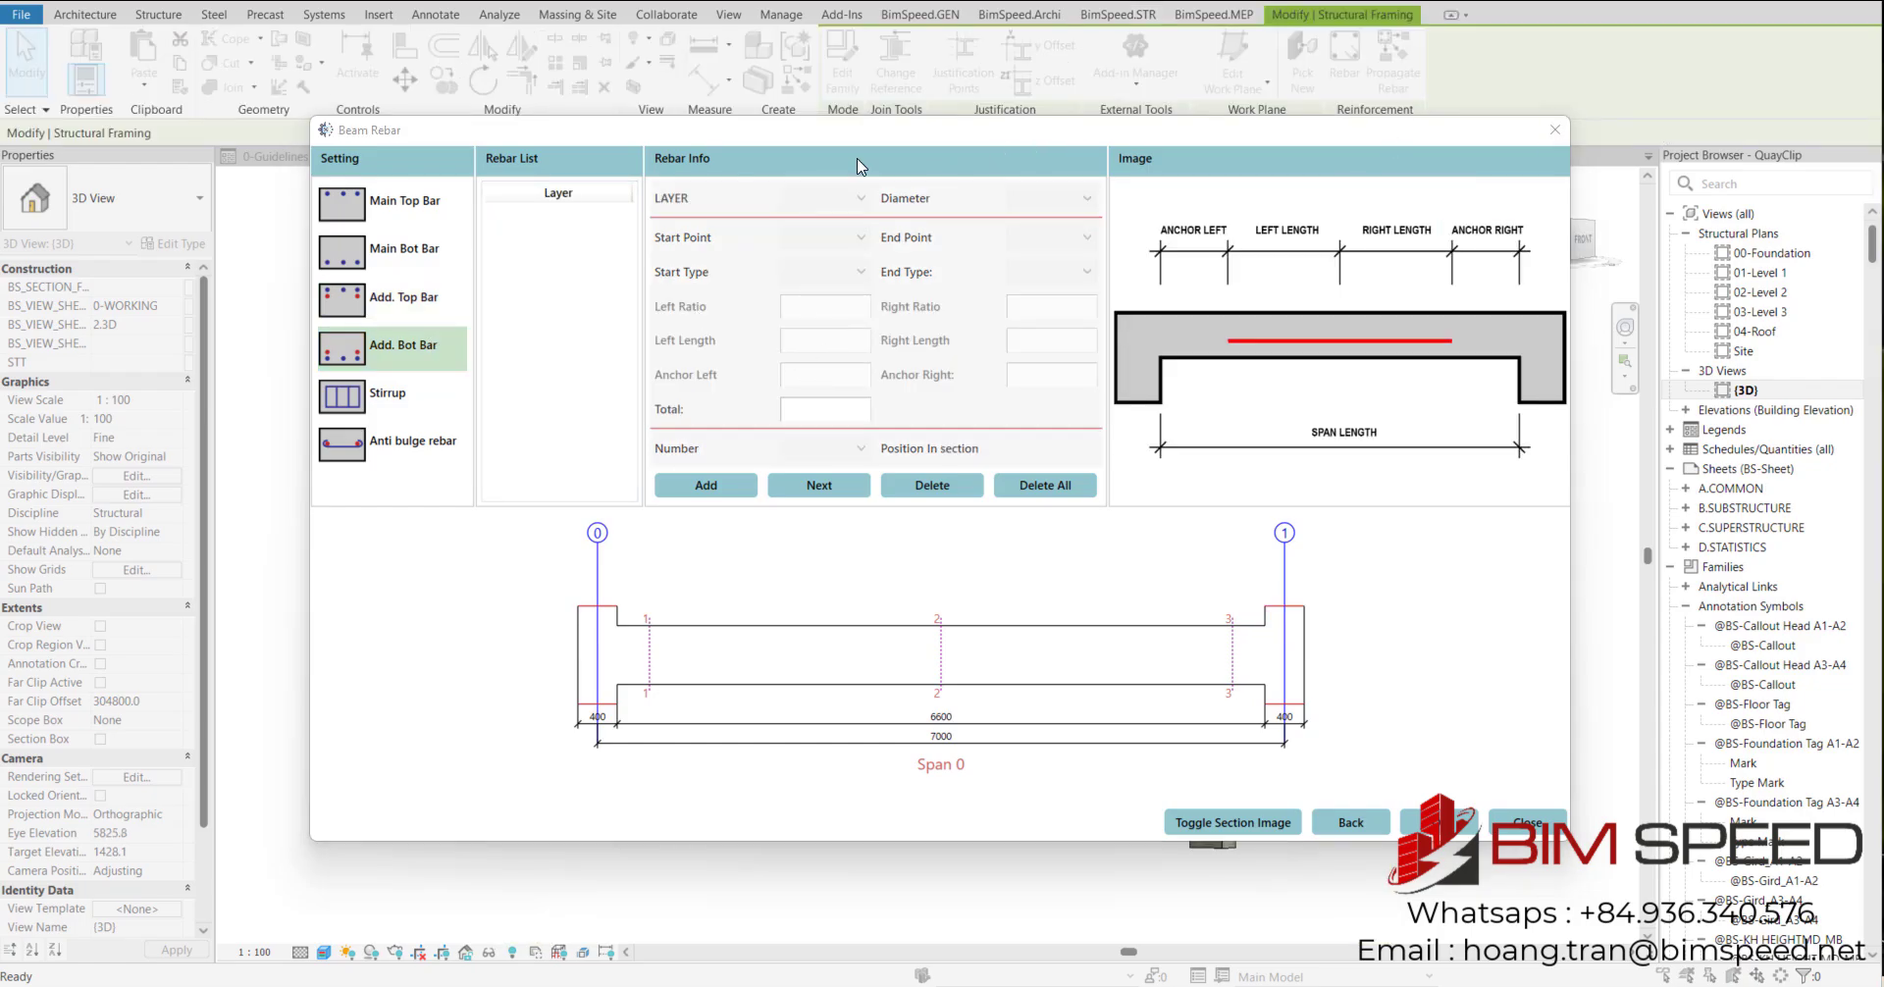
left_click(662, 488)
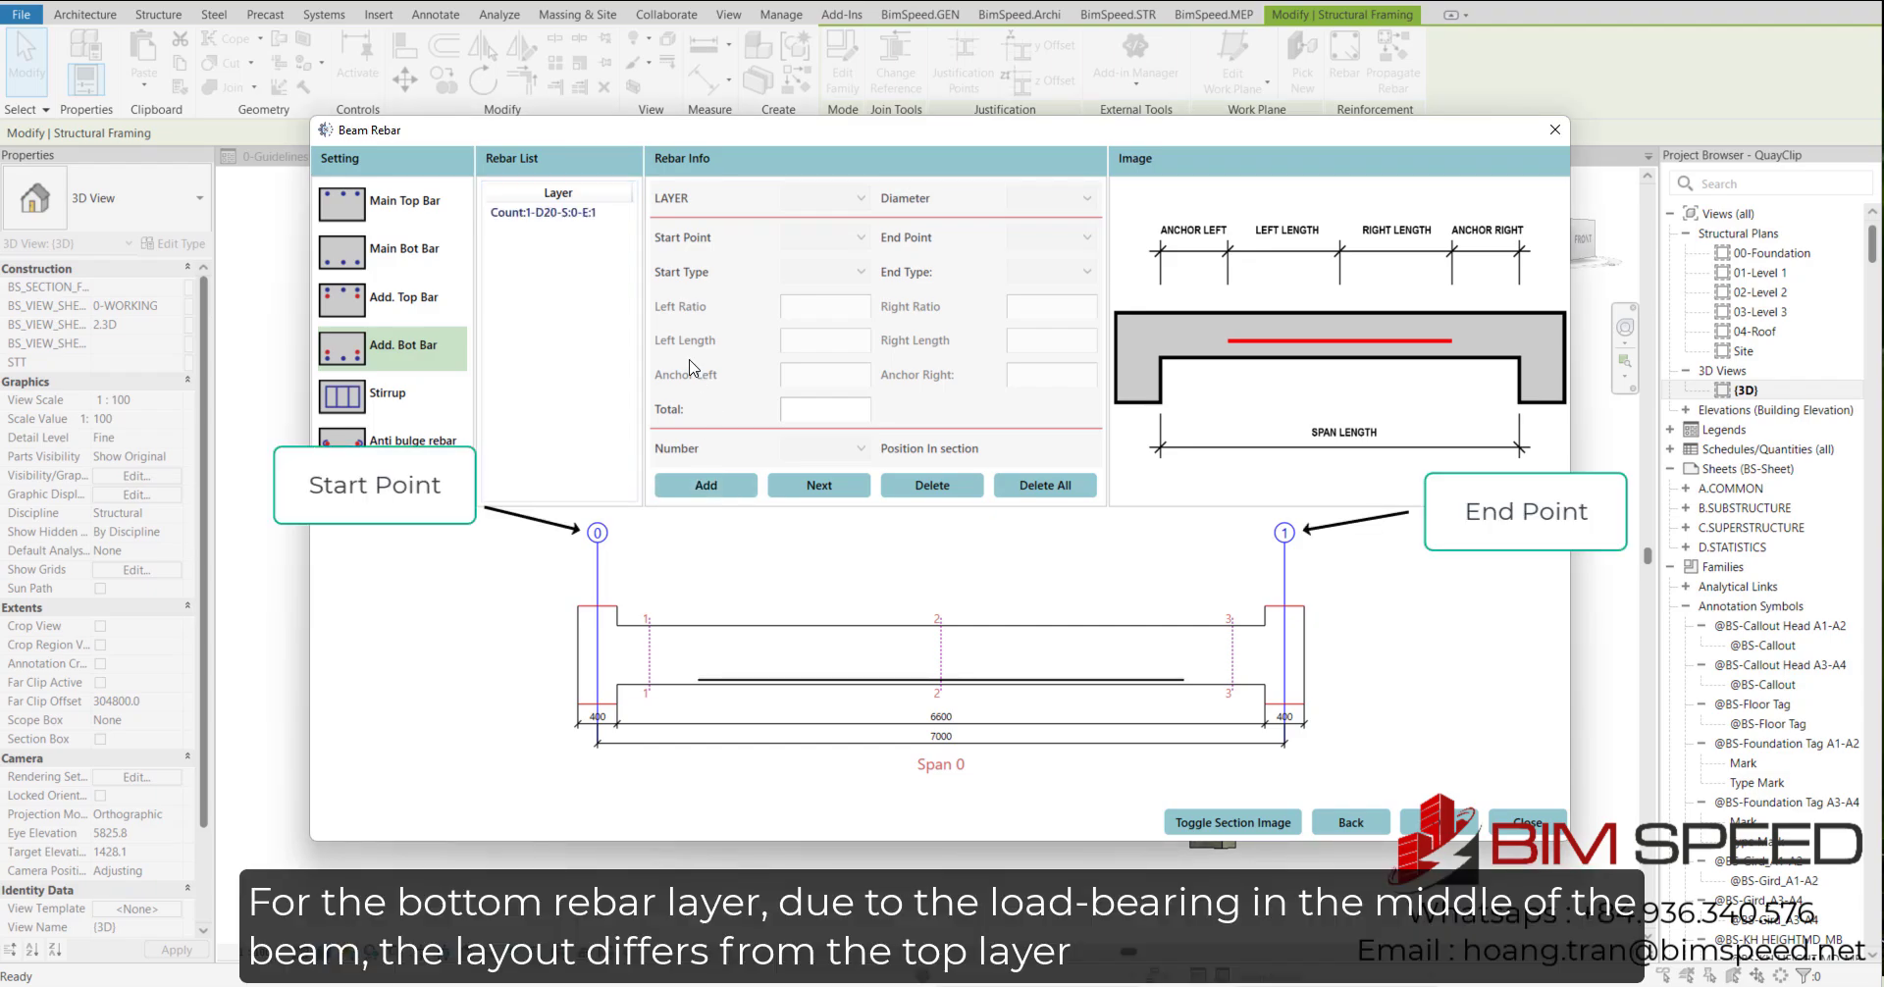
left_click(543, 213)
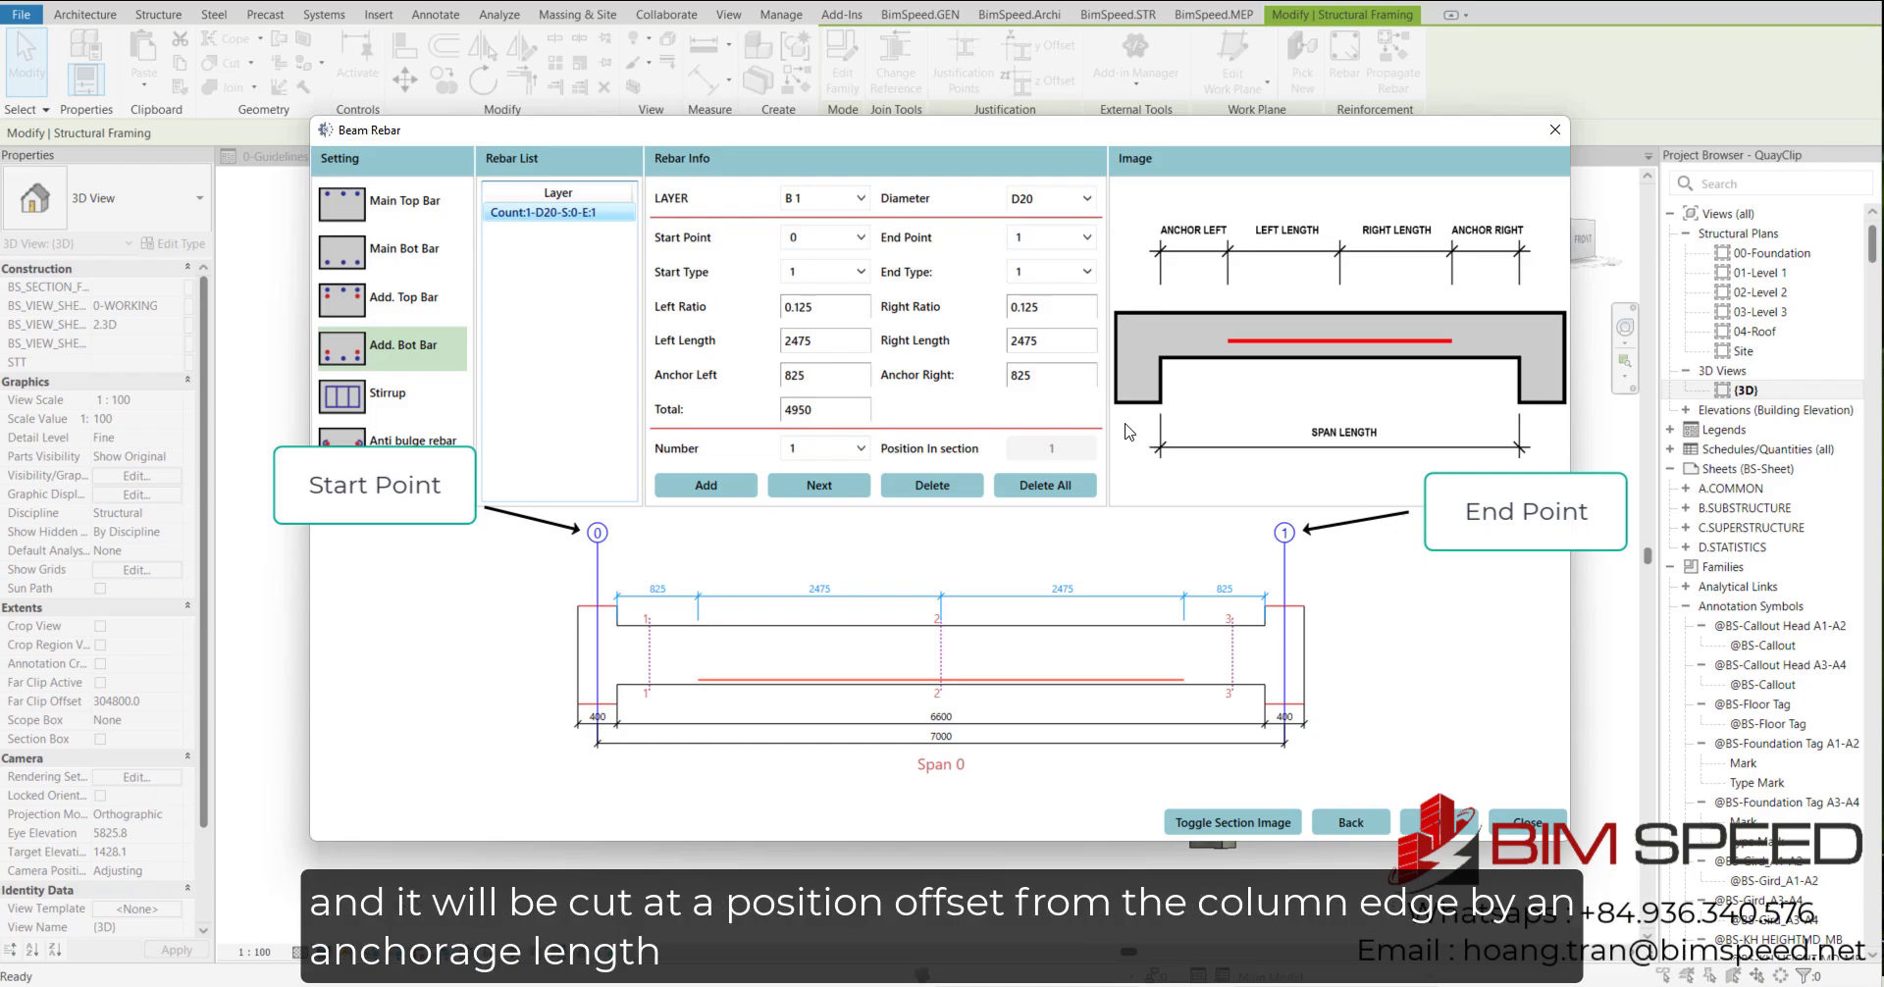
- Set both the right and left ratios of the additional bottom bar to 0.136
left_click_drag(1042, 308, 1028, 309)
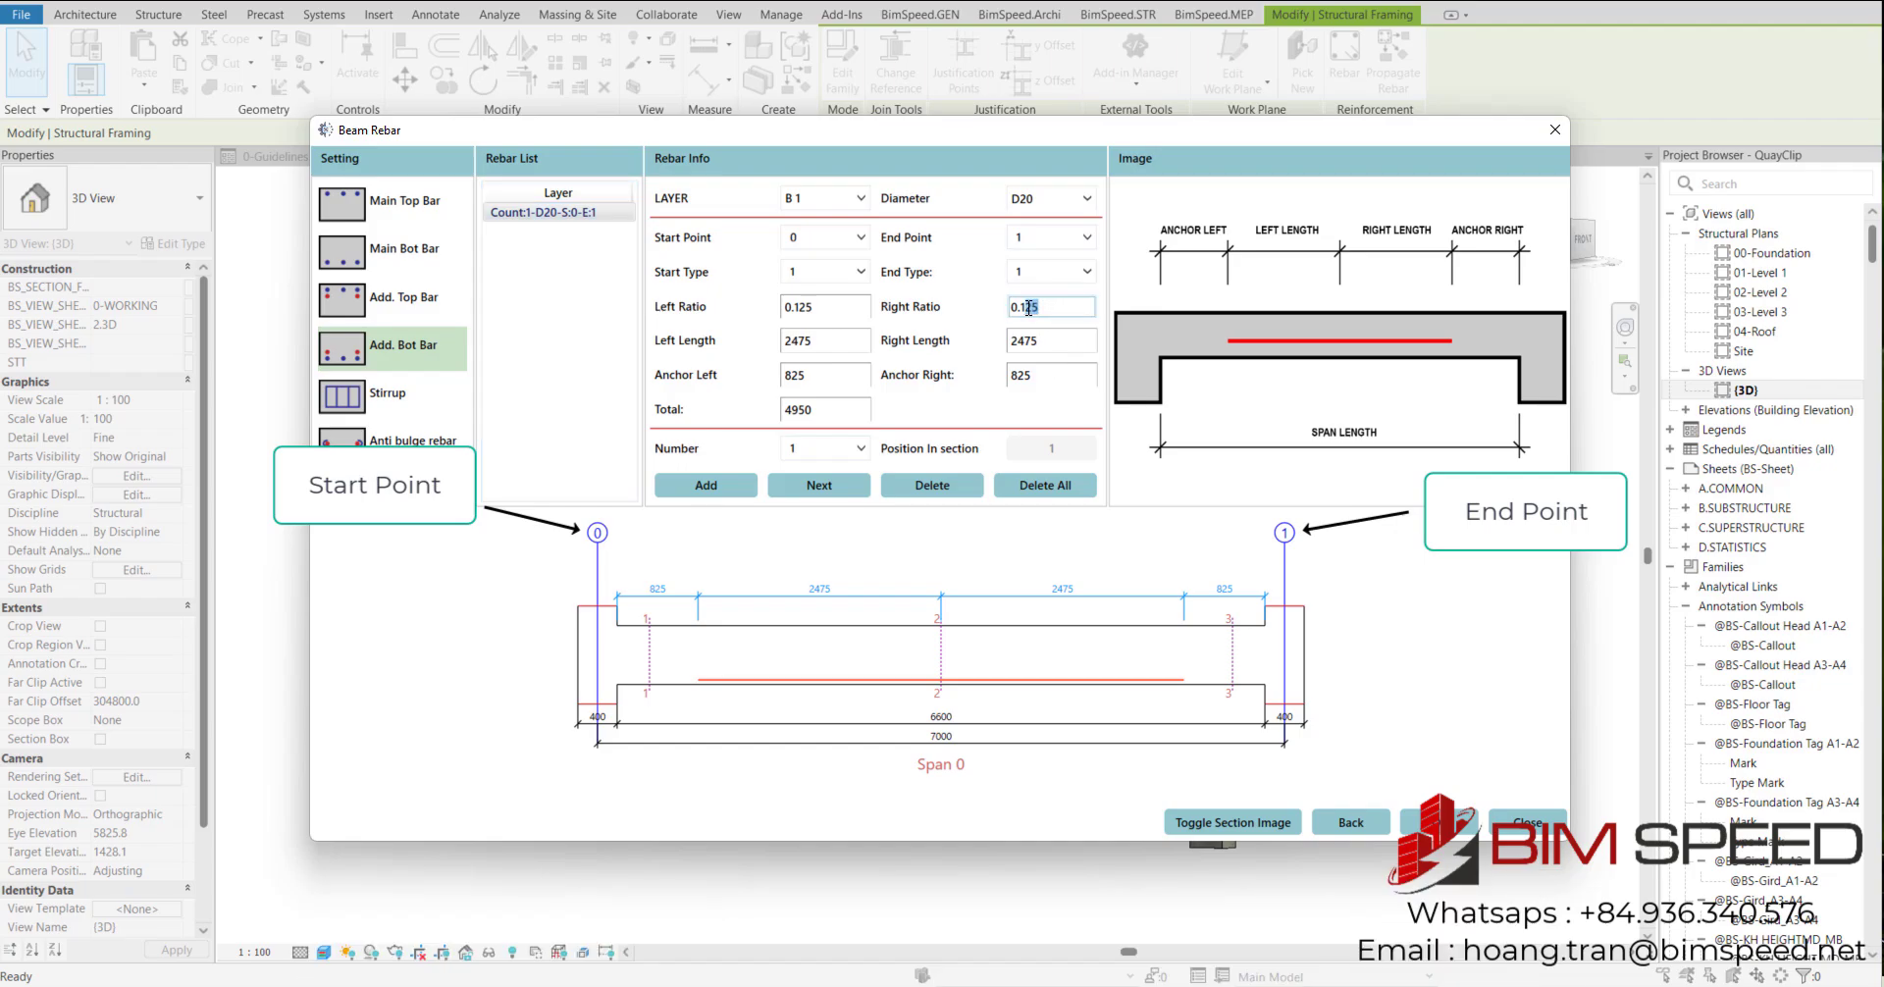
type("36")
key("BackSpace")
type("6")
left_click(818, 305)
key("BackSpace")
key("BackSpace")
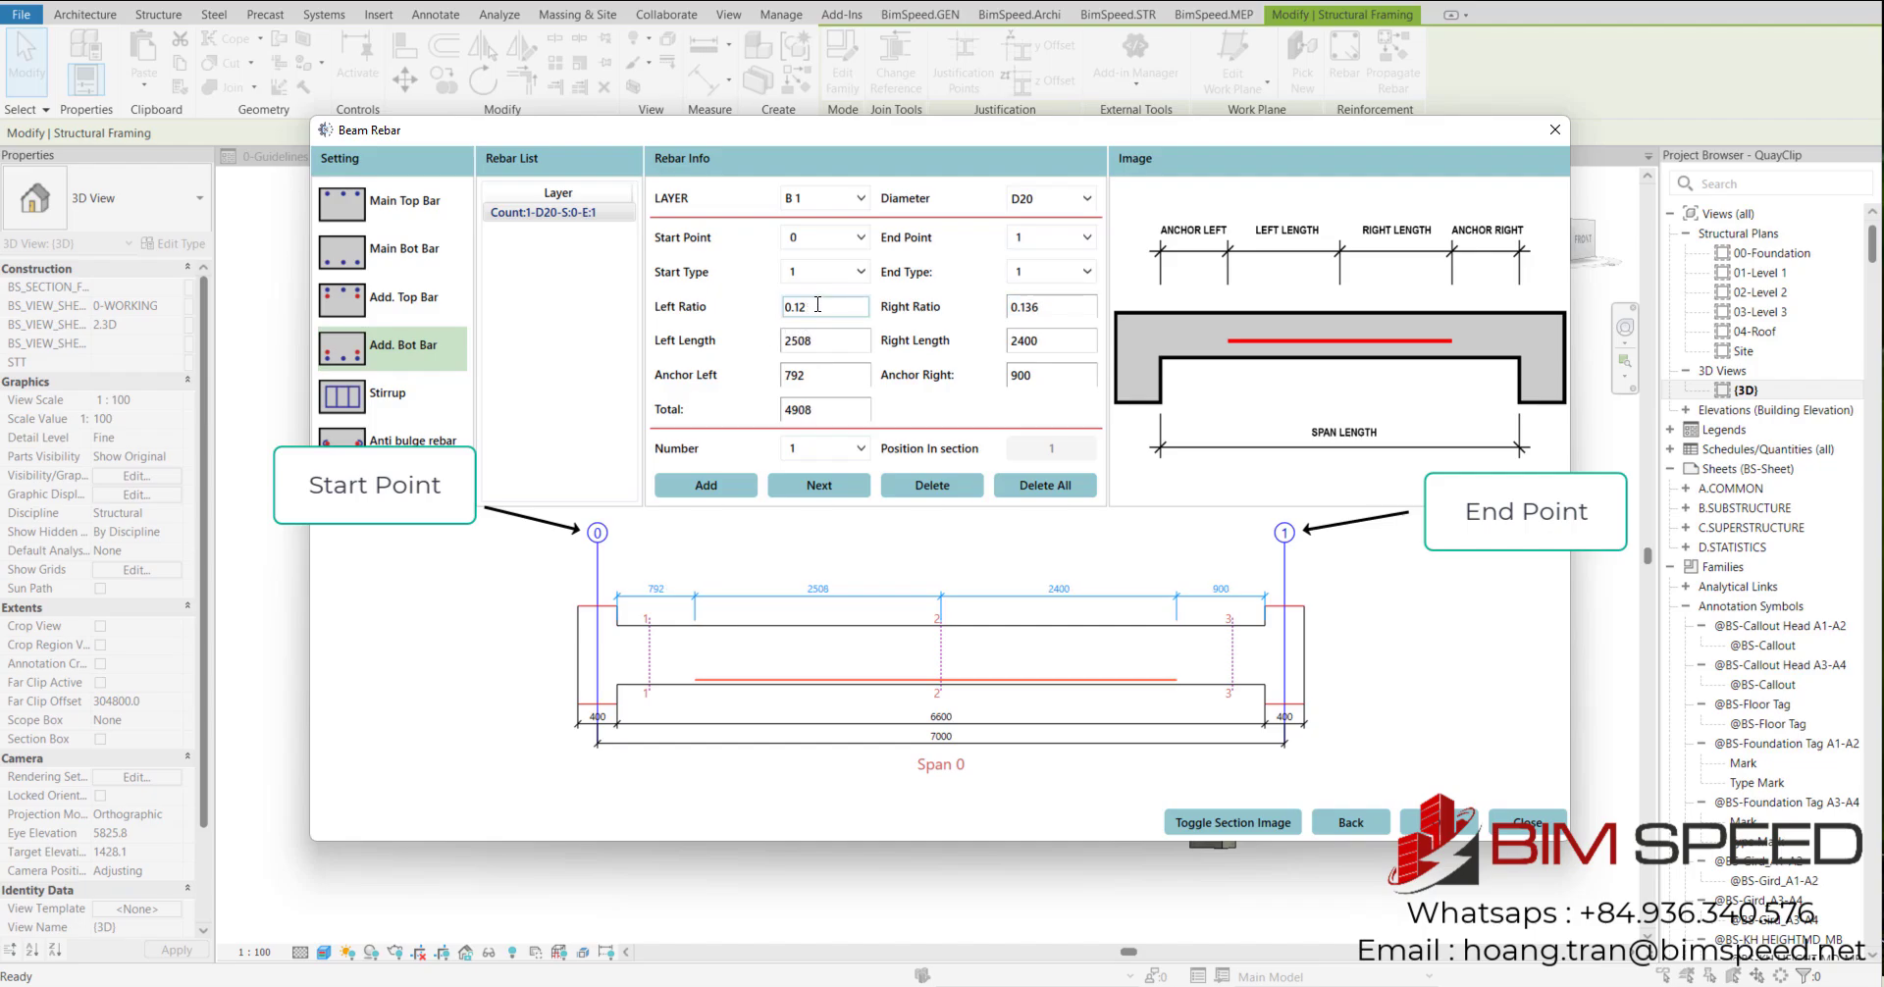
type("36")
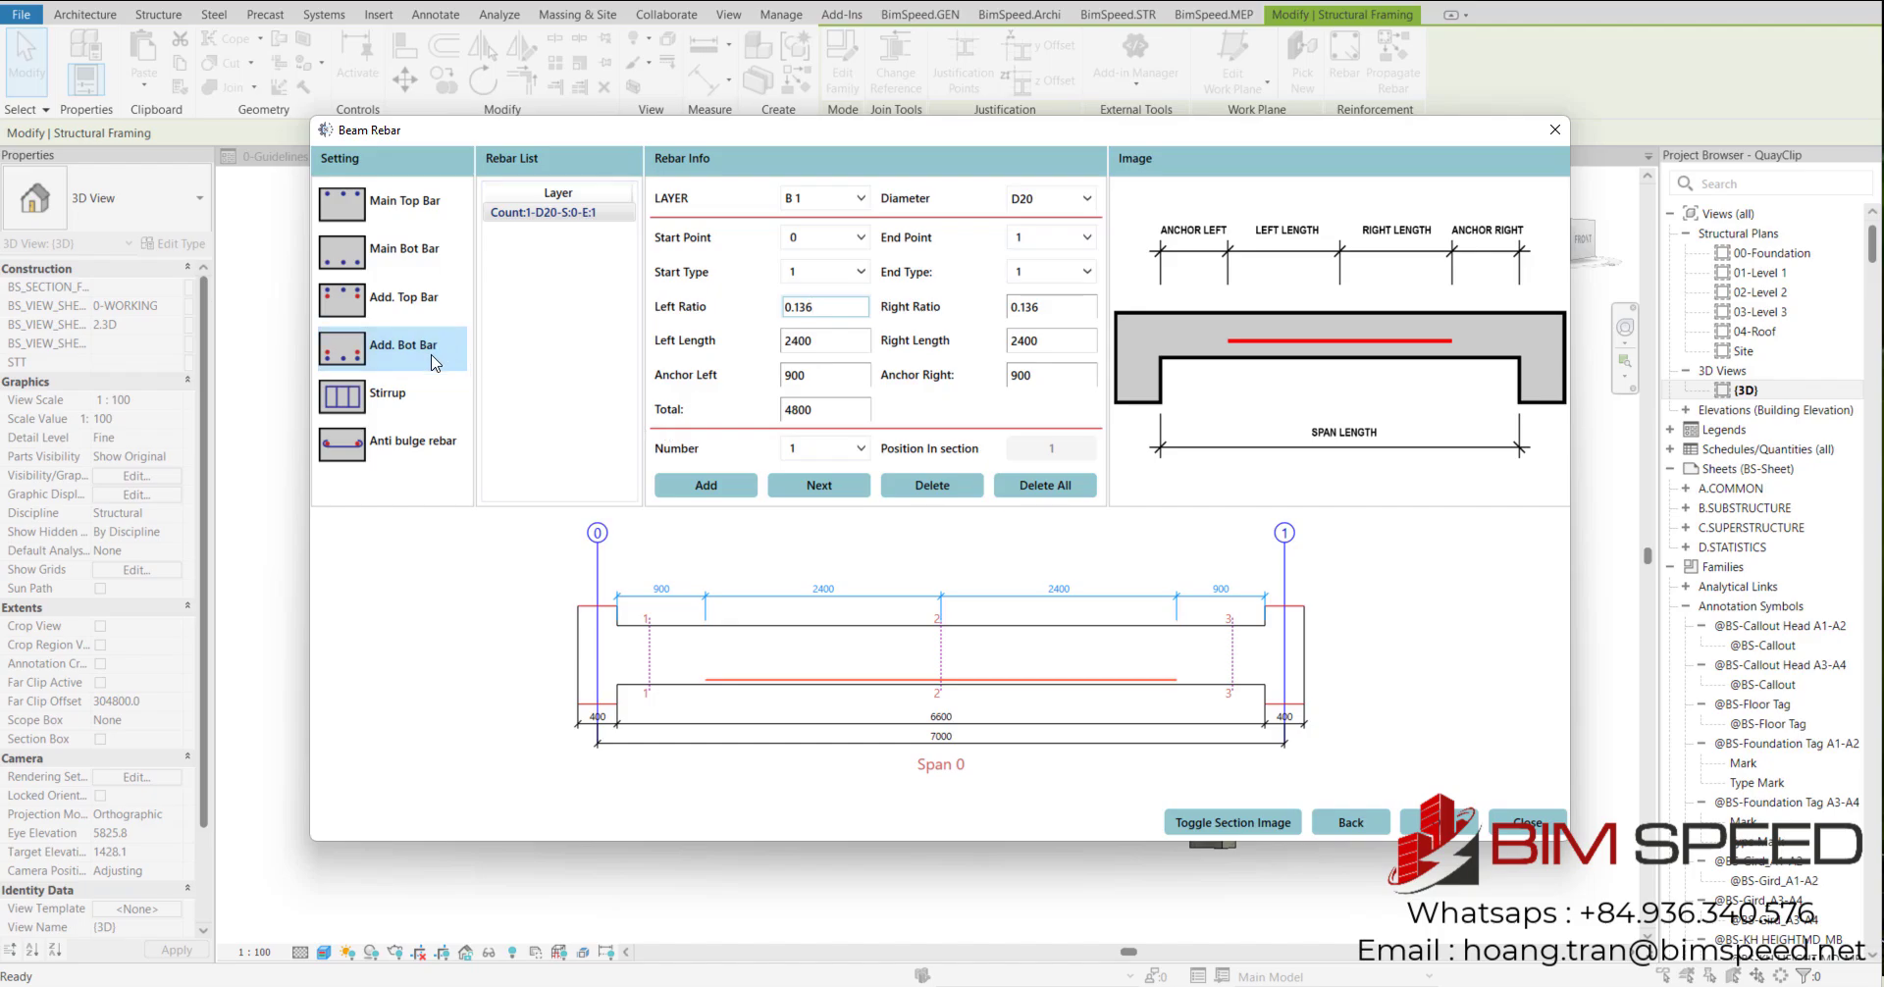
- Set the stirrup distribution's End 1 and End 2 lengths to 1500 mm and the main stirrup diameter to D8
left_click(421, 390)
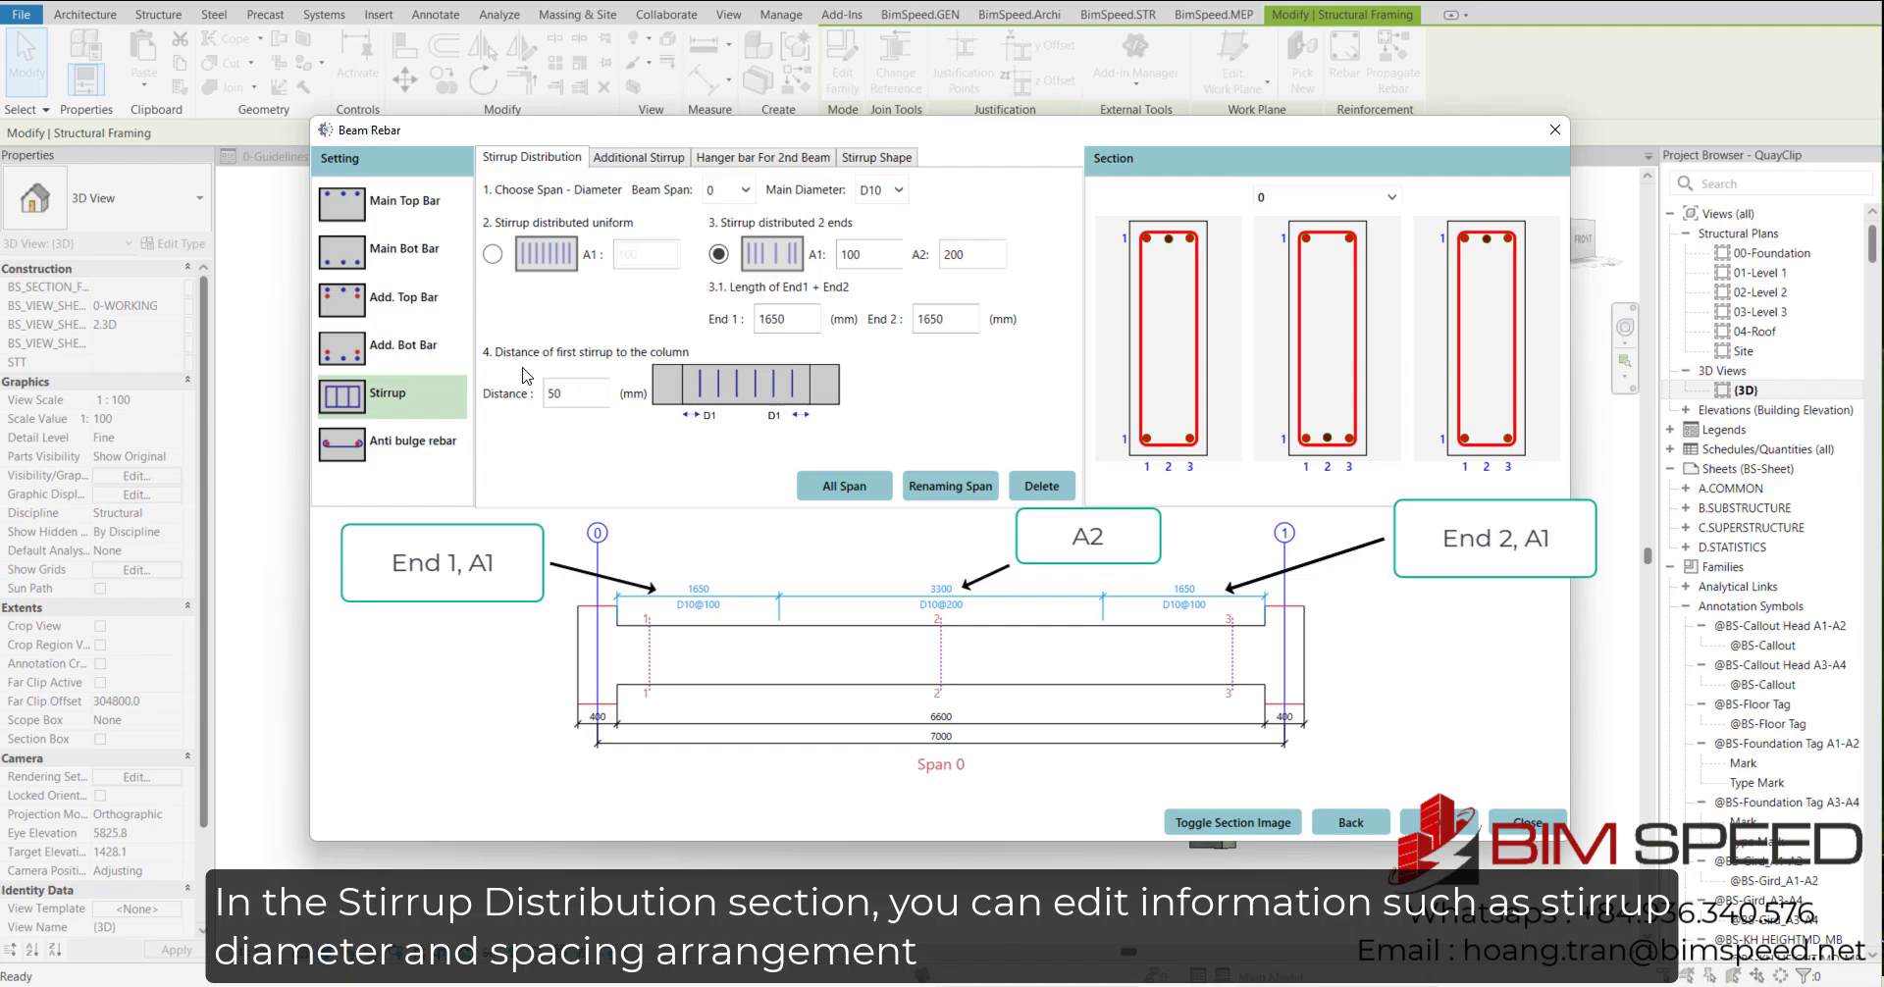
left_click_drag(796, 319, 719, 329)
type("1500")
key("Tab")
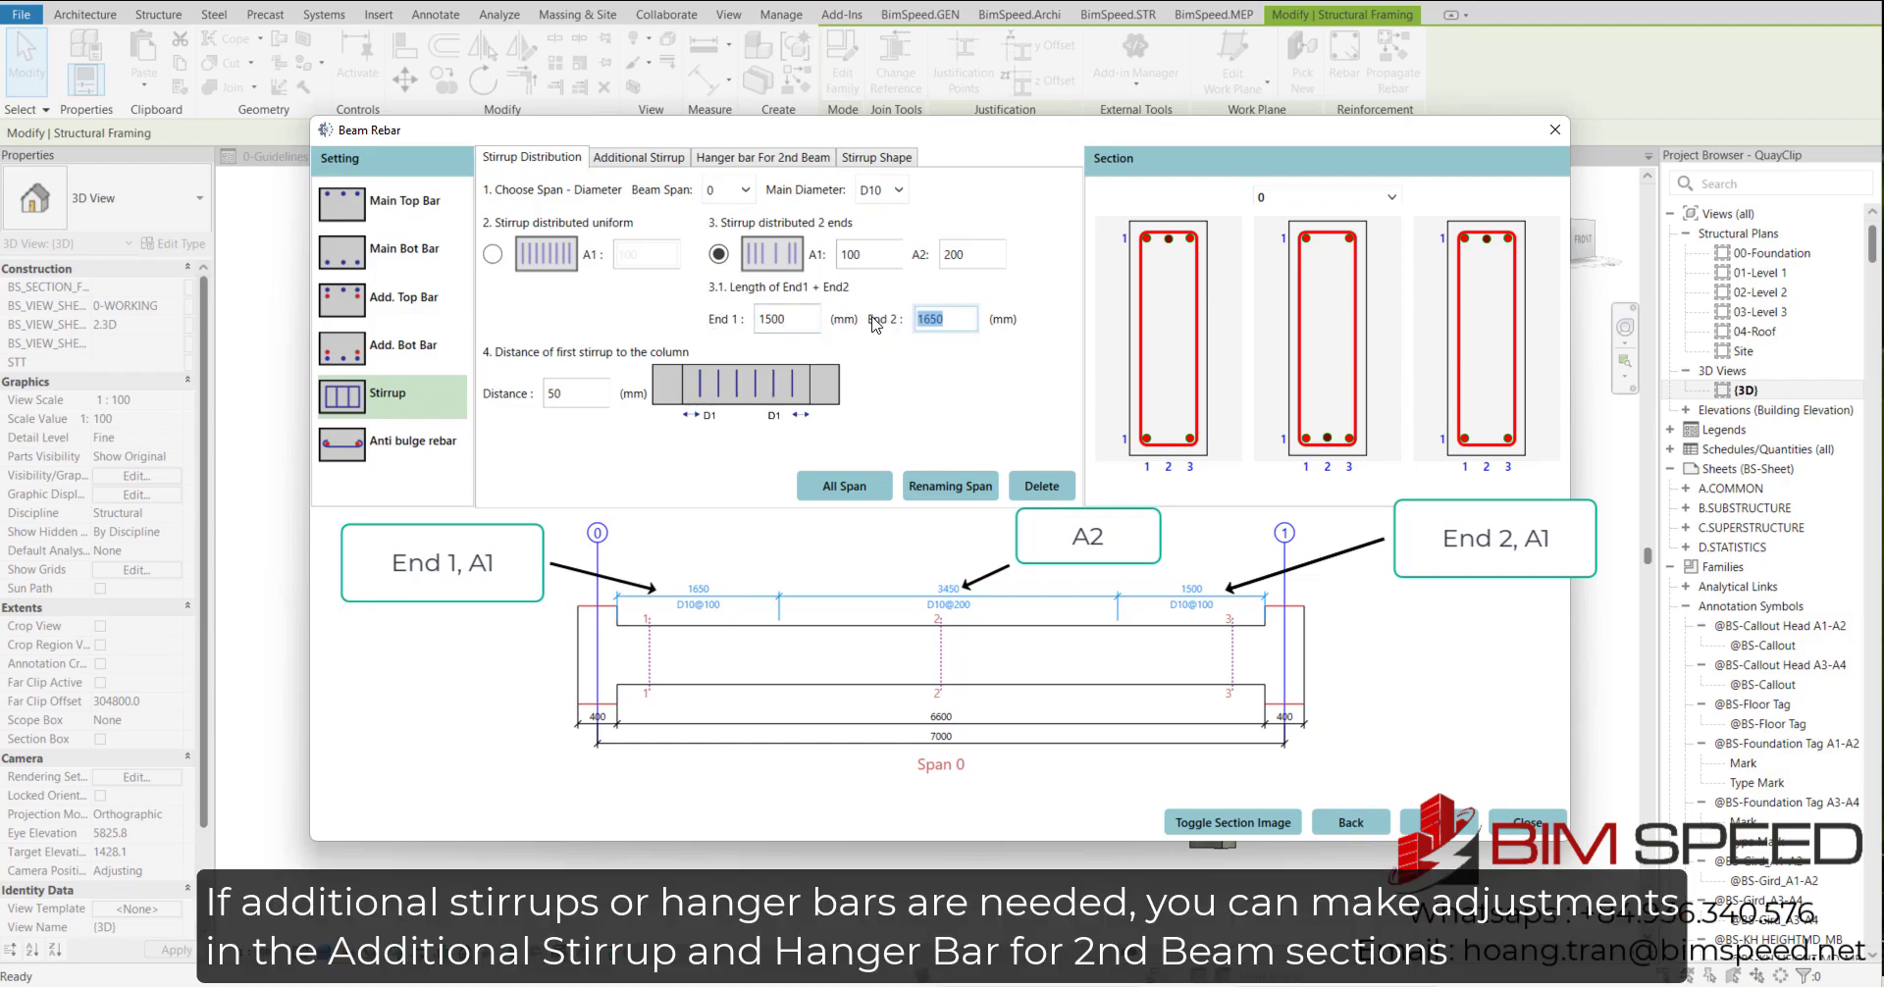
type("150")
left_click(888, 193)
left_click(887, 224)
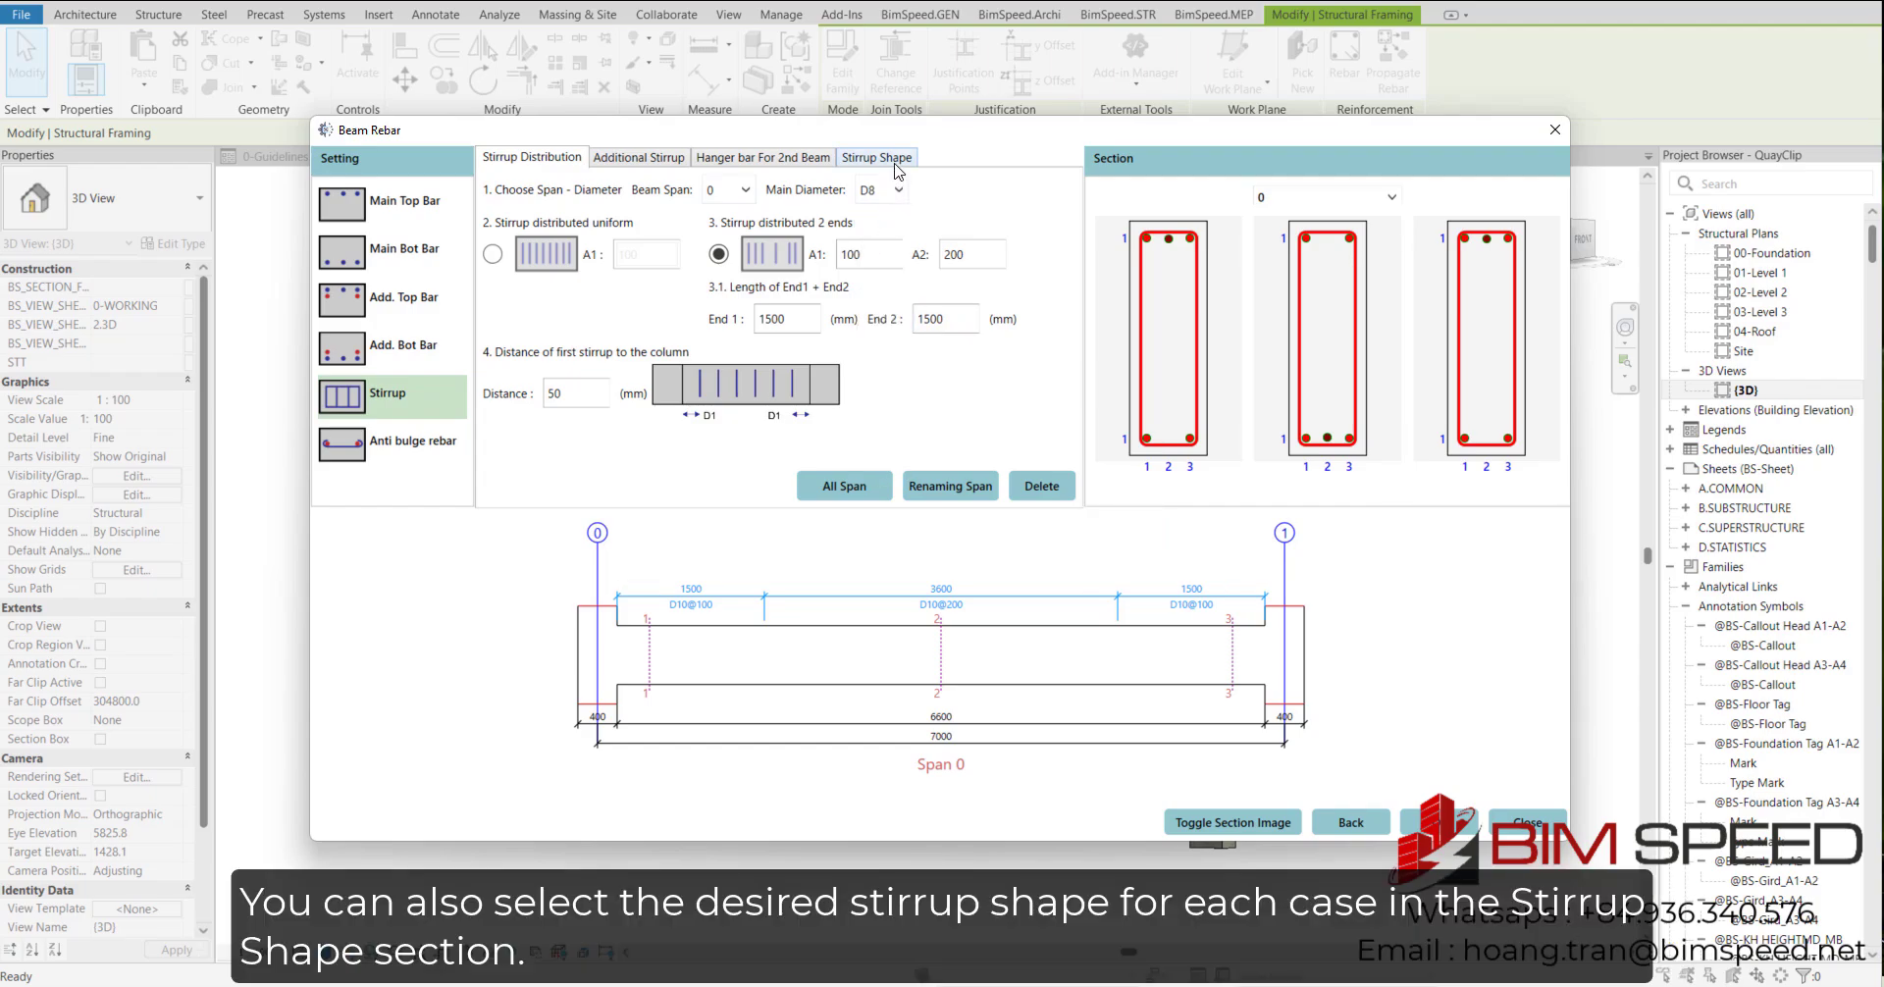
- Review the stirrup shape options, the section list and the anti-bulge rebar settings, and finish the beam rebar setup
left_click(897, 159)
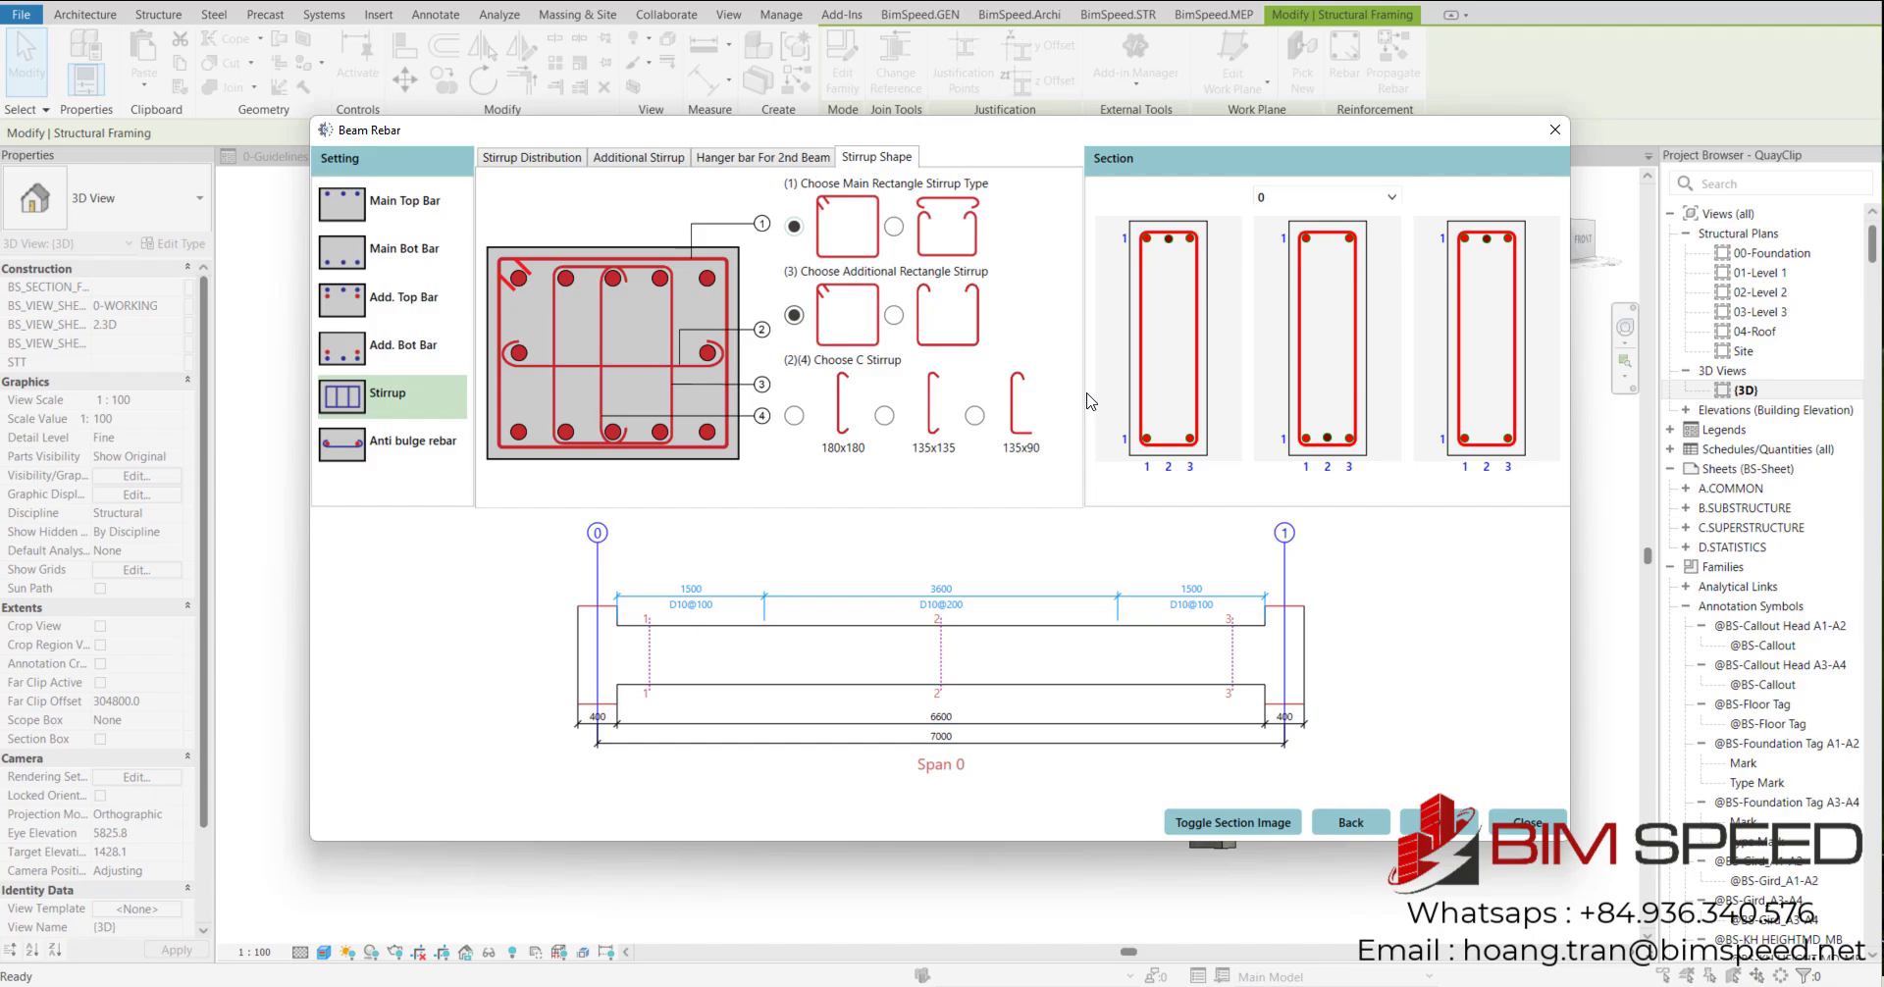
left_click(1383, 200)
left_click(1382, 201)
left_click(421, 447)
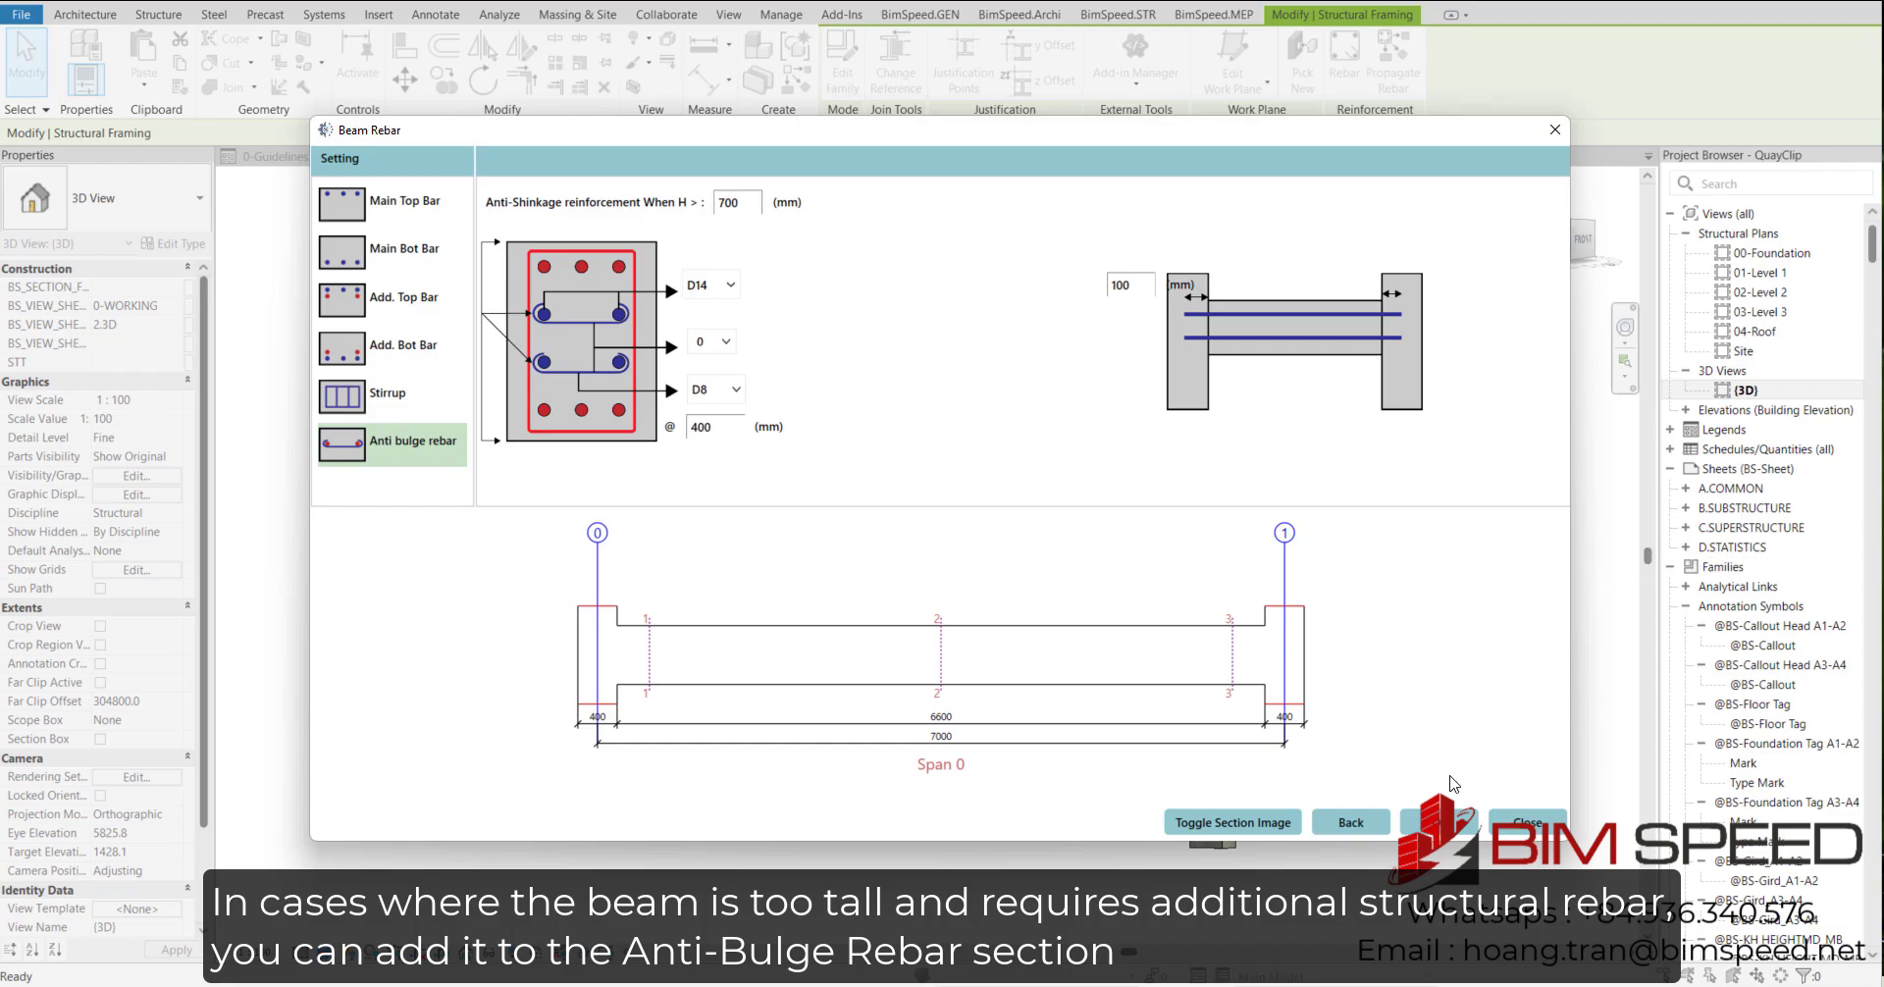
left_click(1461, 822)
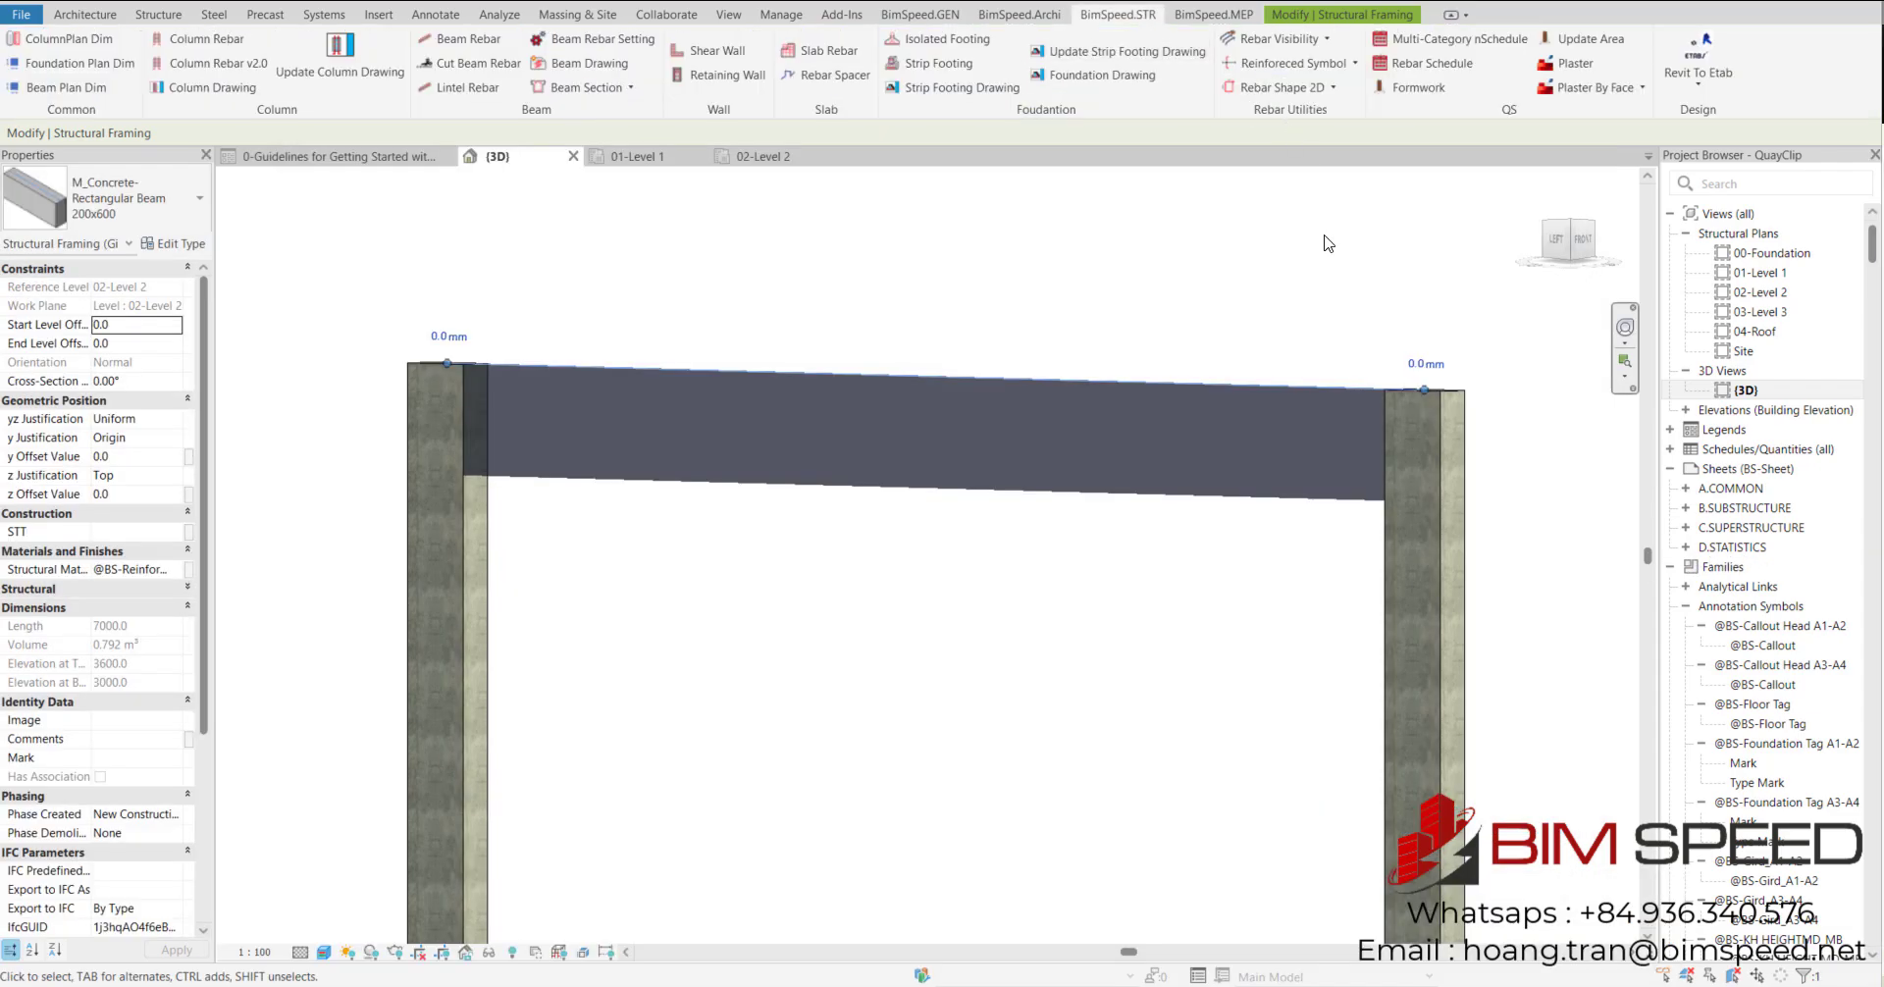
- Start Beam Rebar for the 200x600 beam and set the main top bar's left and right anchors to 150
left_click(461, 38)
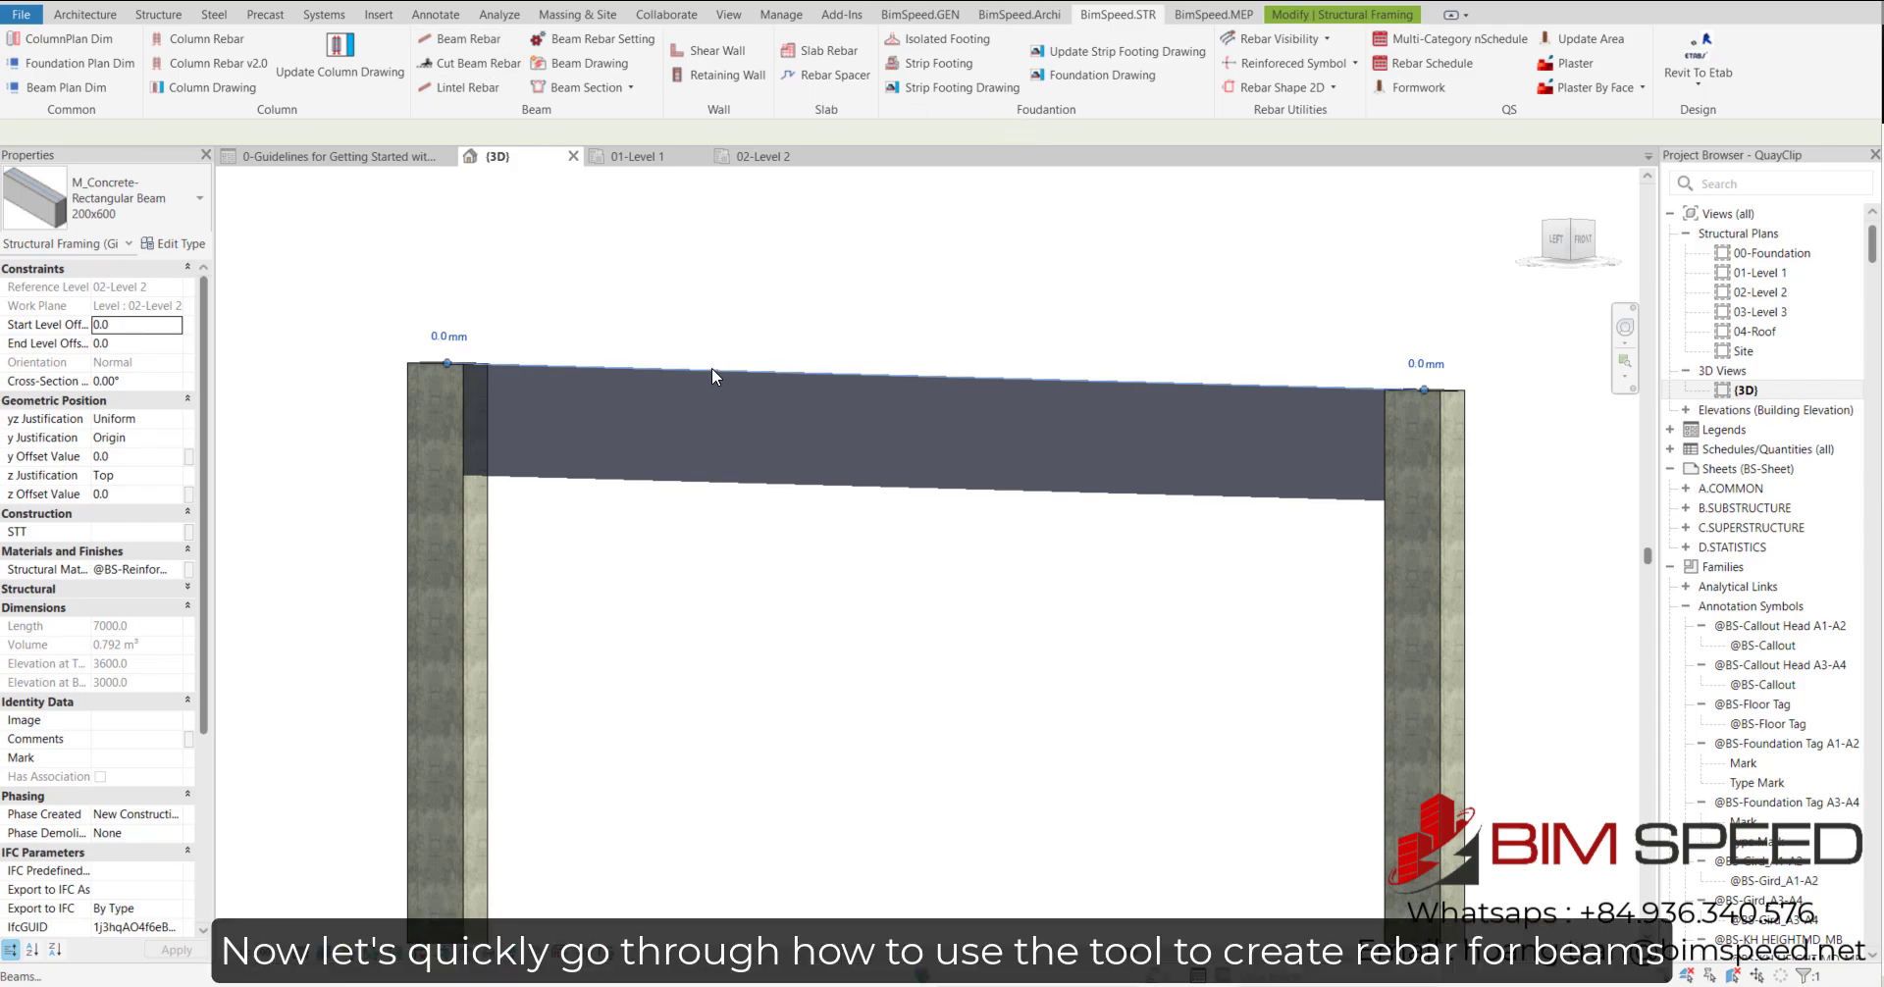
left_click(716, 397)
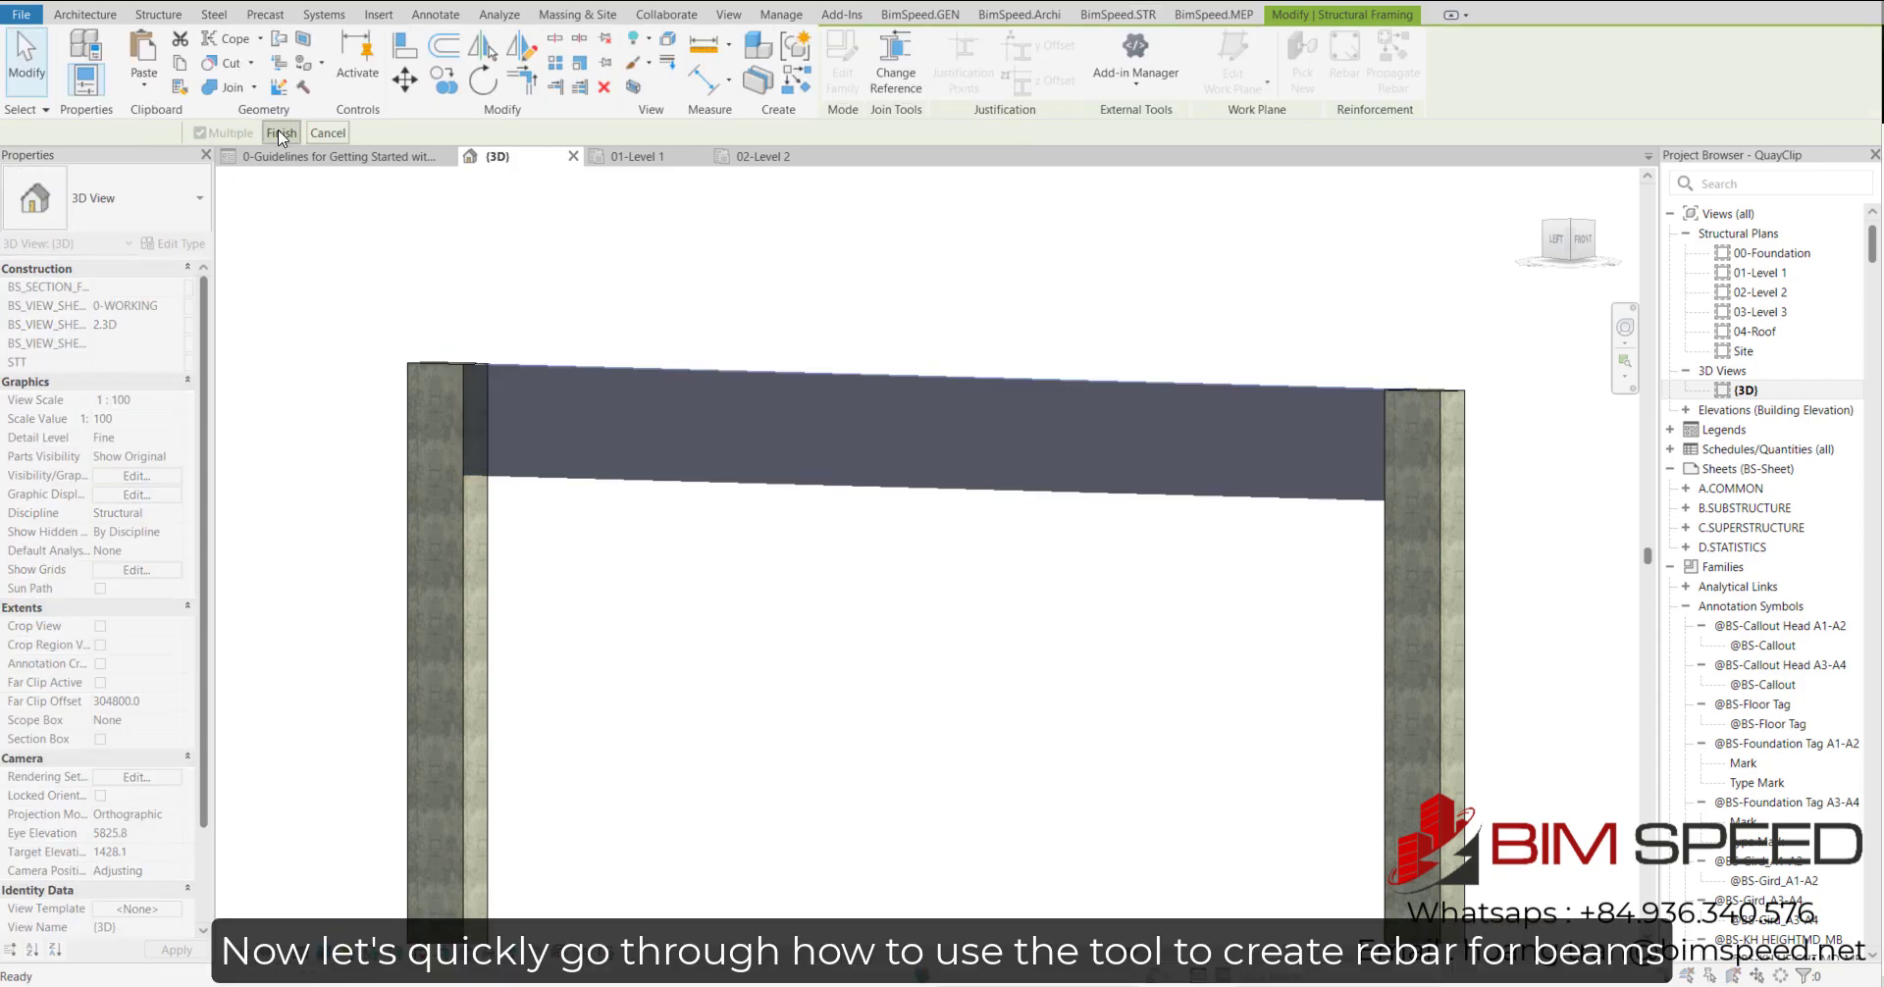
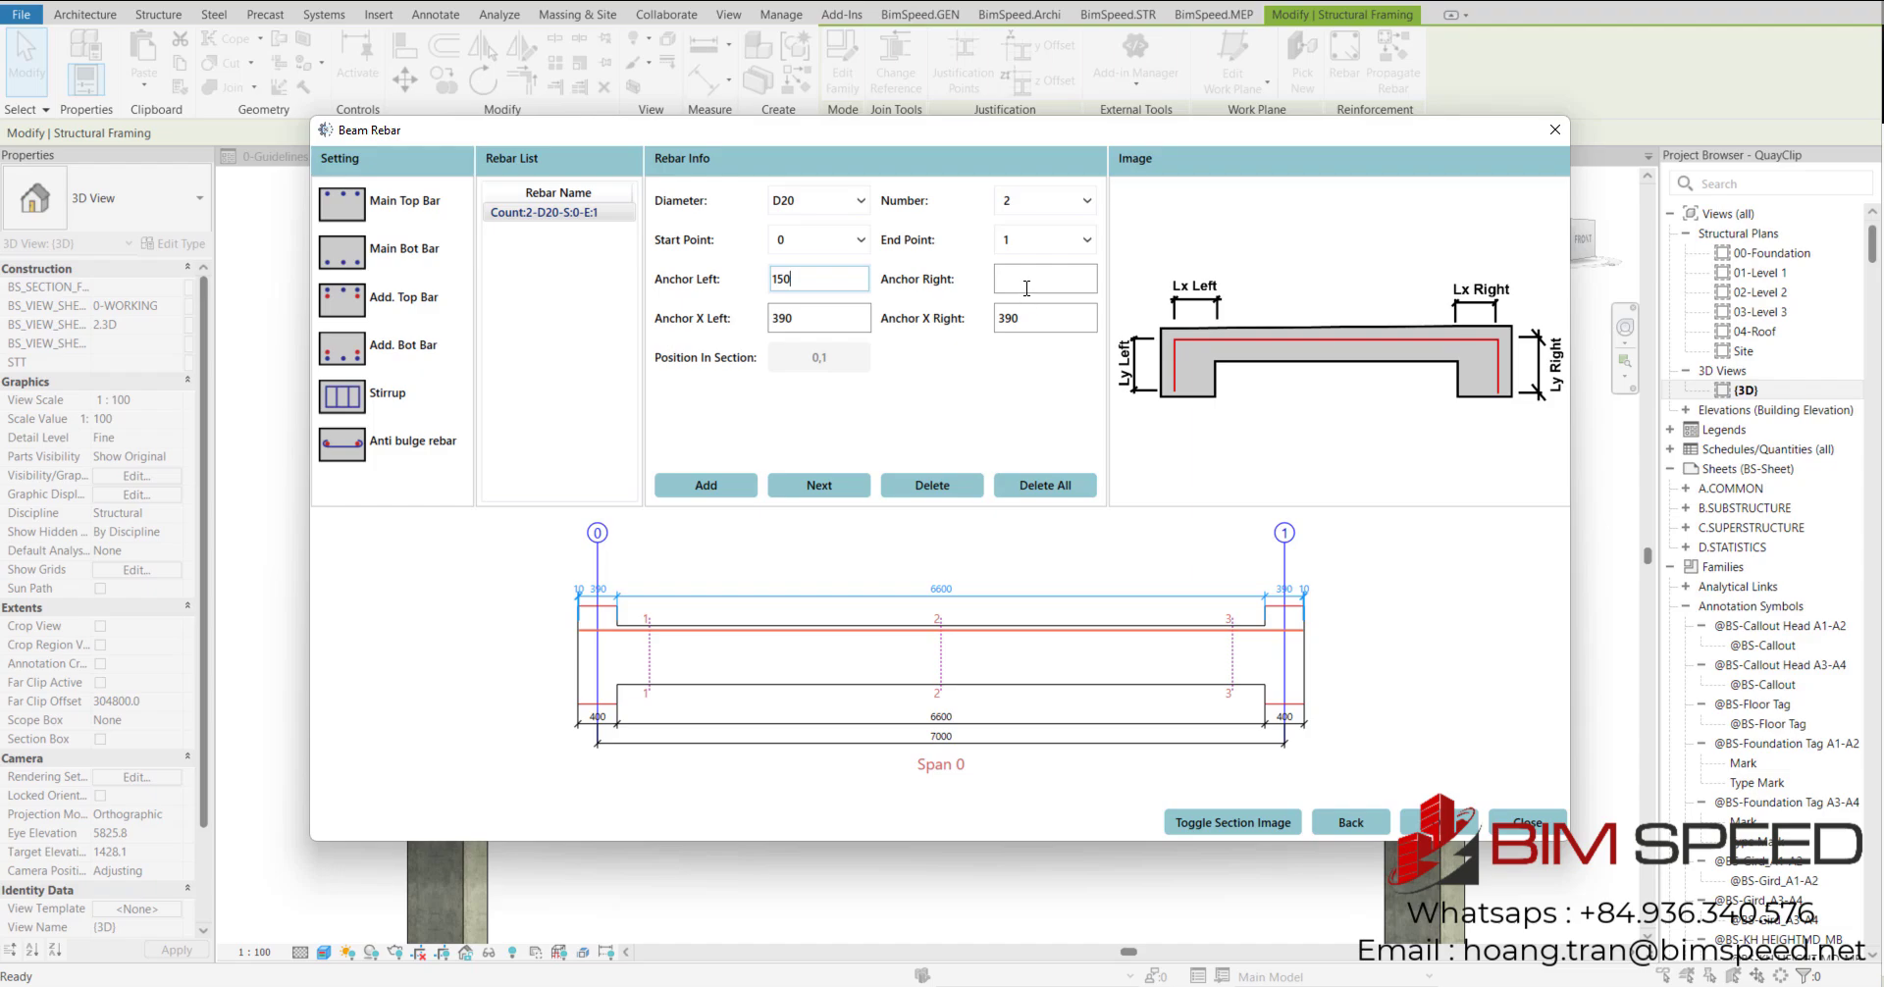
left_click(1026, 288)
type("150")
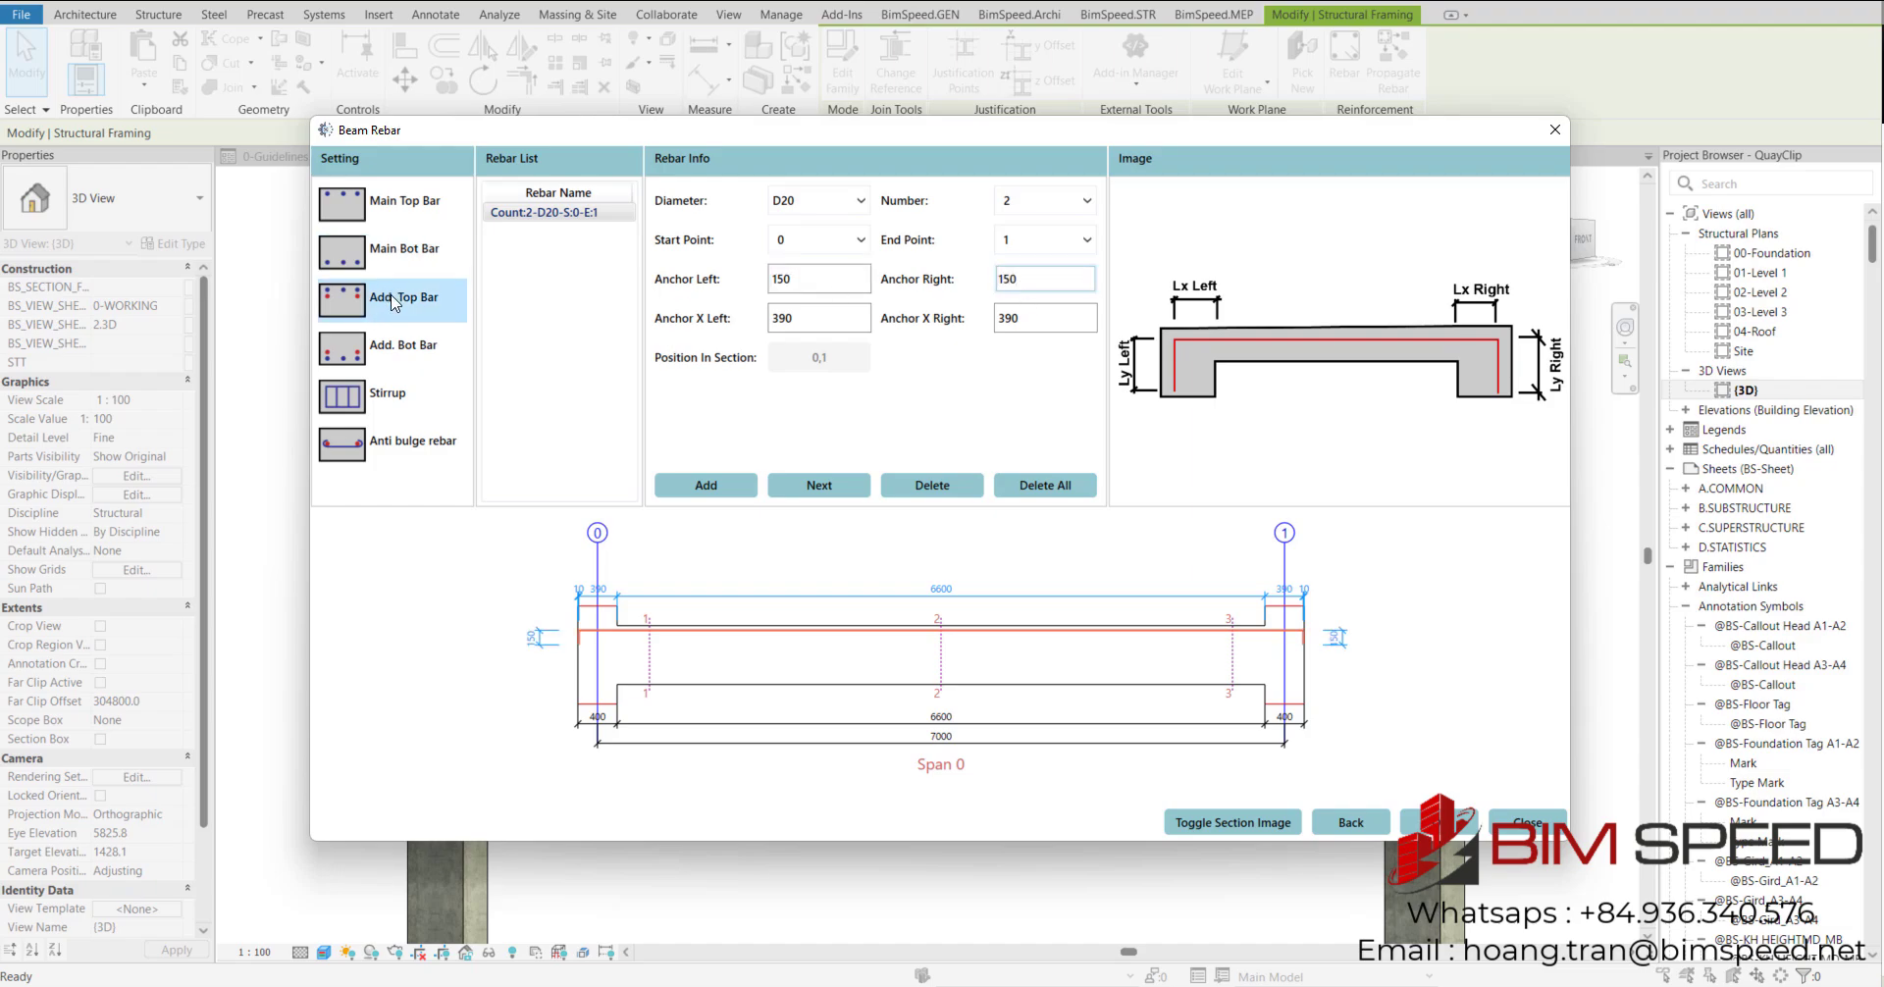
- Set both the left and right Anchor X values of the main bottom bar to 300
left_click(400, 255)
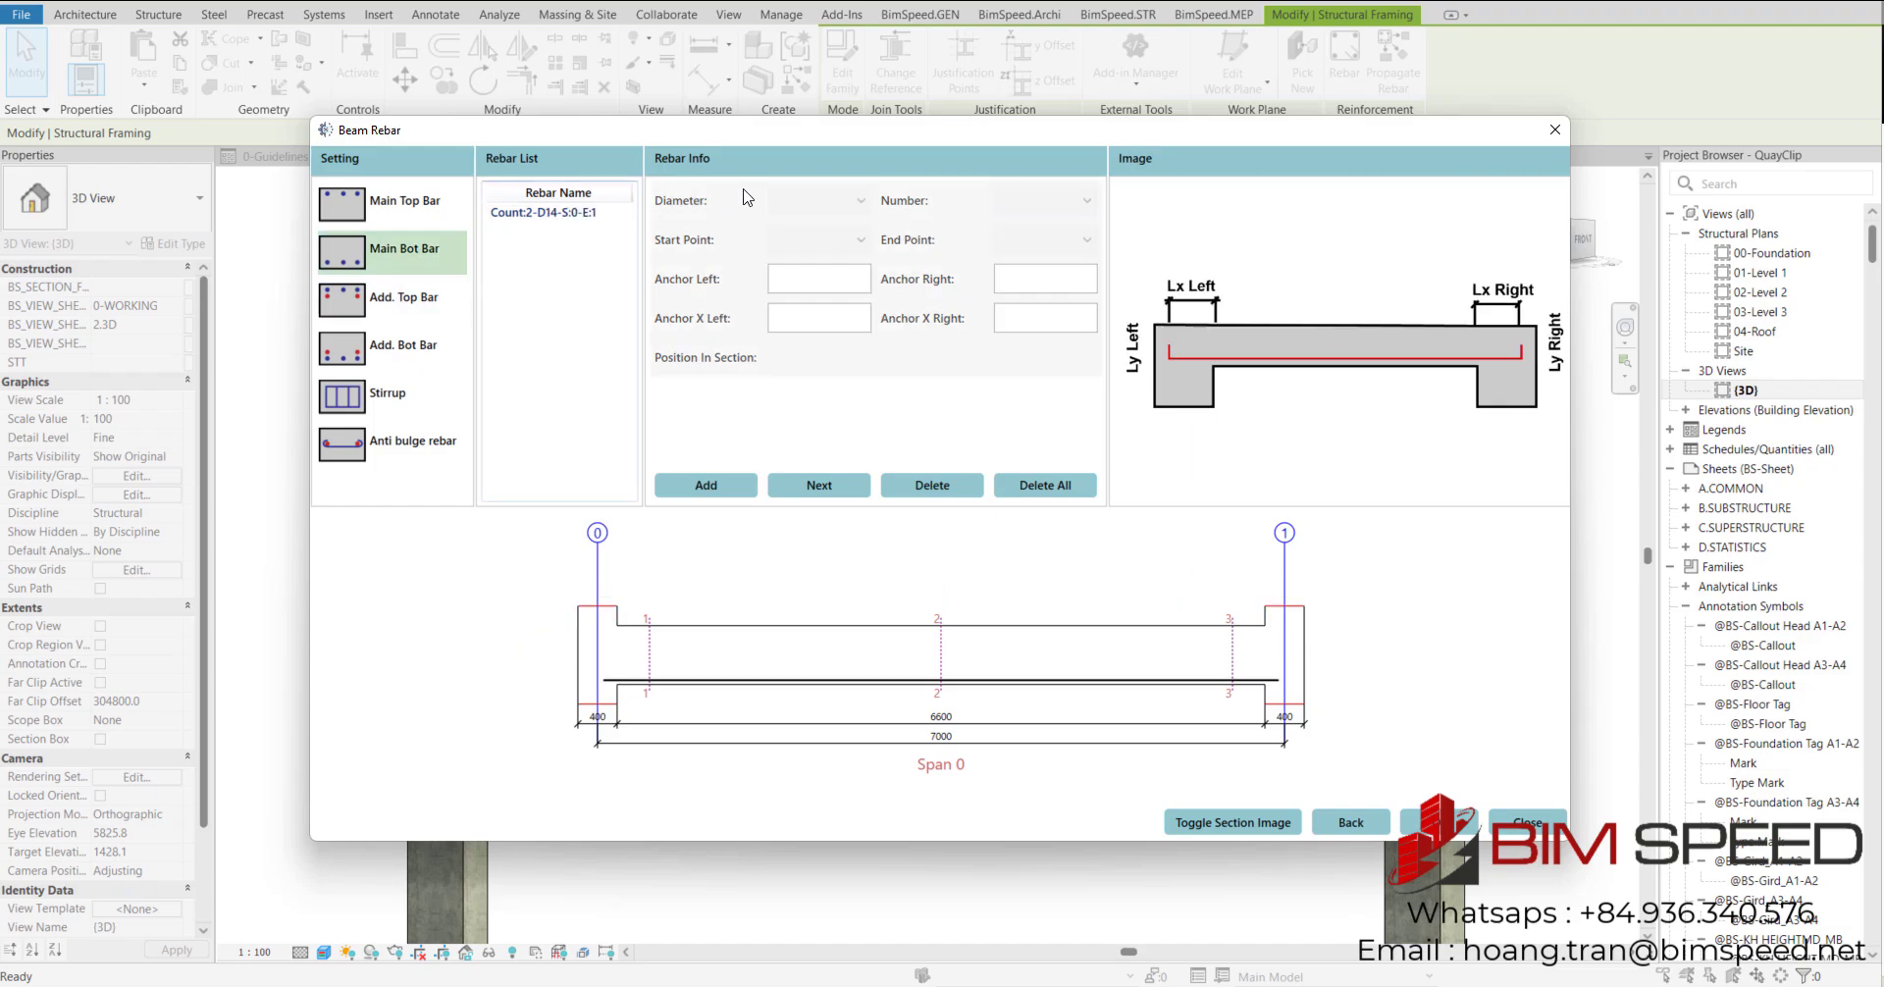
left_click(542, 212)
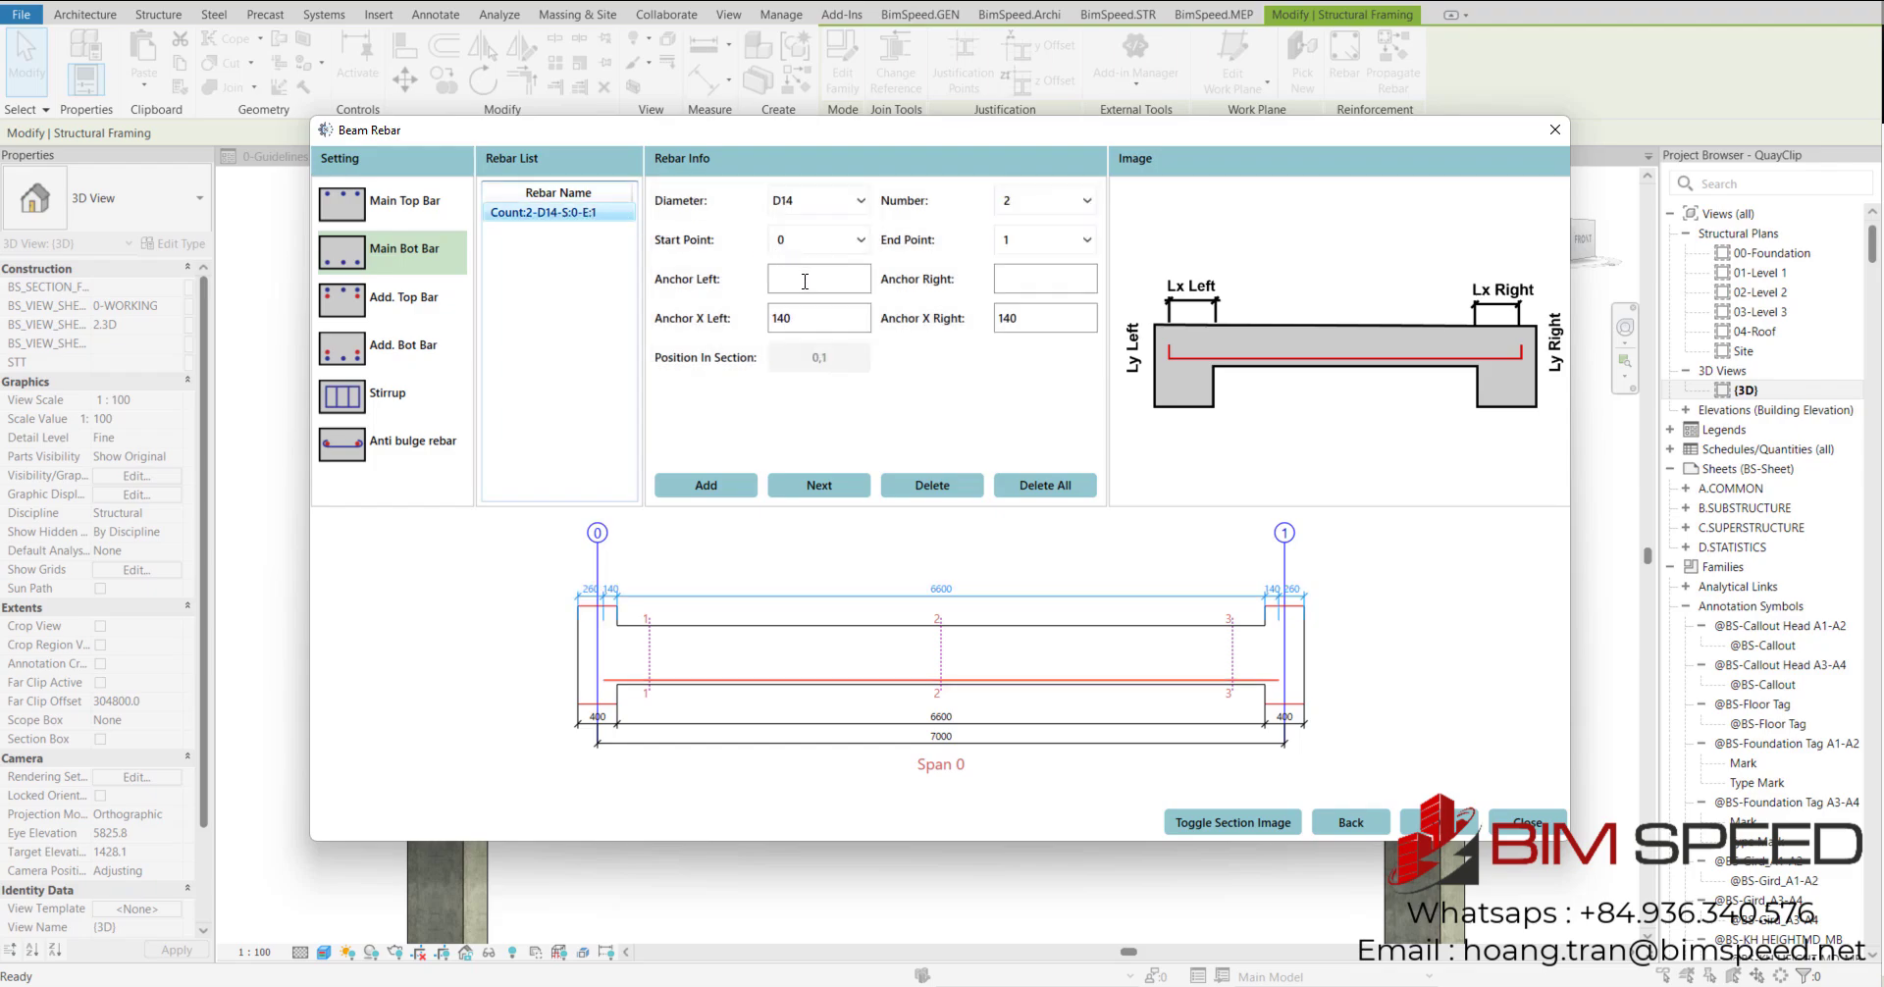
left_click(815, 311)
left_click_drag(798, 319, 754, 322)
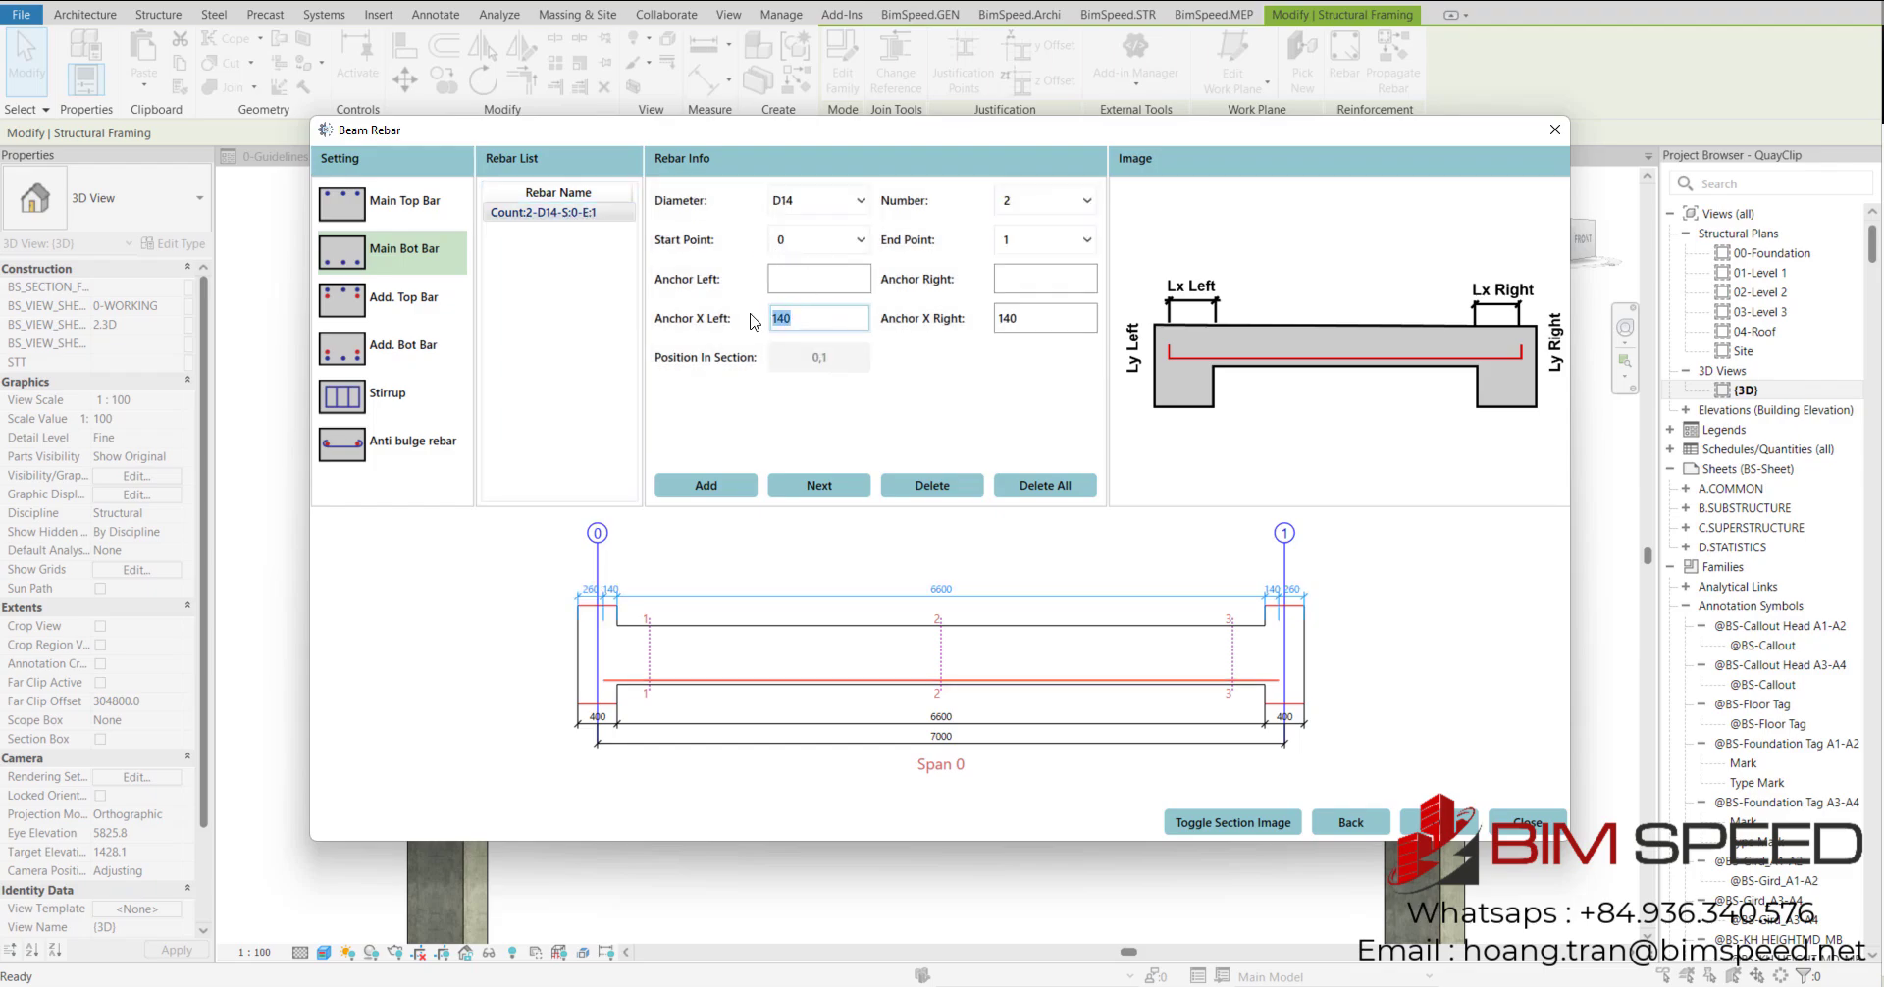
type("300")
key("Tab")
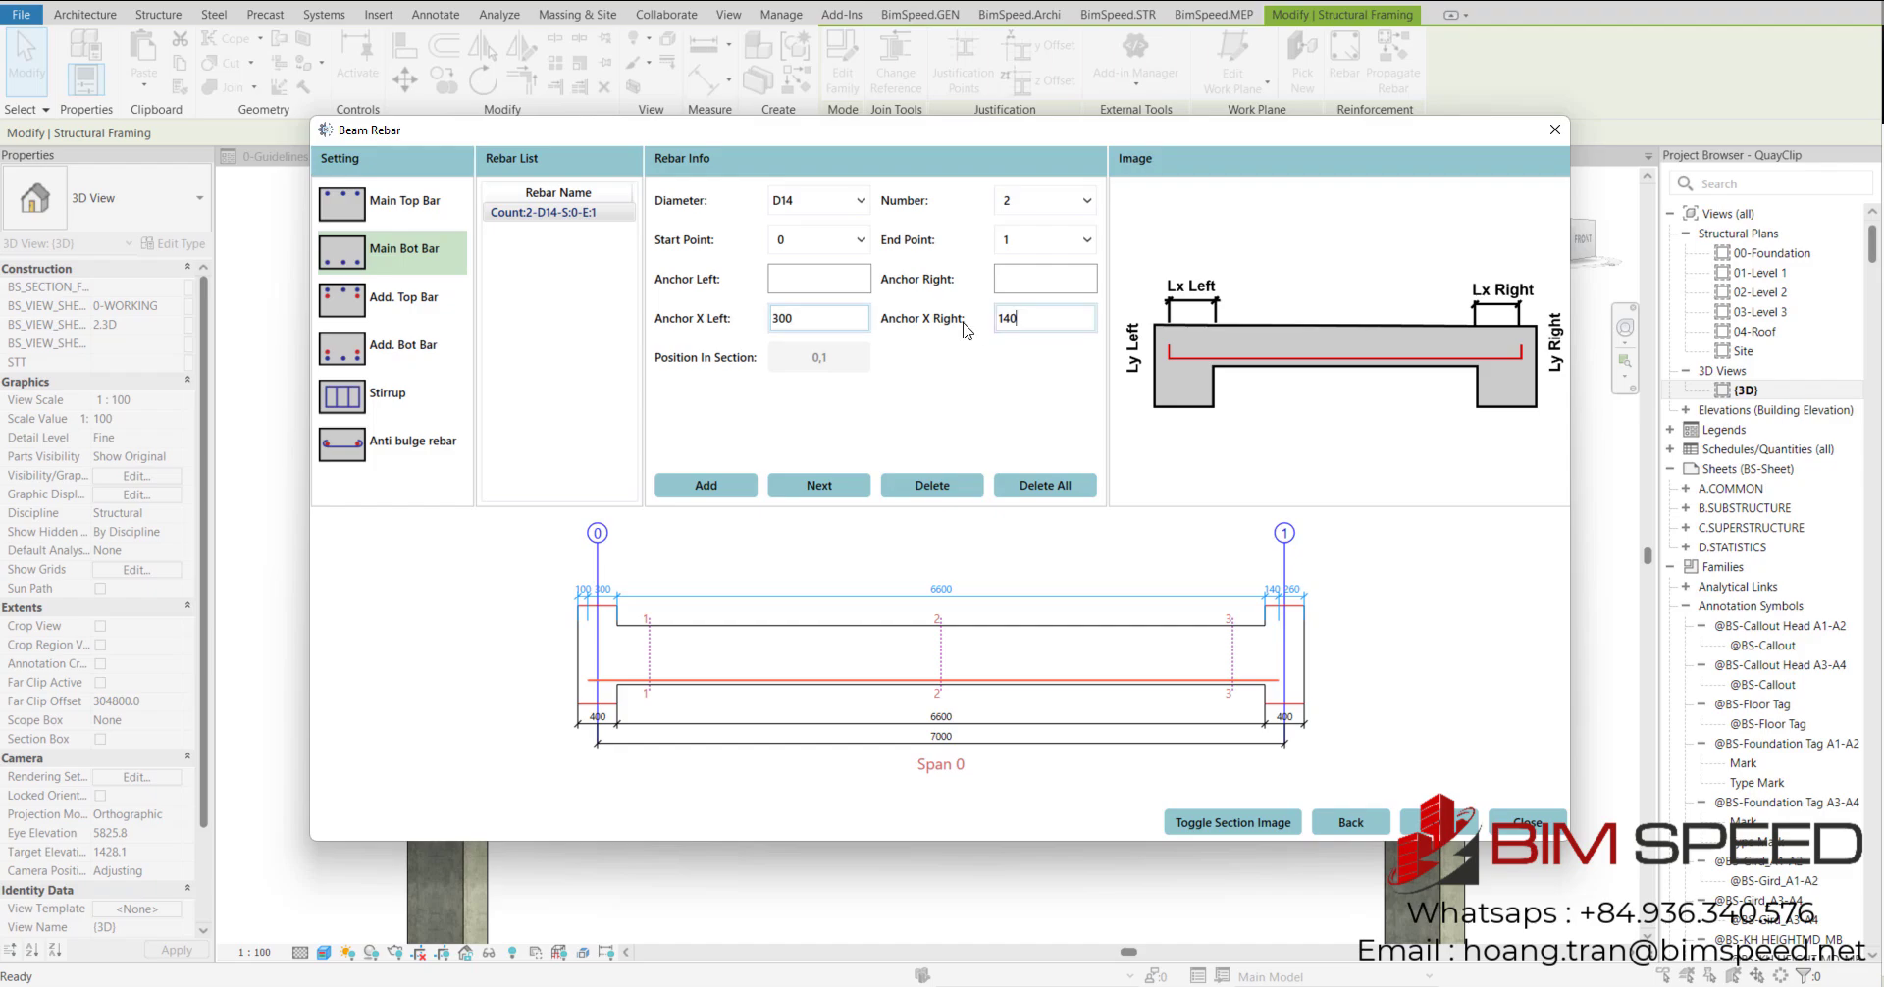
type("300")
- Set the main bottom bar's diameter to D20
left_click(807, 201)
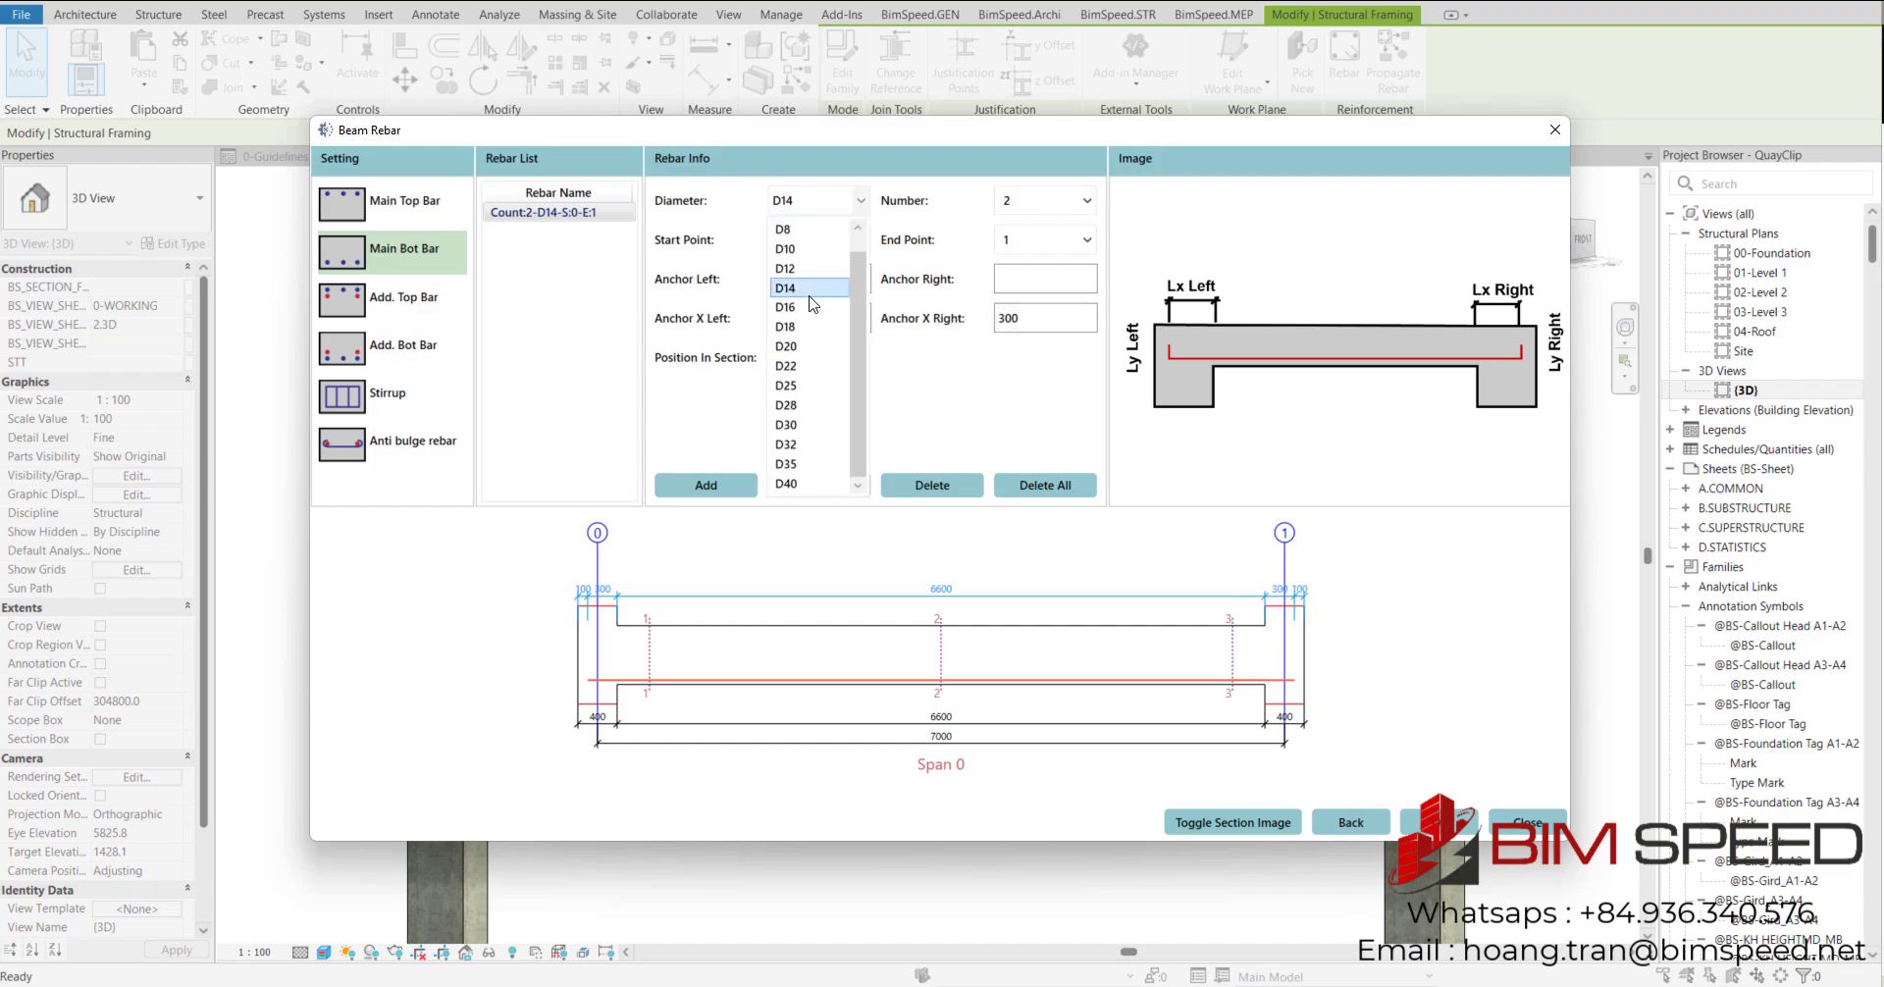
left_click(800, 346)
left_click(422, 250)
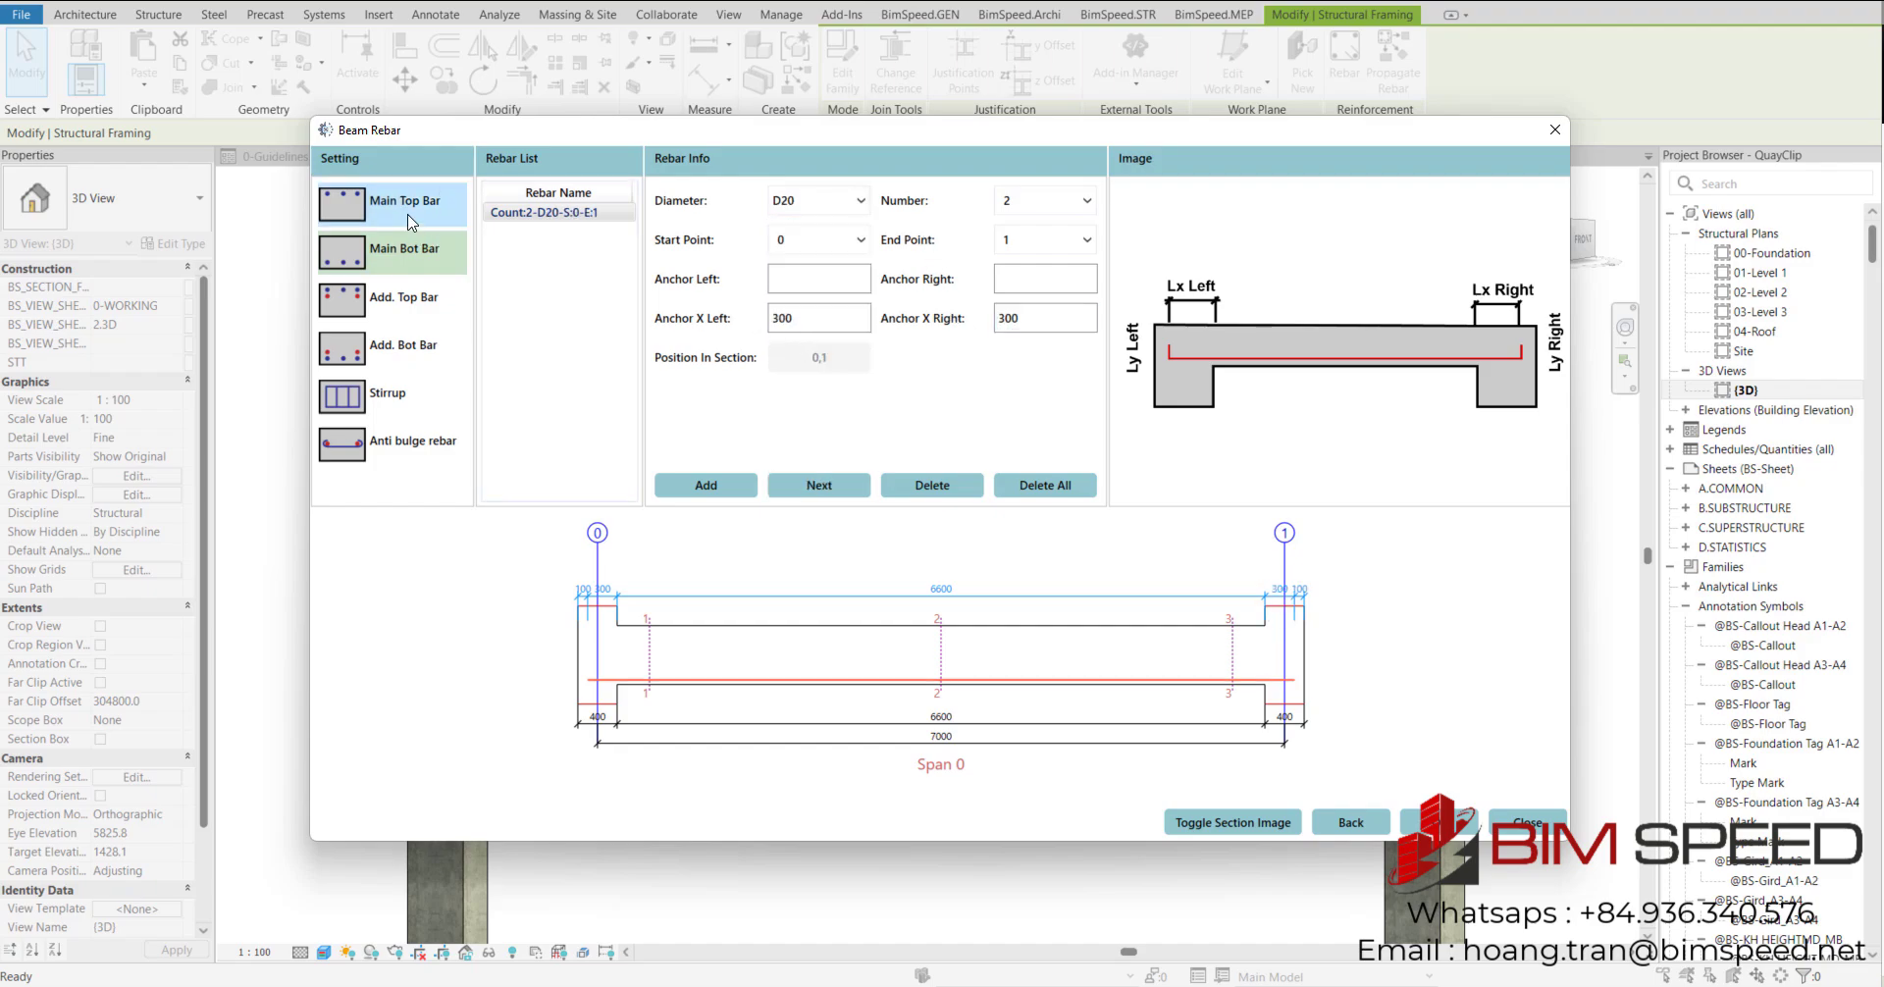
left_click(420, 258)
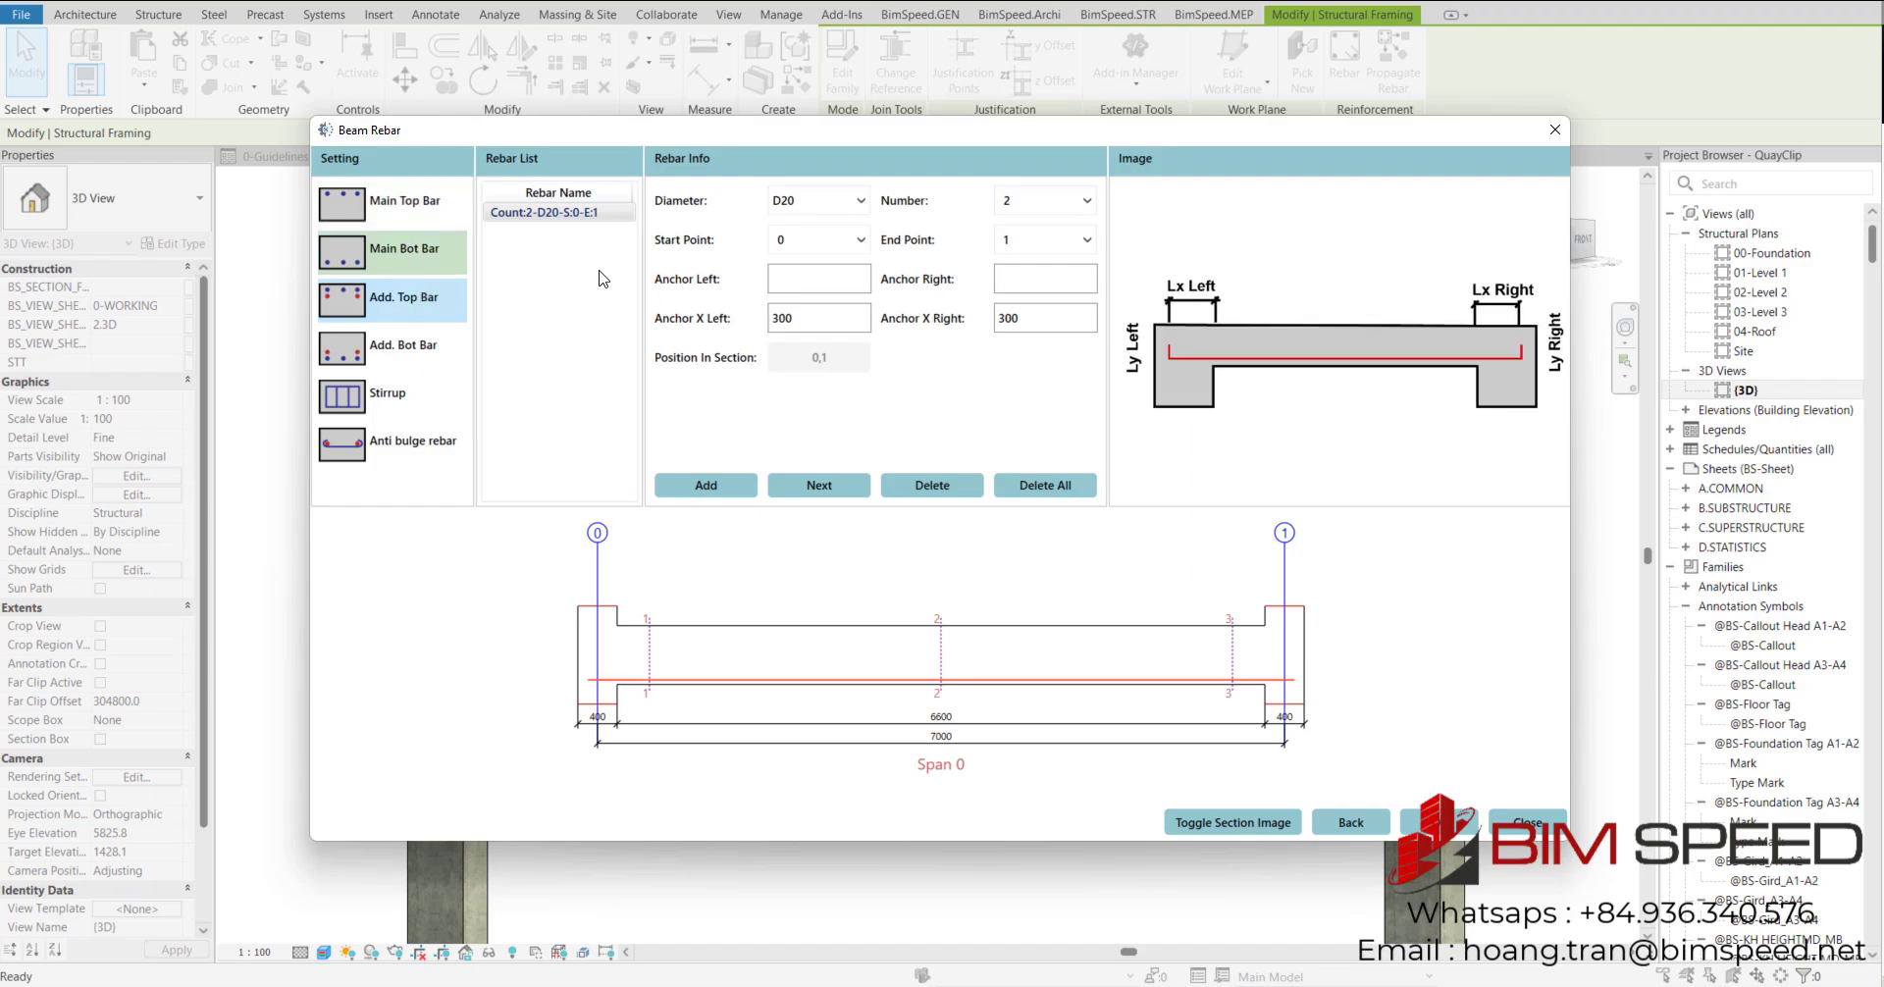
- Add single D20 additional top bars in layer T1 at points 0 and 1
left_click(705, 485)
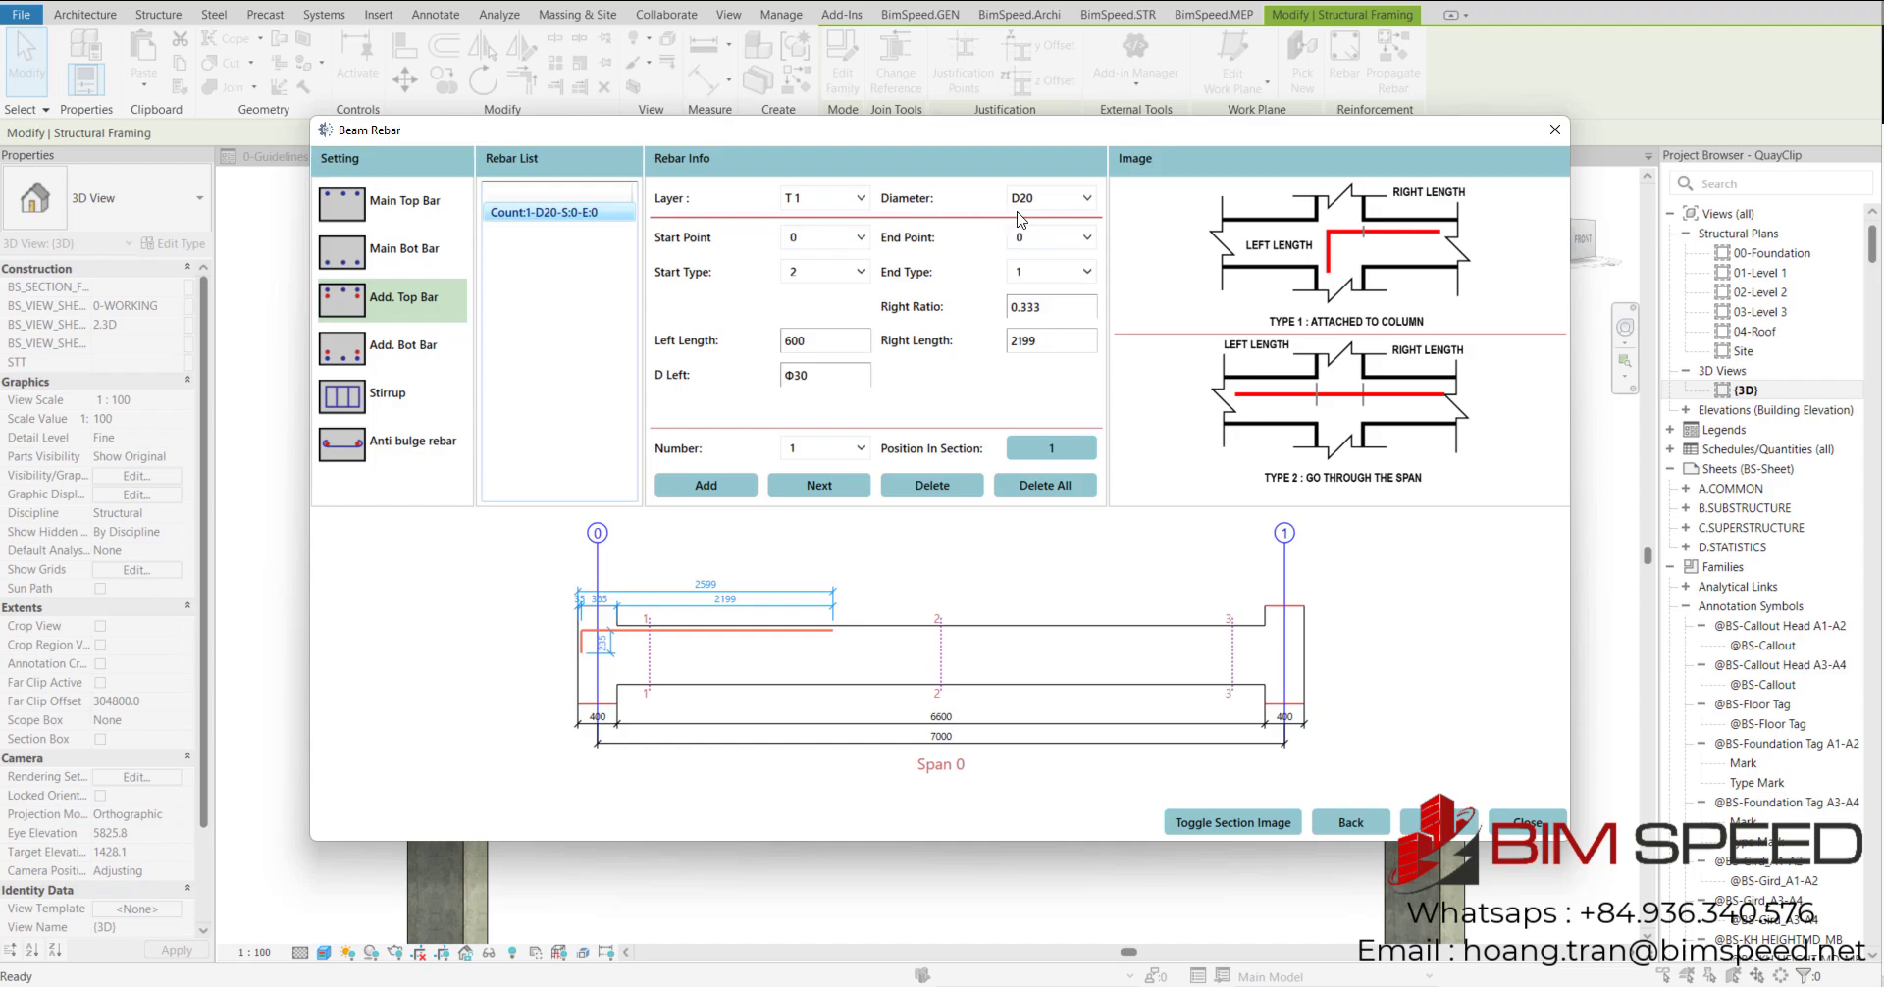
left_click(864, 486)
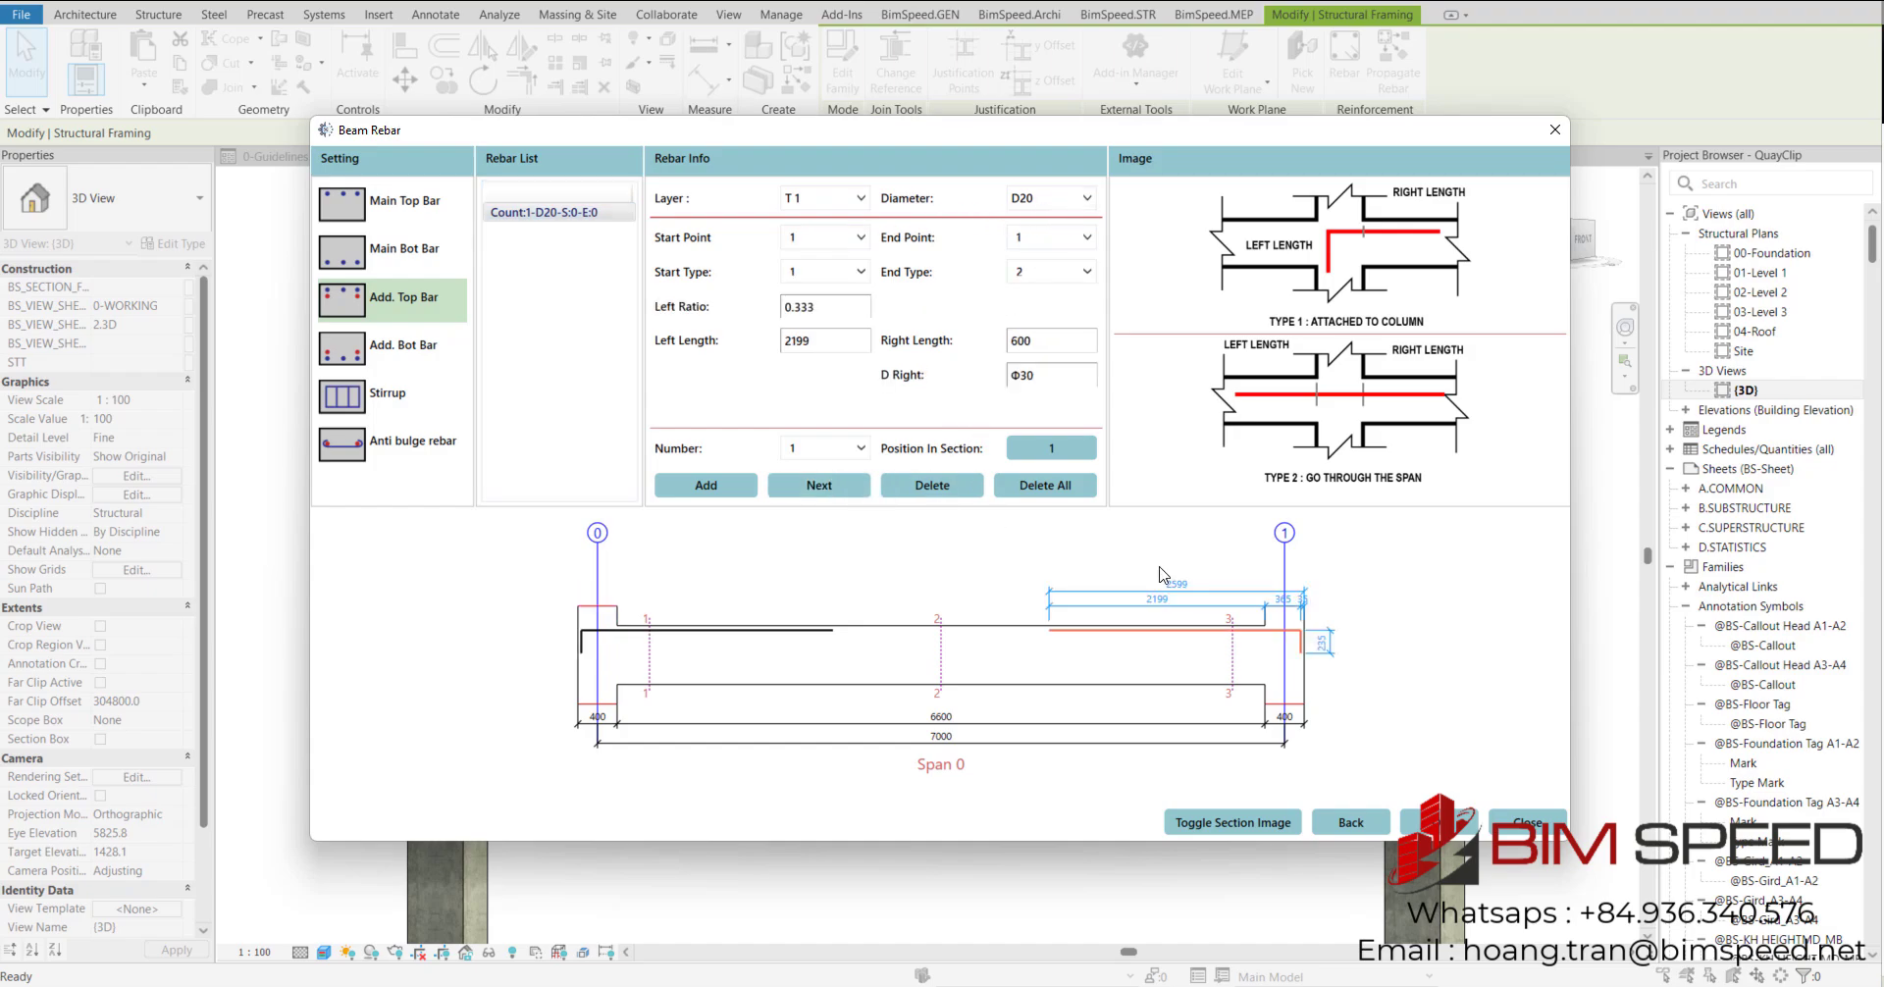
left_click(719, 486)
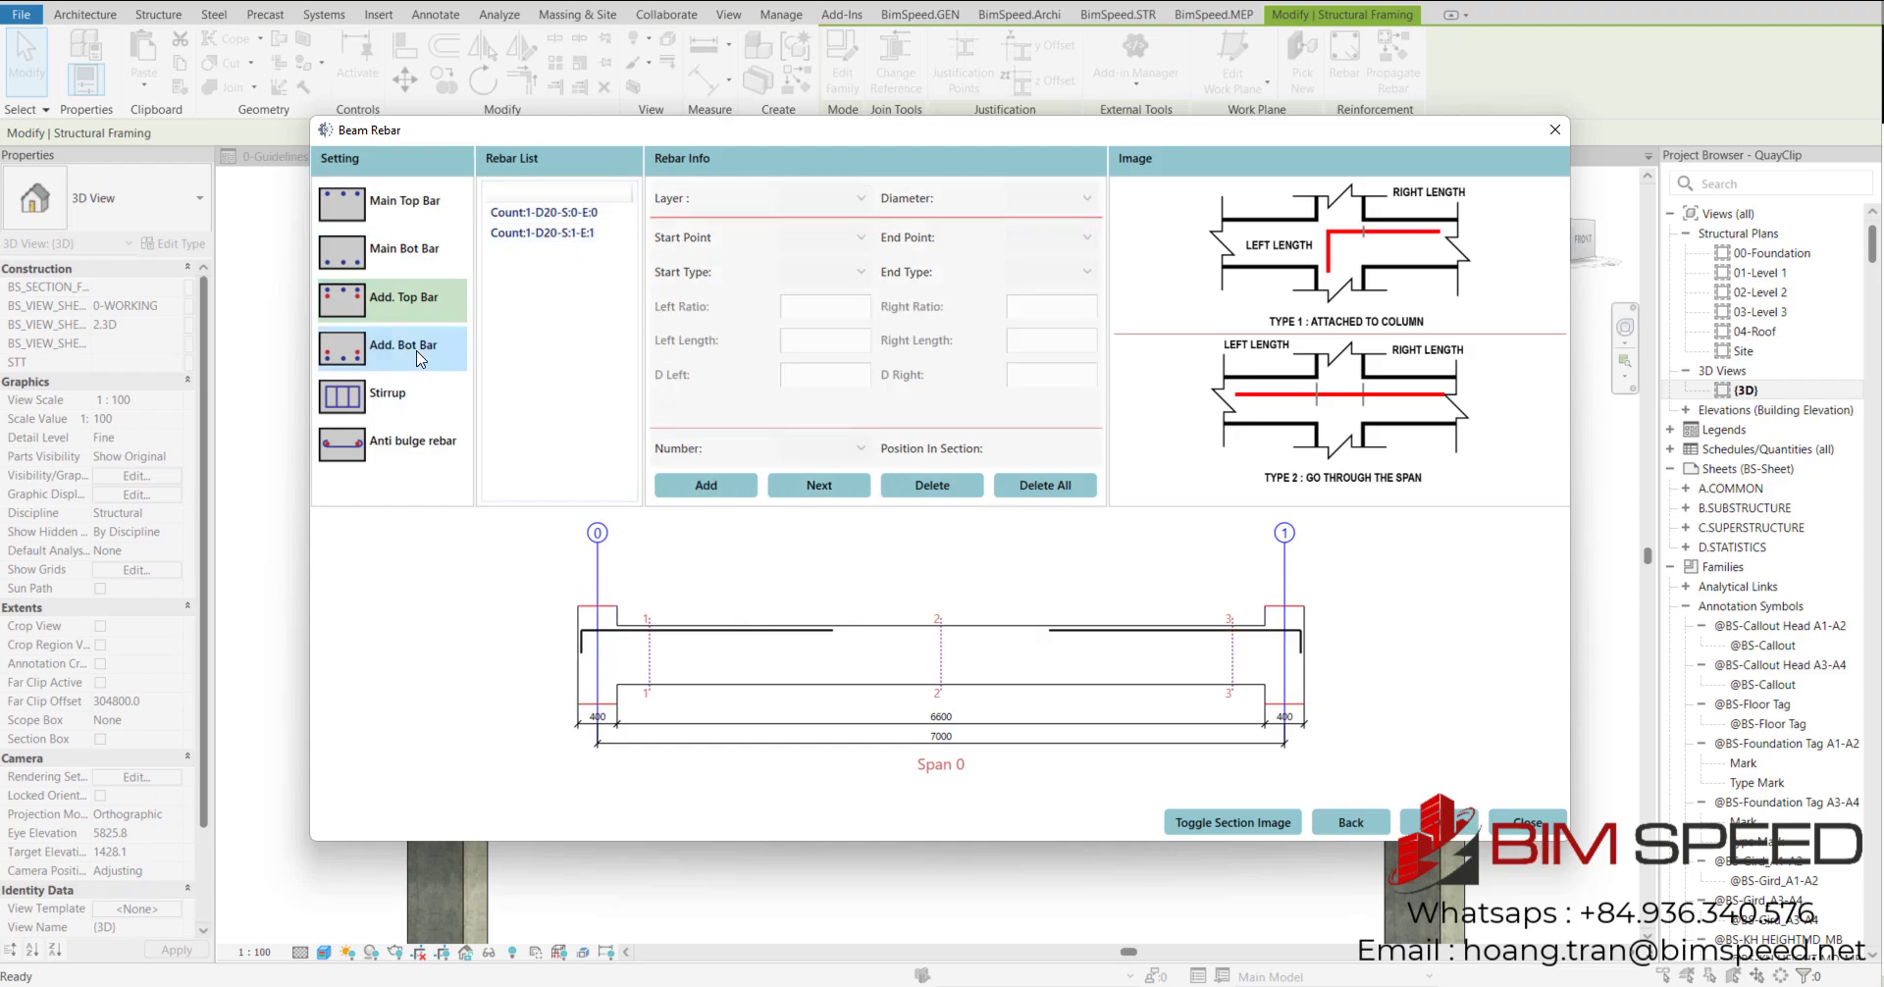
- Add a D20 additional bottom bar in layer B1 from point 0 to point 1 and select it
left_click(435, 341)
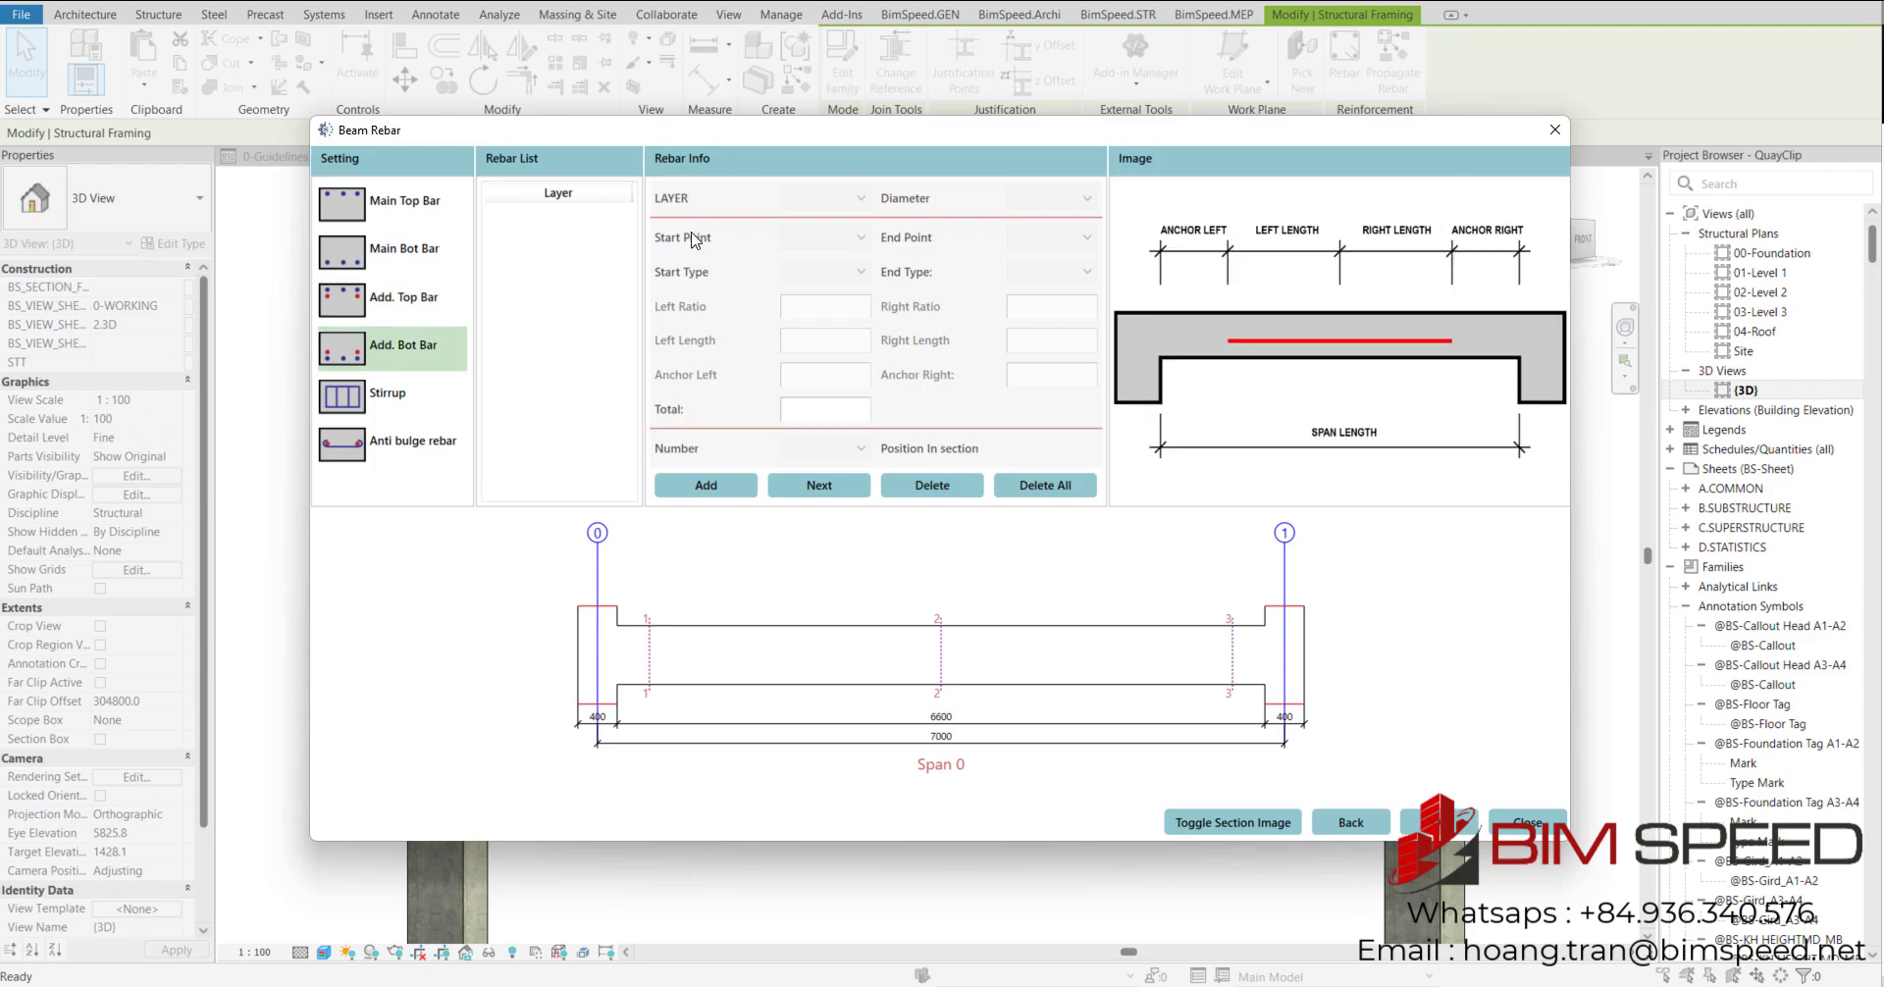
left_click(711, 485)
left_click(535, 213)
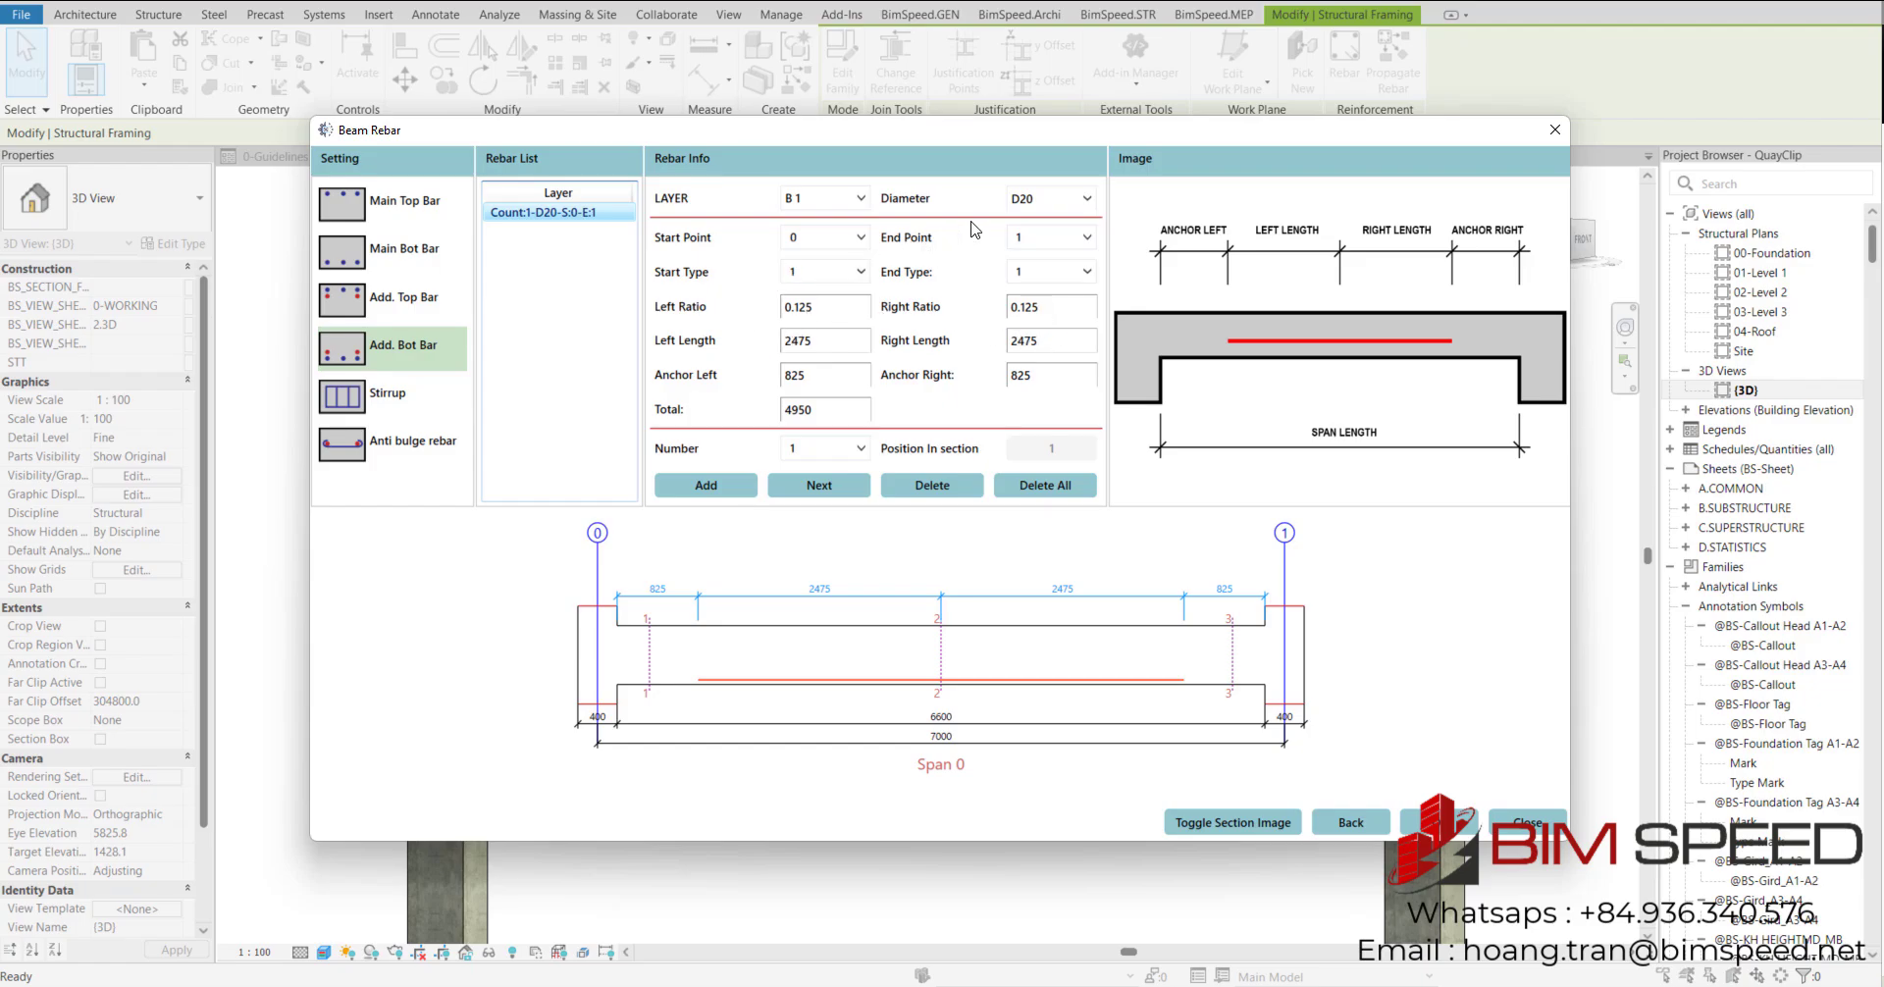
- Set the stirrup distribution's End 1 and End 2 lengths to 1500 mm and generate the beam's rebar with the existing anti-bulge settings
left_click(405, 393)
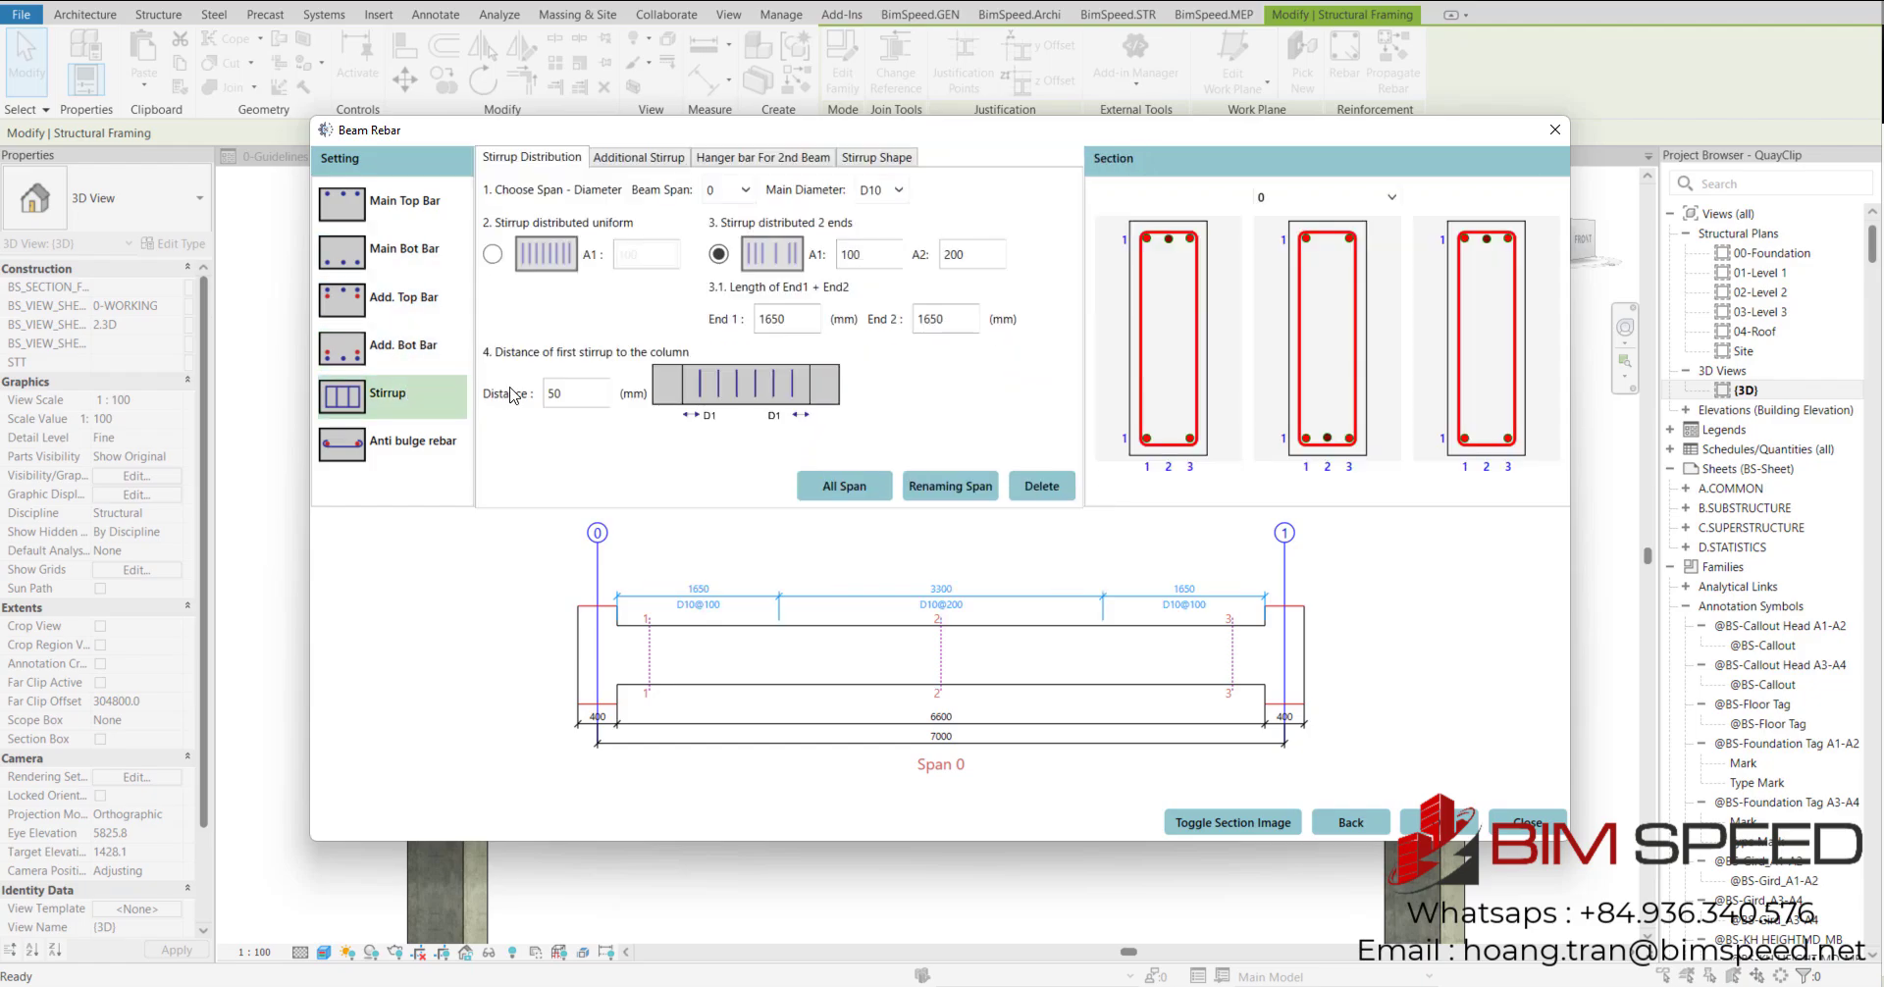
left_click_drag(951, 323, 896, 325)
type("1500")
left_click_drag(814, 320, 700, 325)
type("1")
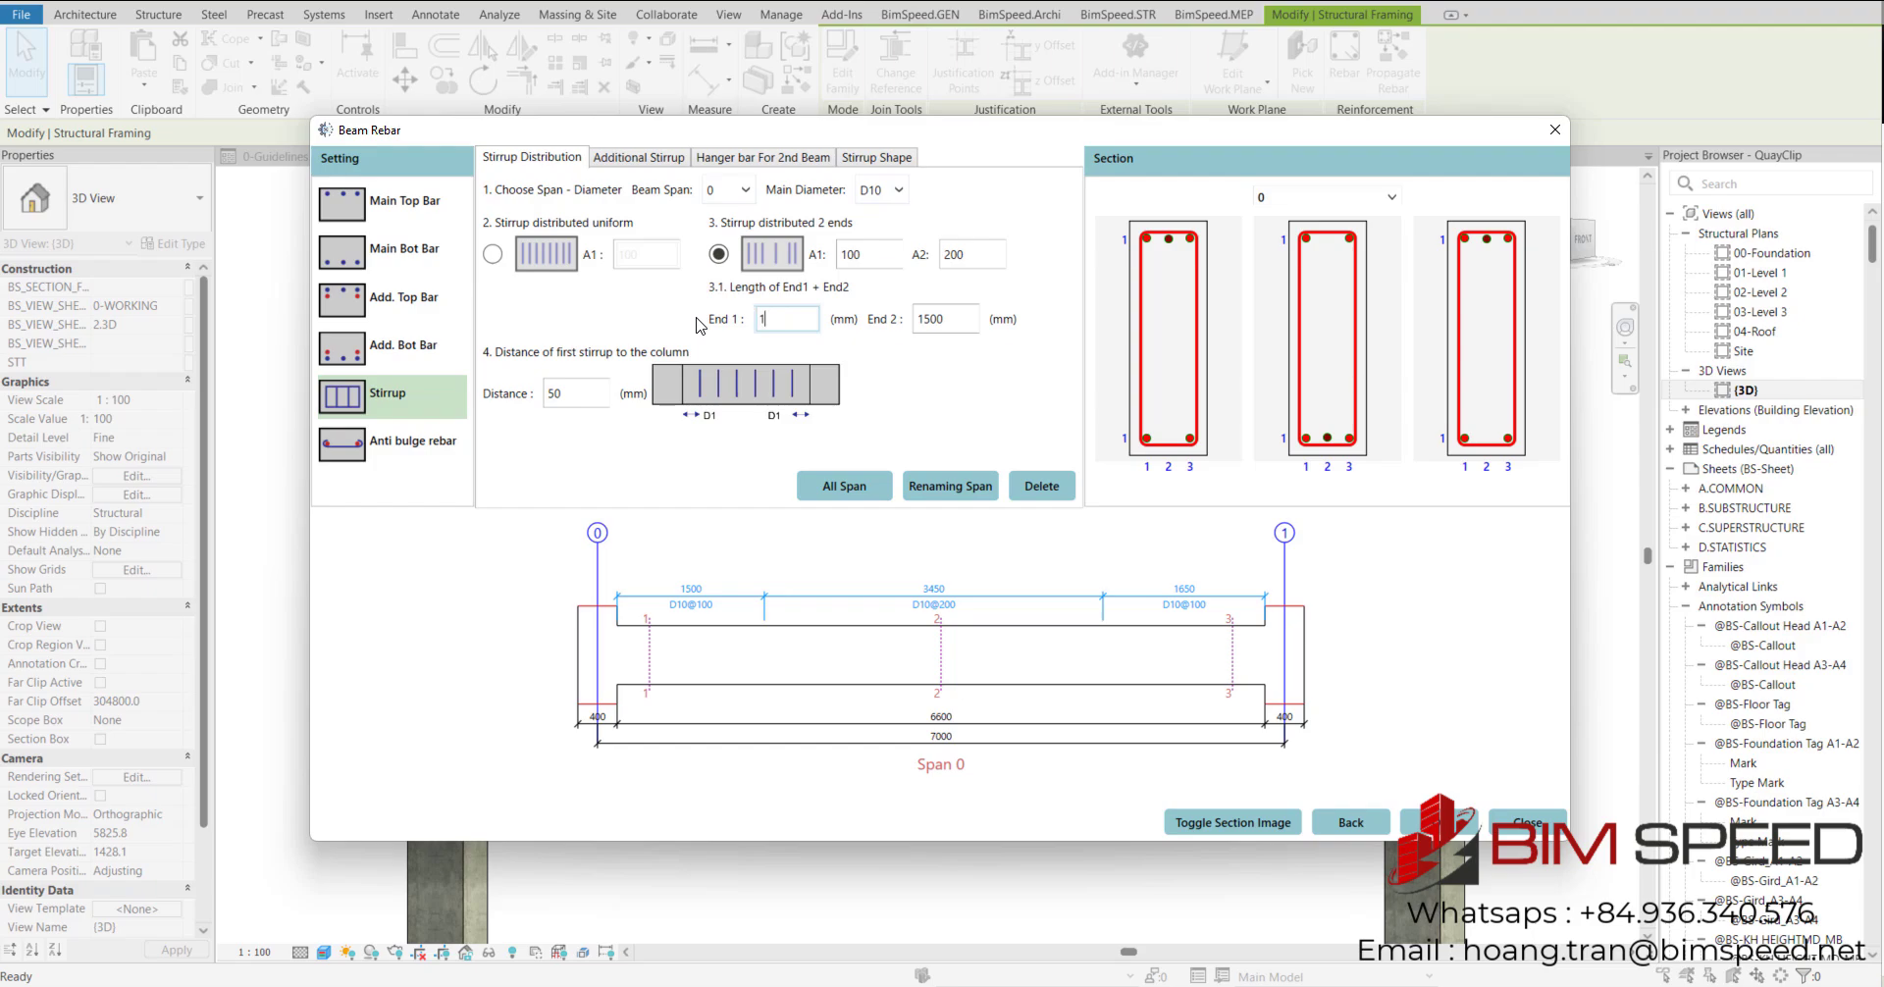
type("500")
left_click(448, 434)
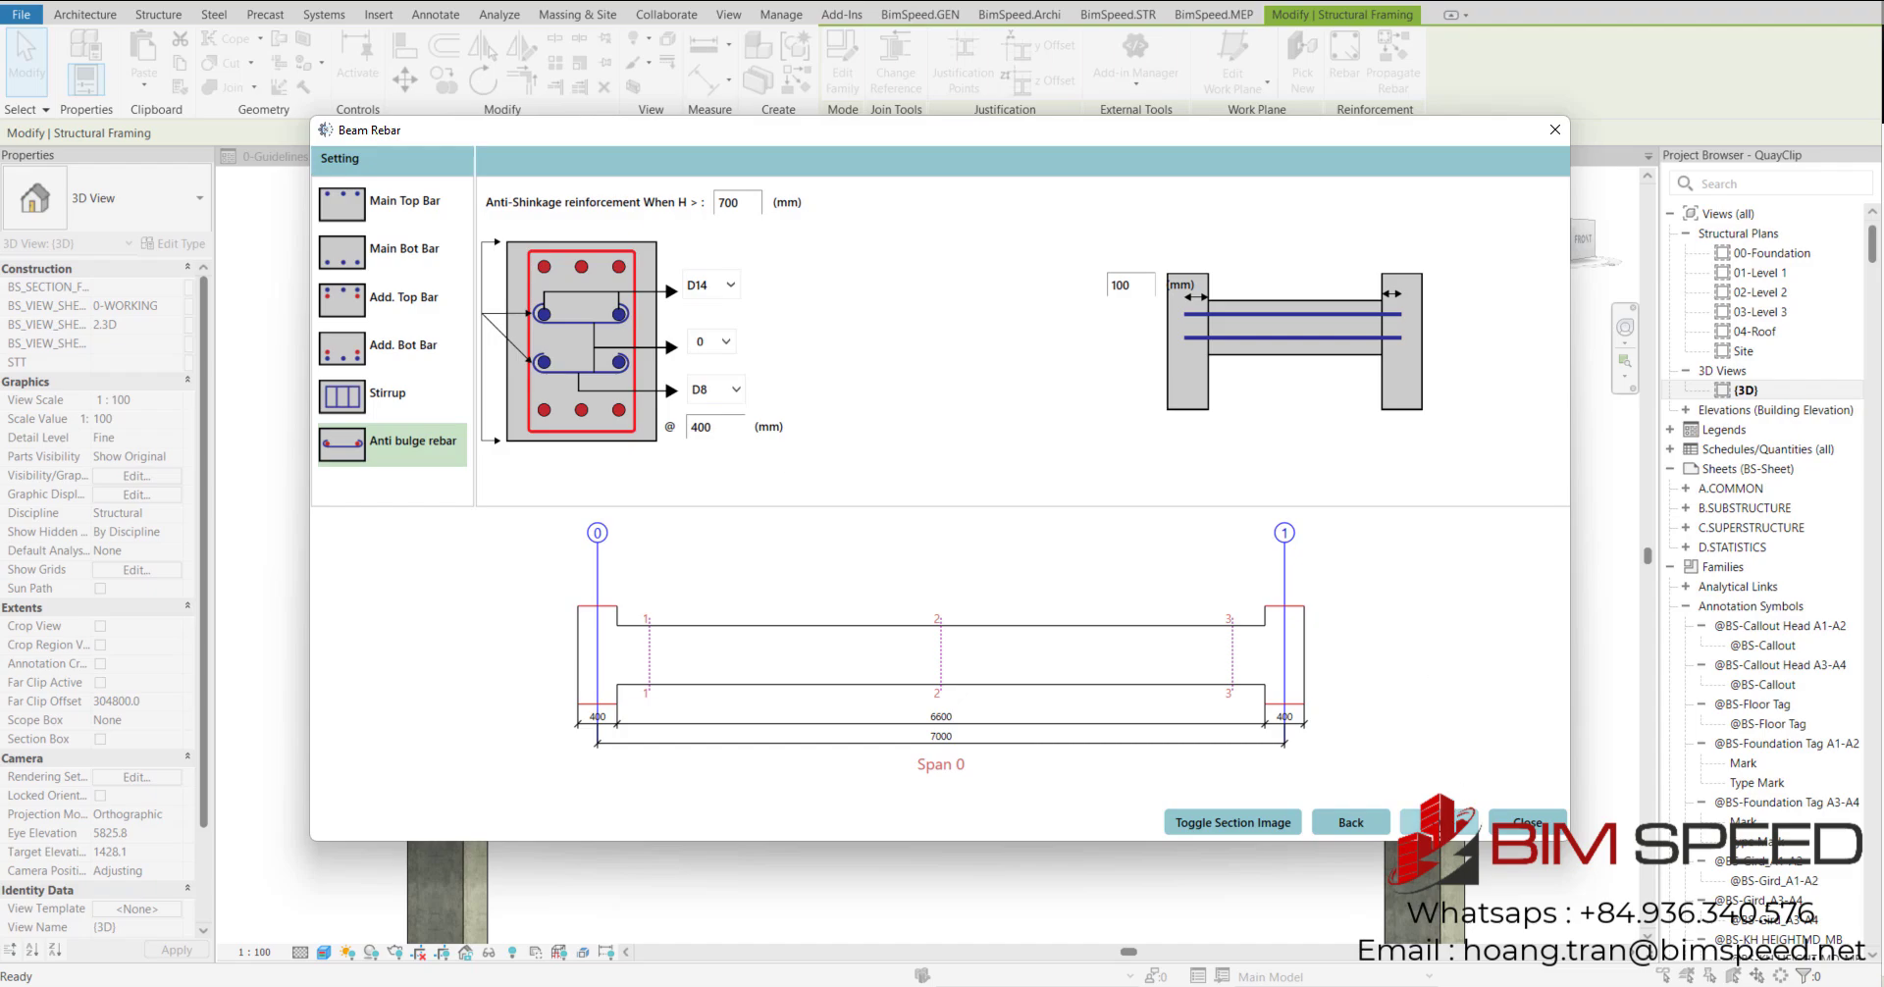
left_click(1439, 822)
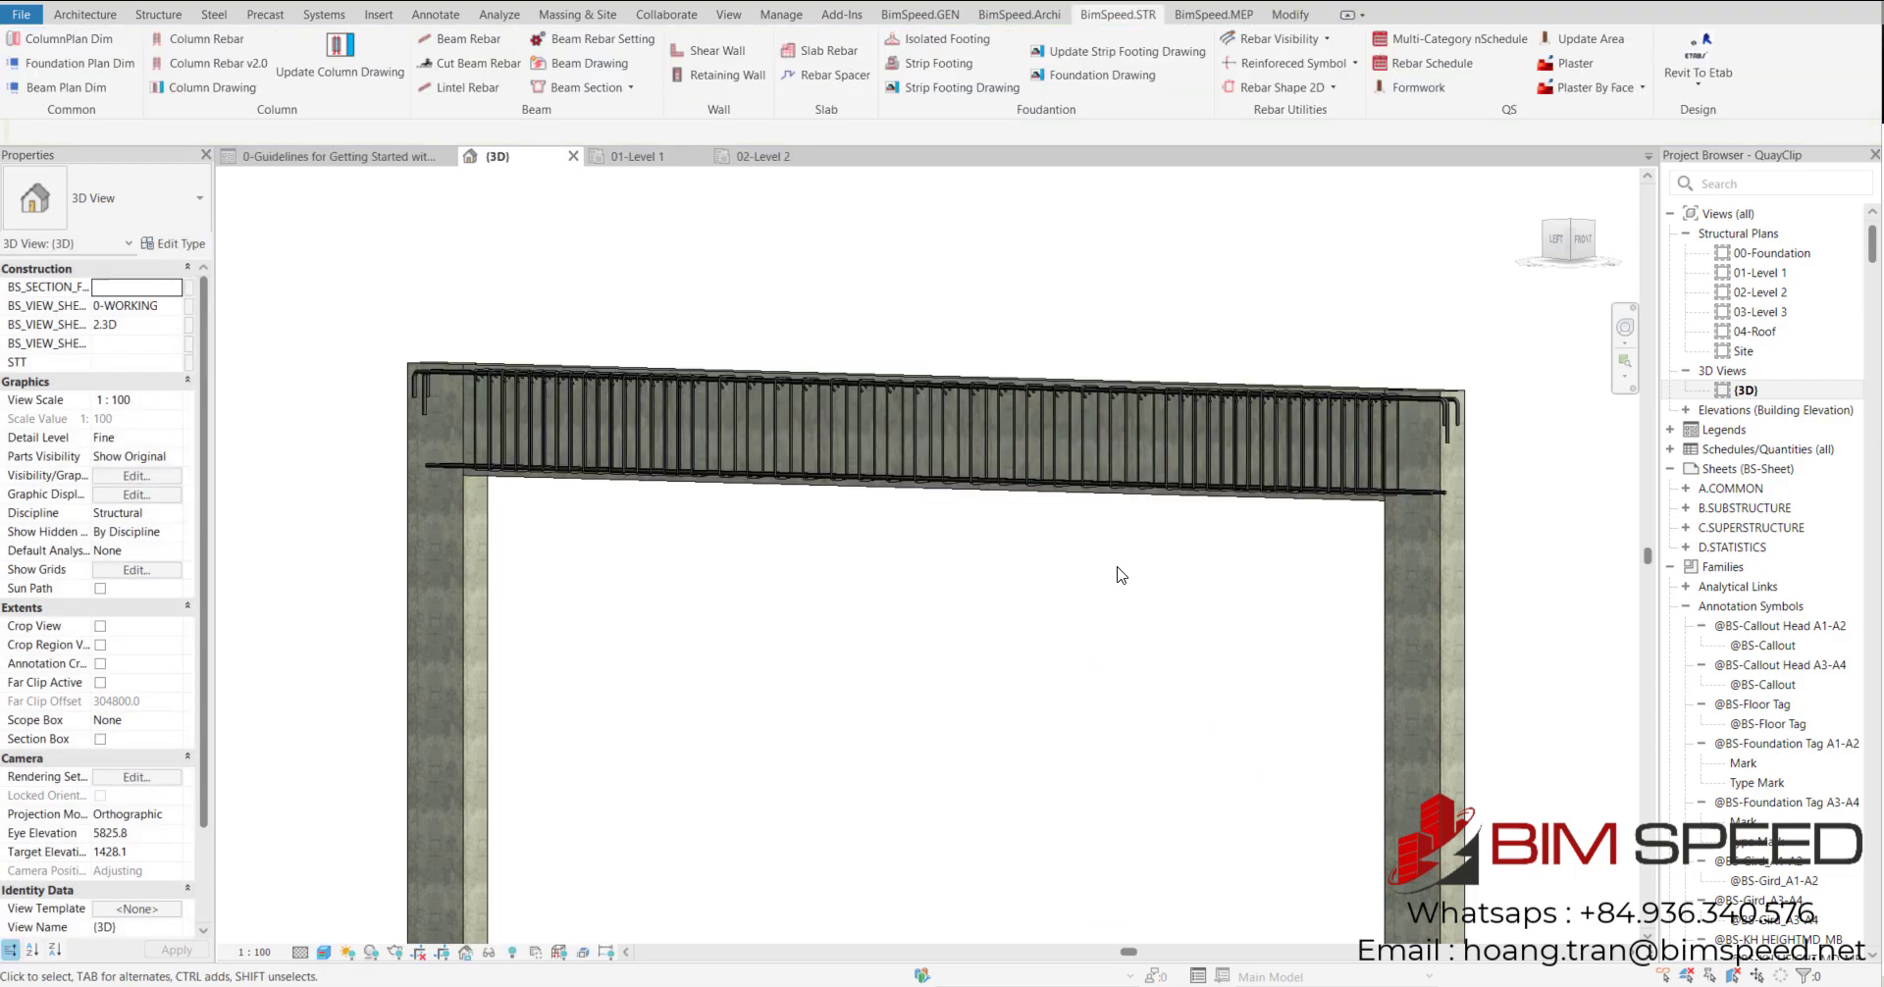
- Change the 3D view's visual style to an unshaded line display that exposes the beam's reinforcement
mouse_move(1122, 574)
middle_mouse_down("shift")
mouse_move(1085, 588)
mouse_move(1129, 594)
middle_mouse_up("shift")
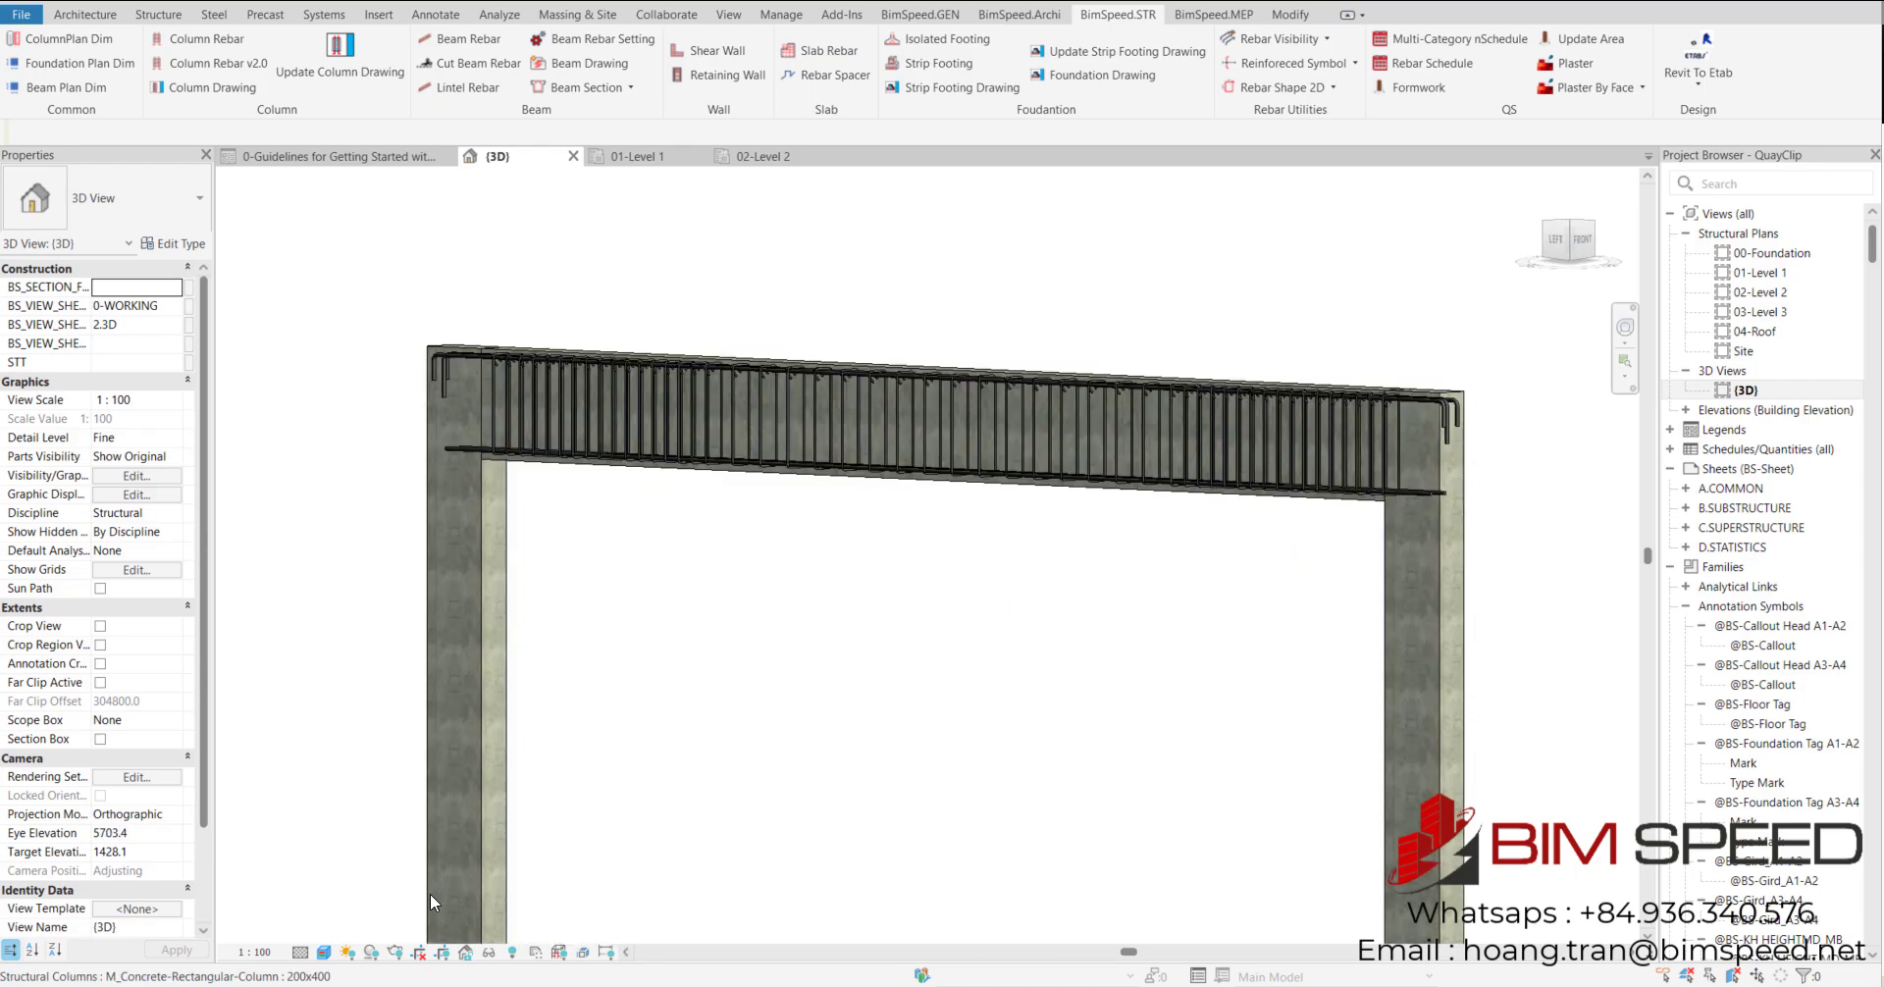
left_click(323, 952)
left_click(368, 831)
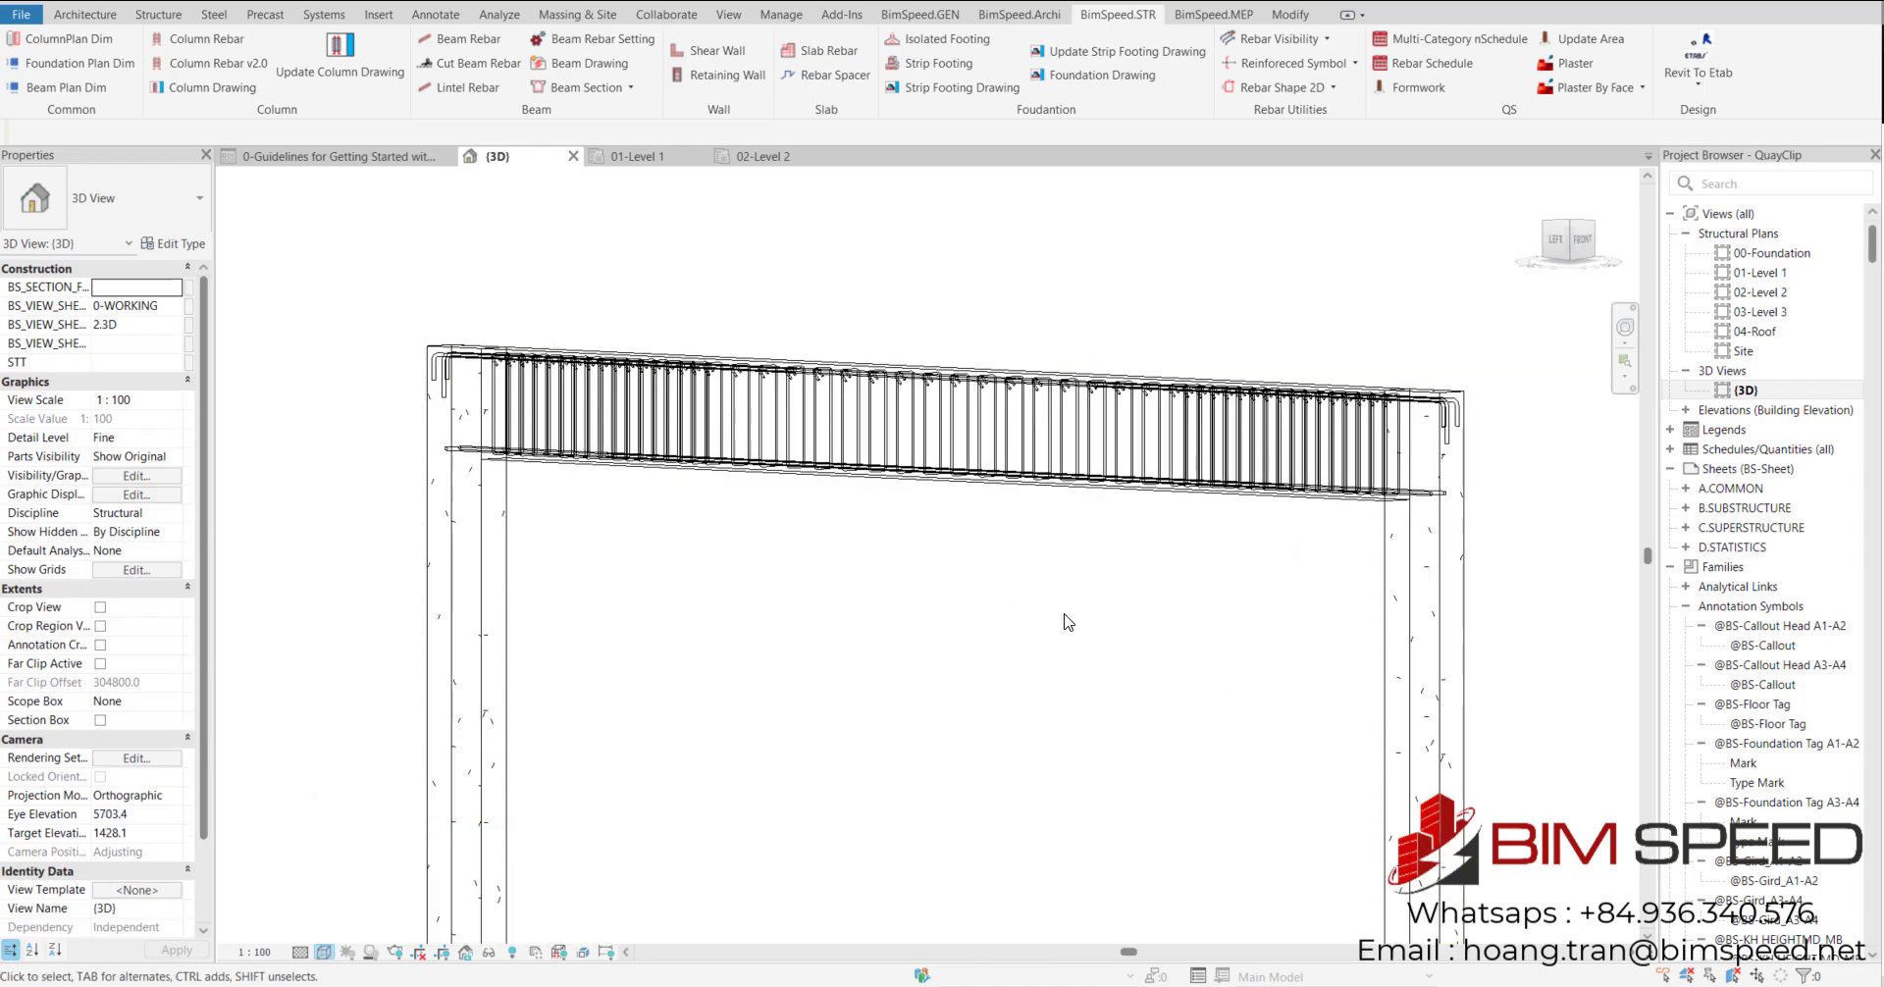
- Inspect the generated beam reinforcement in the 3D view and in cross-section in the 02-North elevation
middle_click_drag(1115, 652, 1089, 622, "shift")
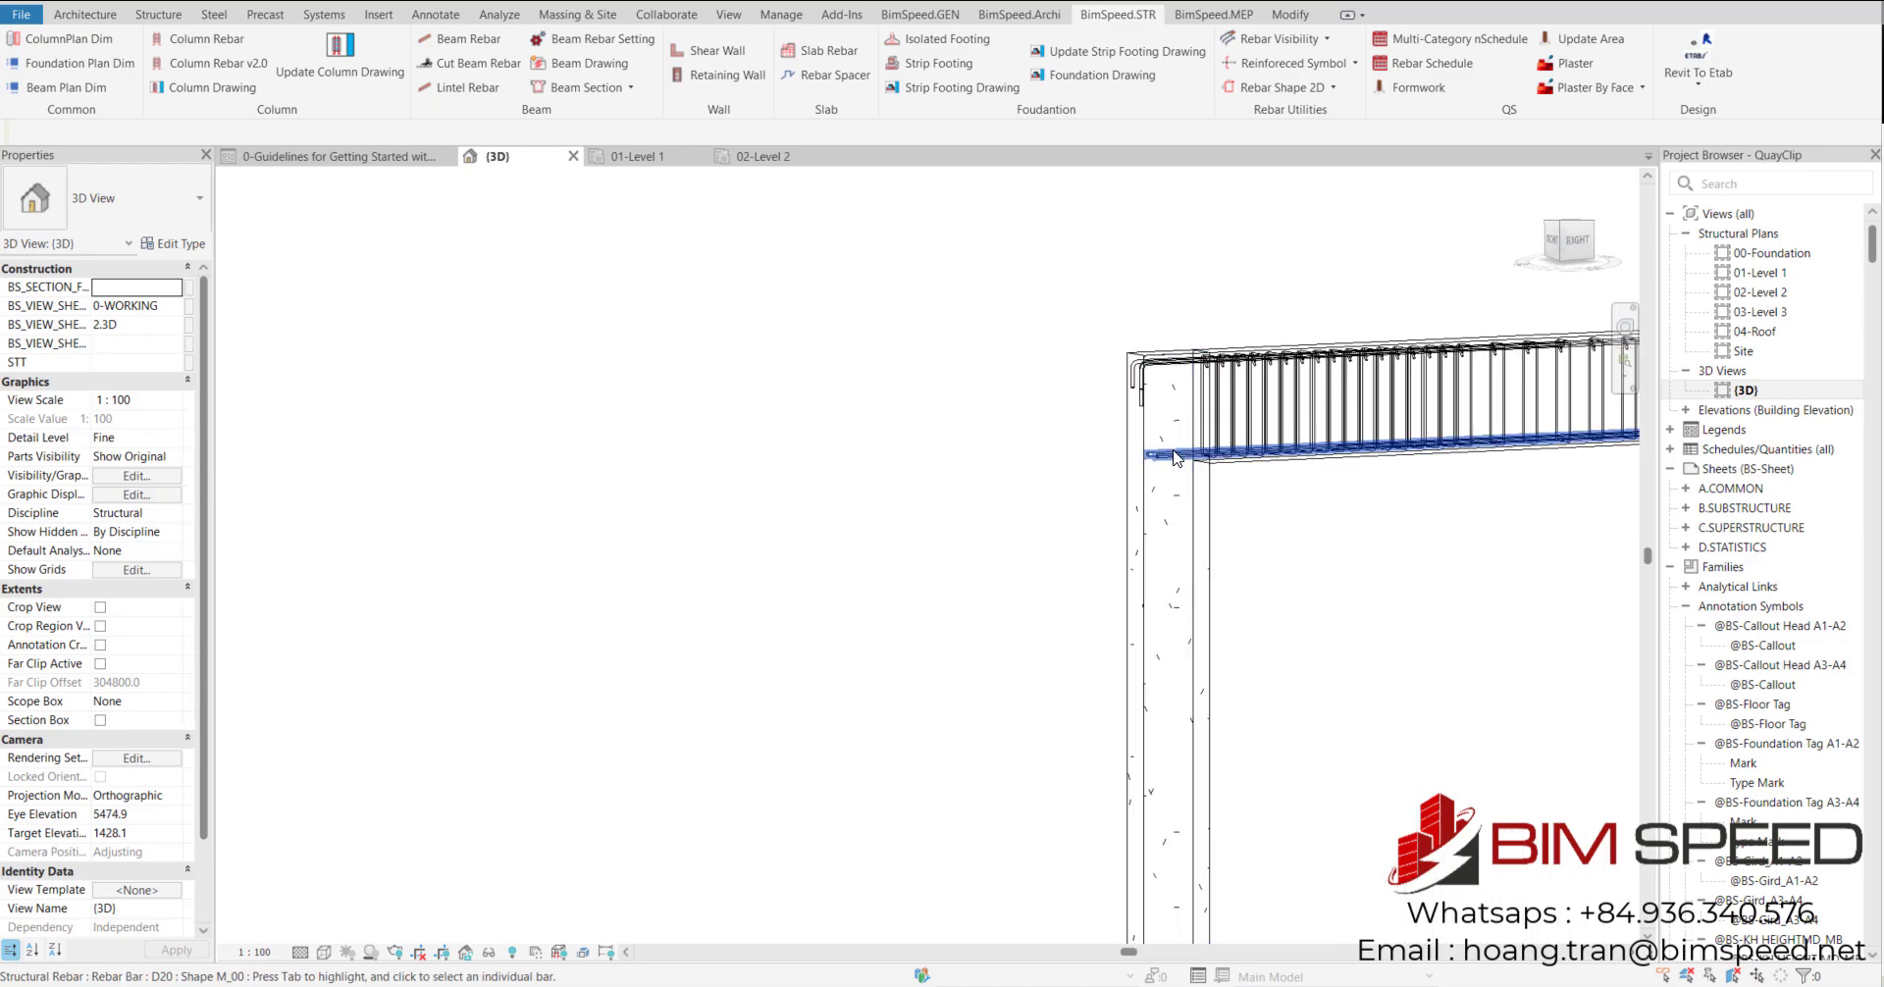
middle_click_drag(1176, 457, 1216, 589, "shift")
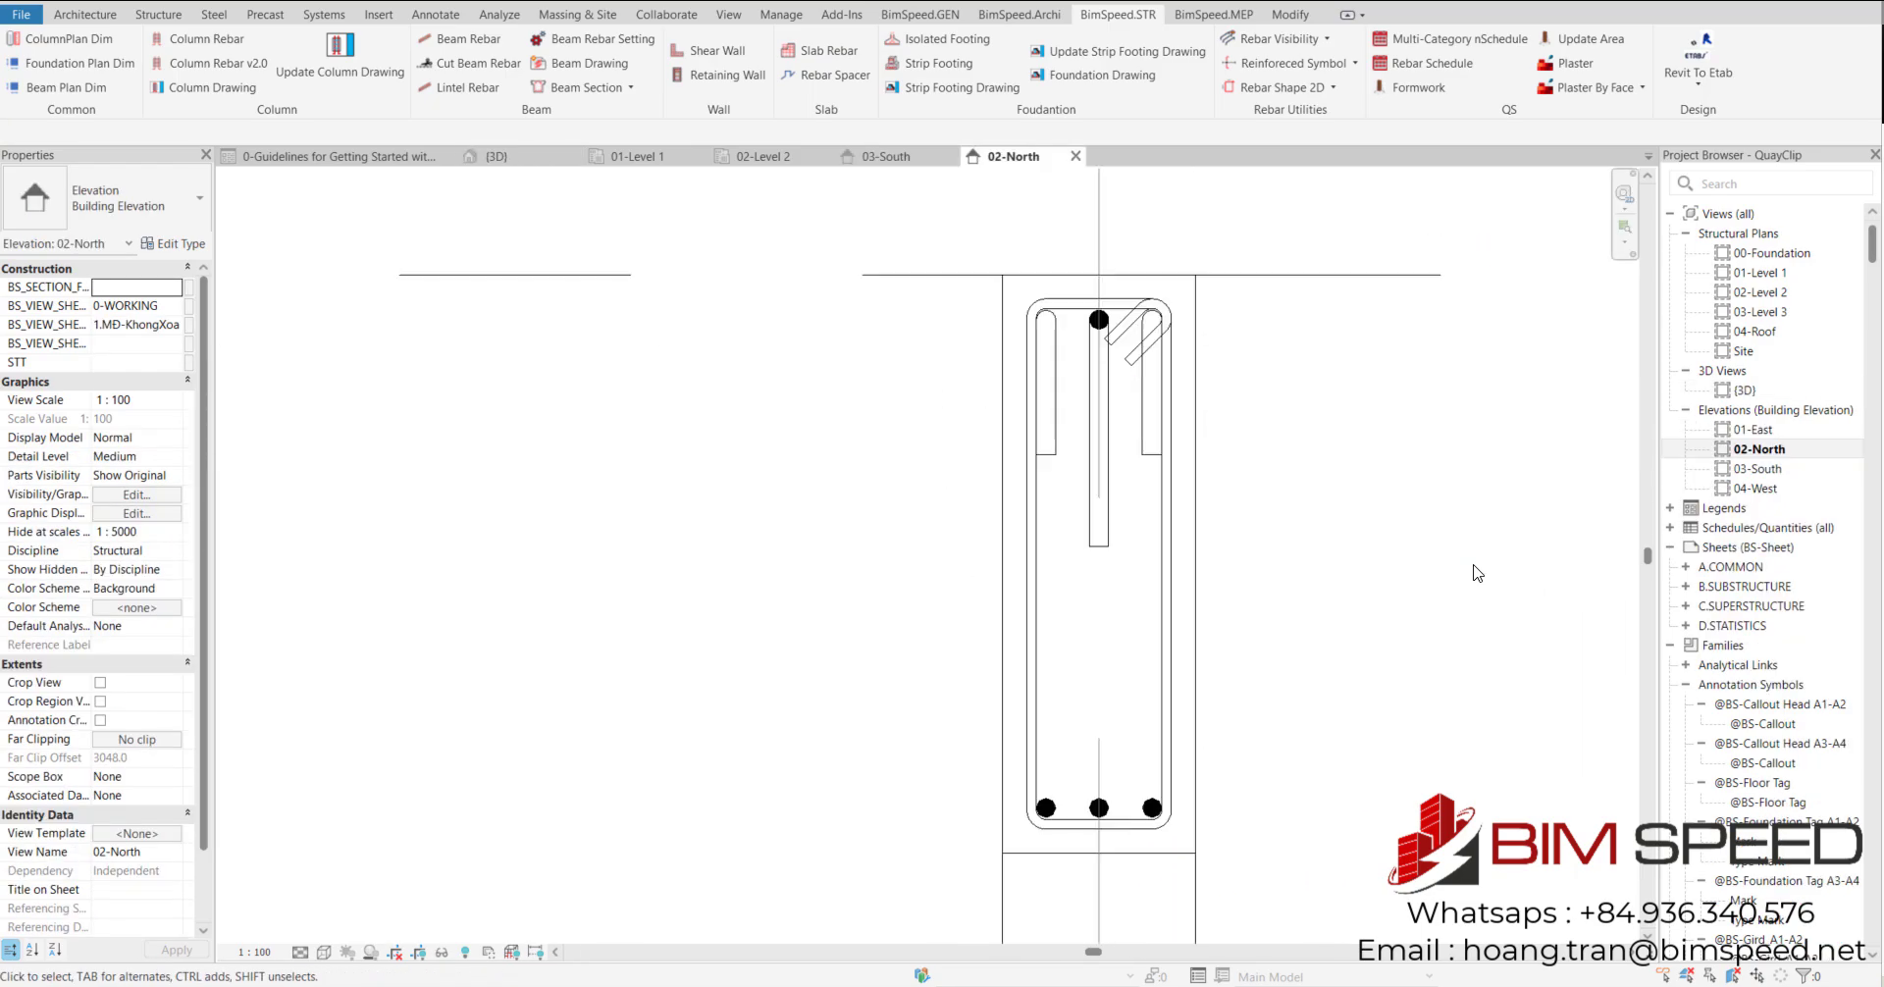
middle_click_drag(1468, 569, 1396, 556)
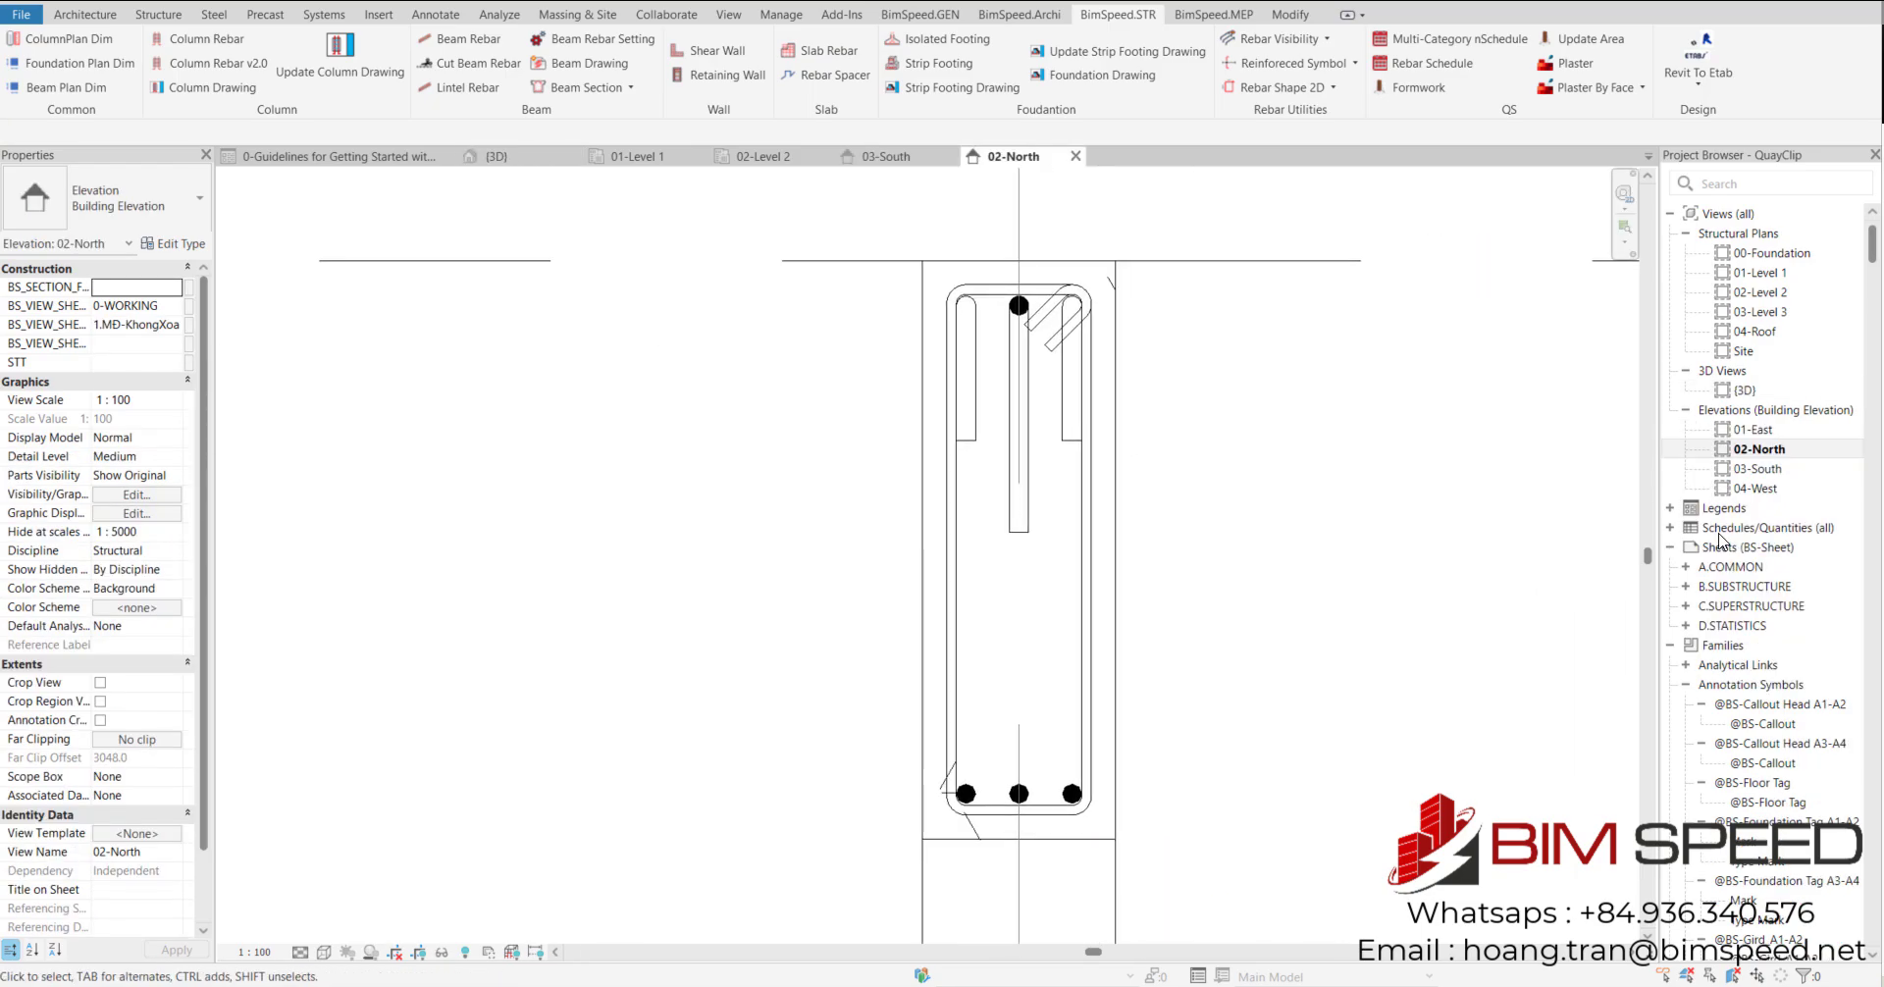